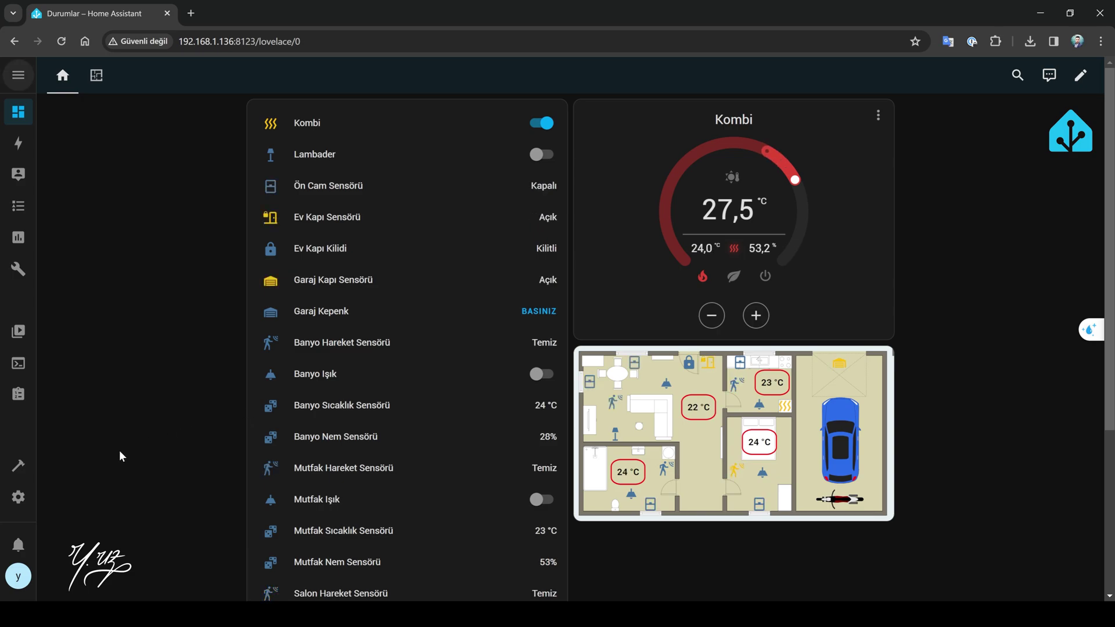
- Open the helpers list in the devices and services settings and start creating a new helper
click(20, 499)
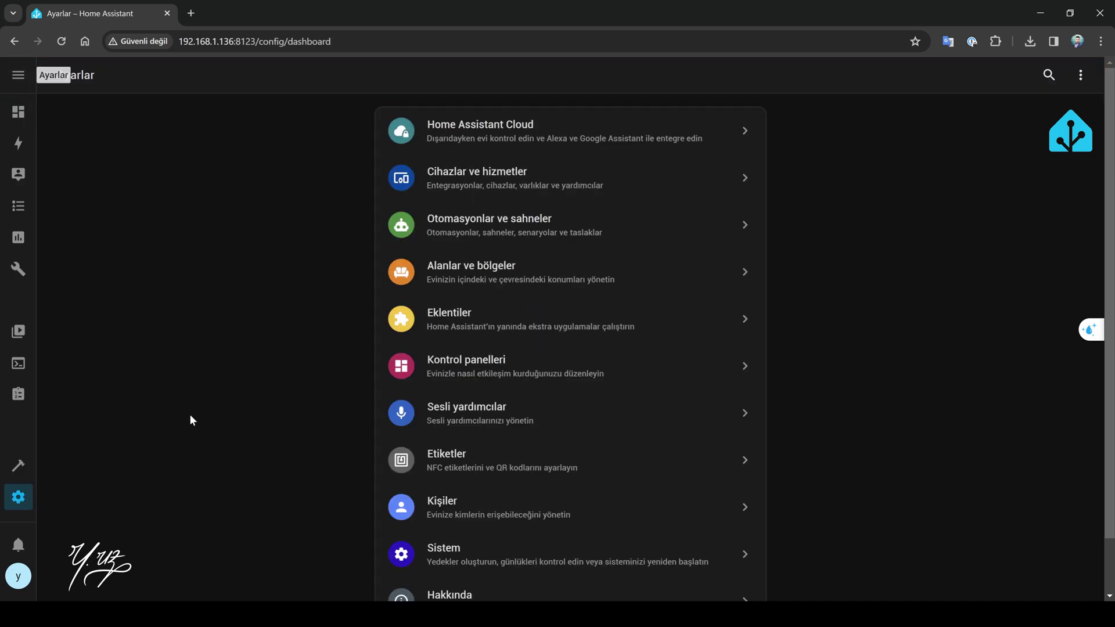
click(545, 180)
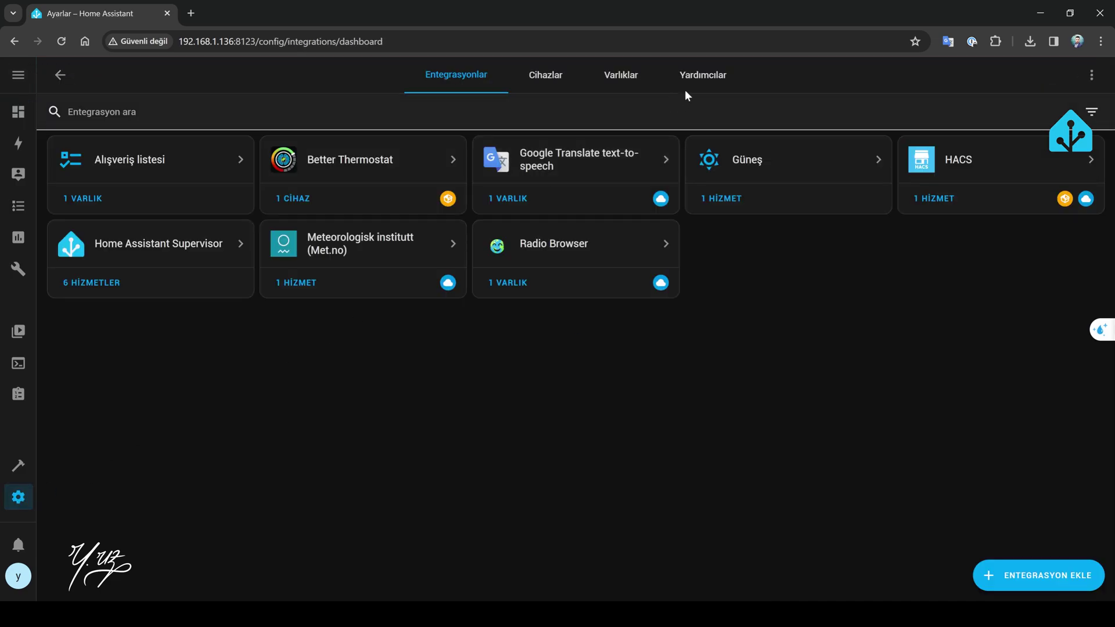
click(696, 81)
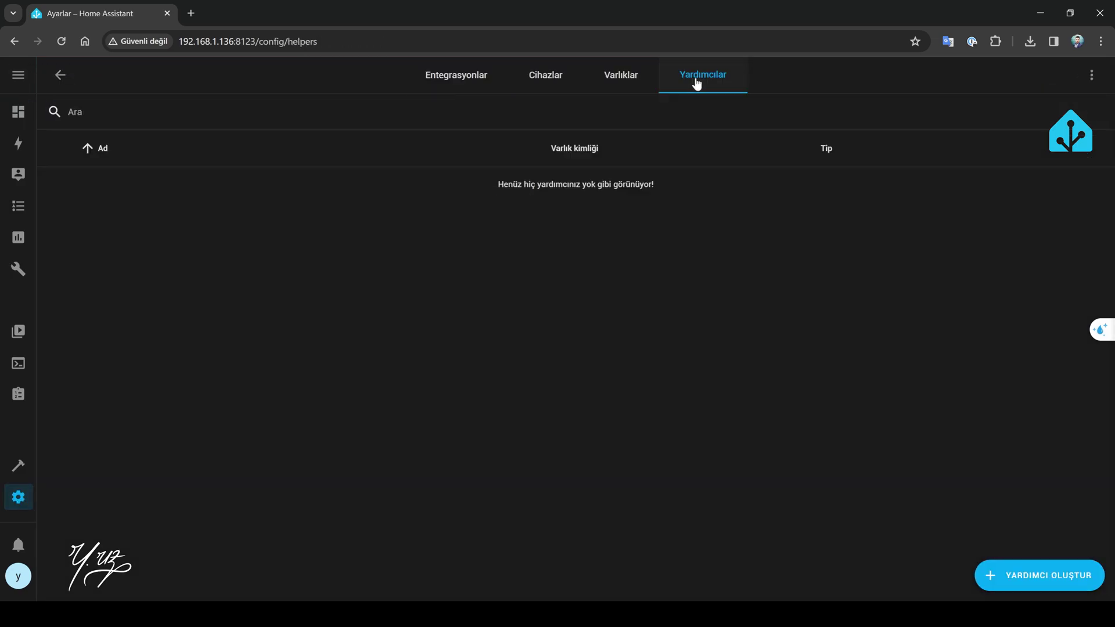
click(1055, 584)
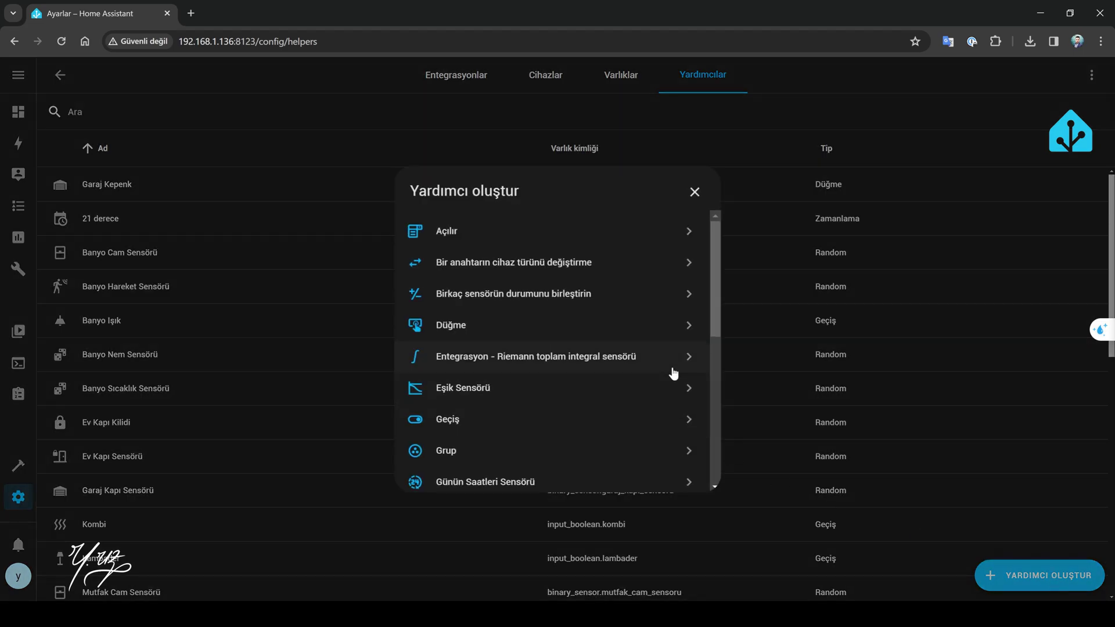
- Choose Zamanlama as the helper type and name the schedule "21 derece"
scroll(588, 312, down, 5)
scroll(588, 312, down, 3)
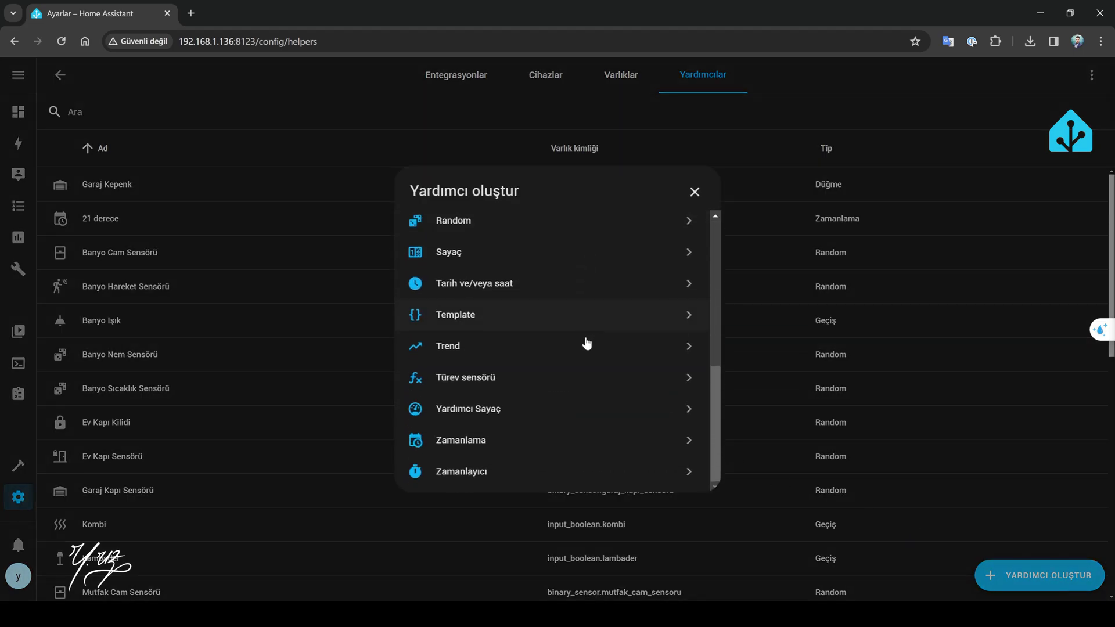
click(517, 443)
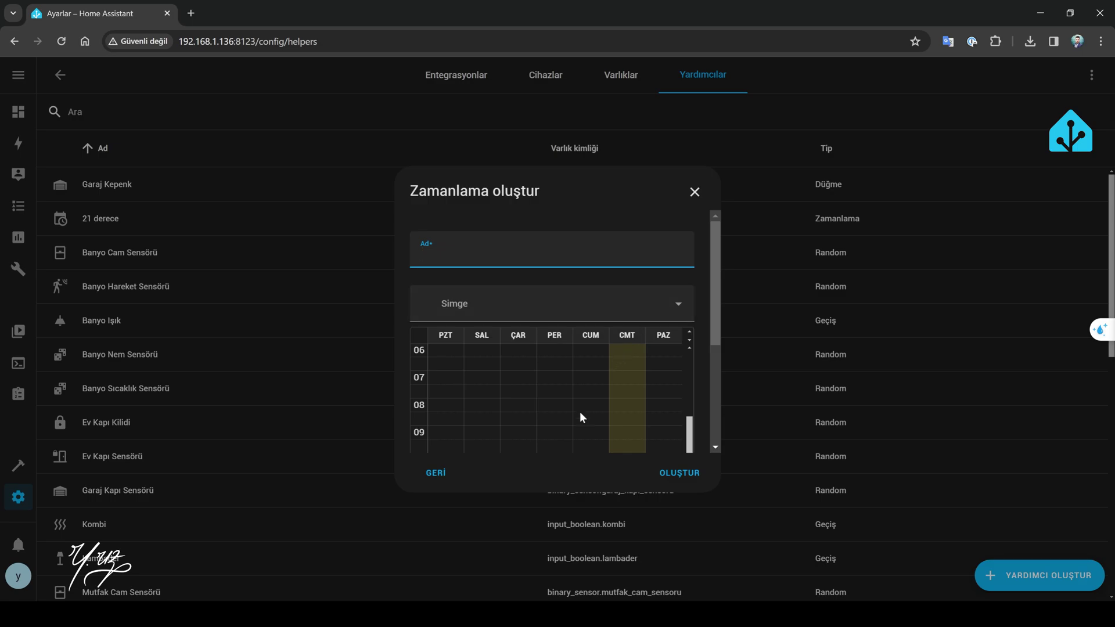
scroll(580, 413, up, 5)
text(2)
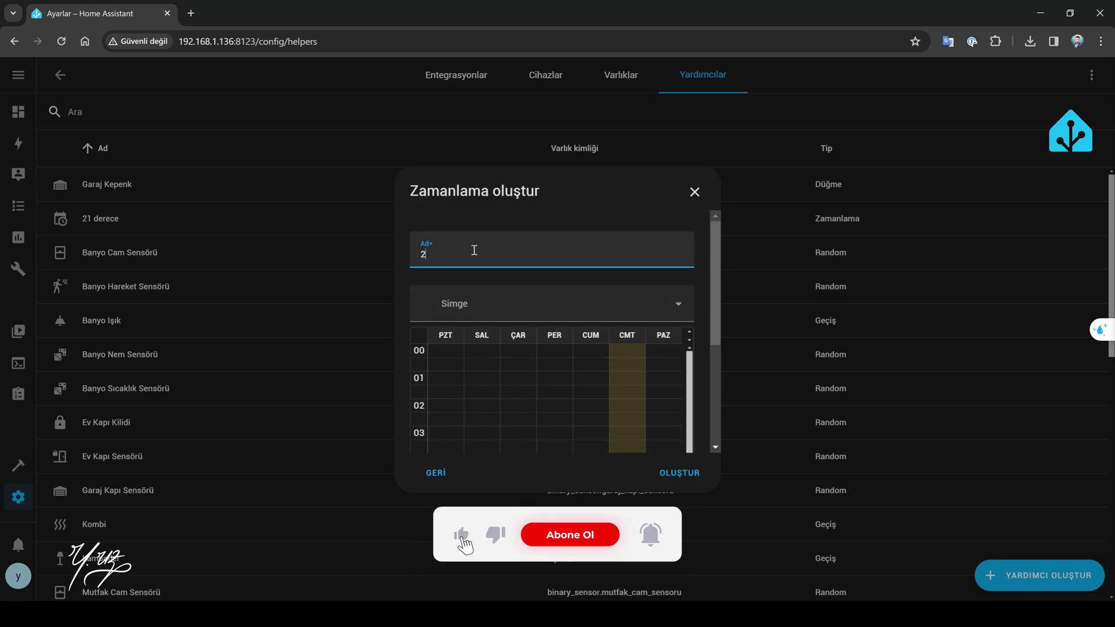
text(1 derece)
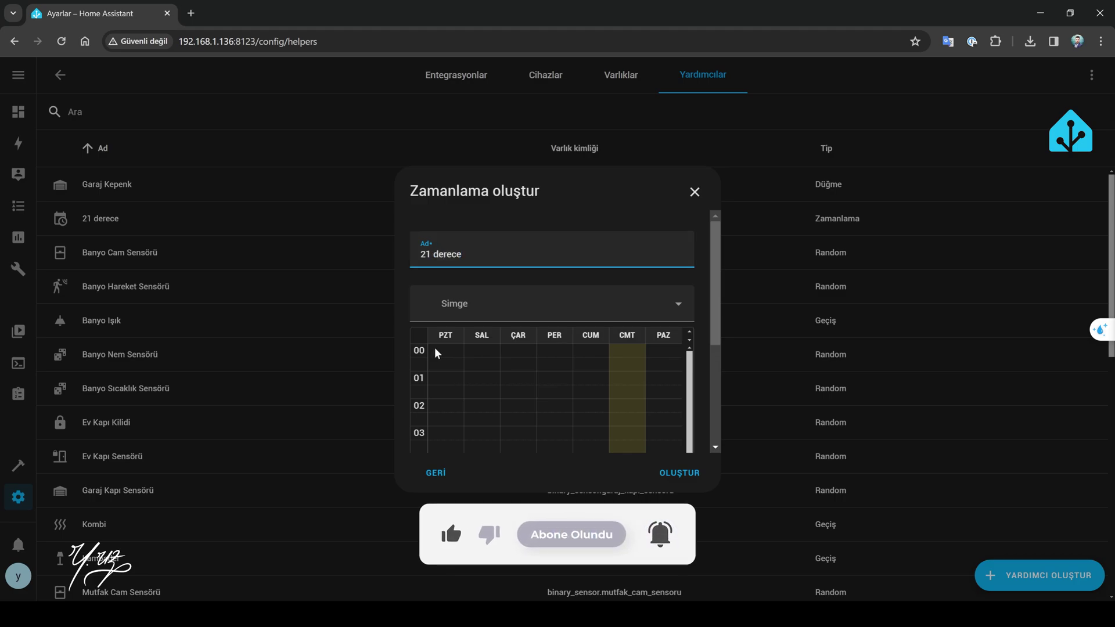
scroll(538, 404, down, 5)
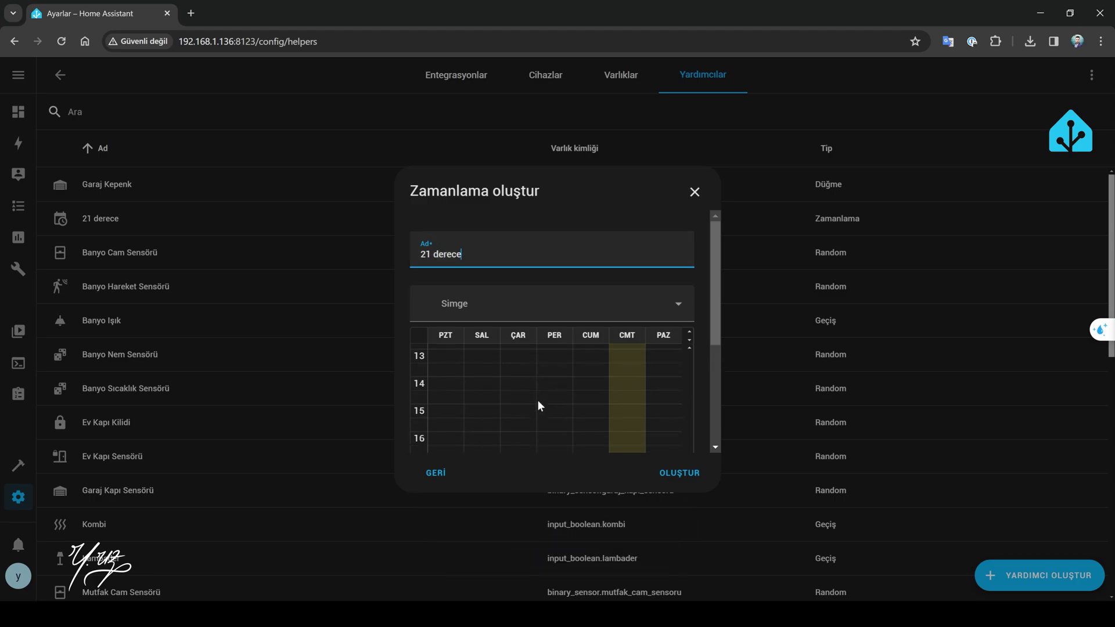
scroll(538, 404, up, 6)
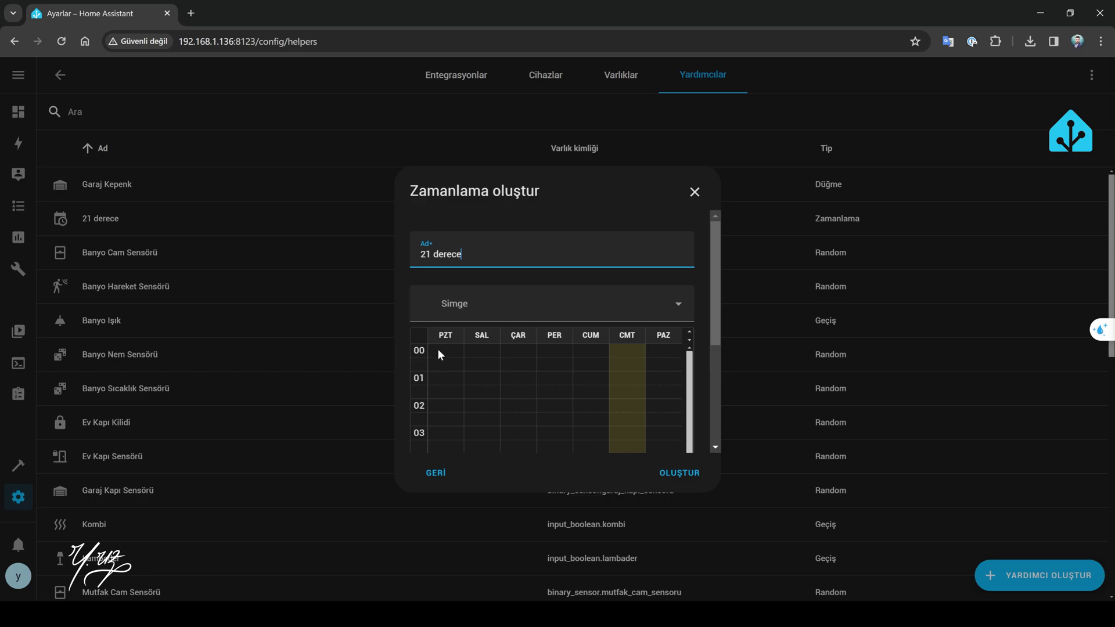
click(439, 363)
click(446, 366)
click(651, 369)
click(449, 355)
click(644, 371)
drag(441, 351, 448, 422)
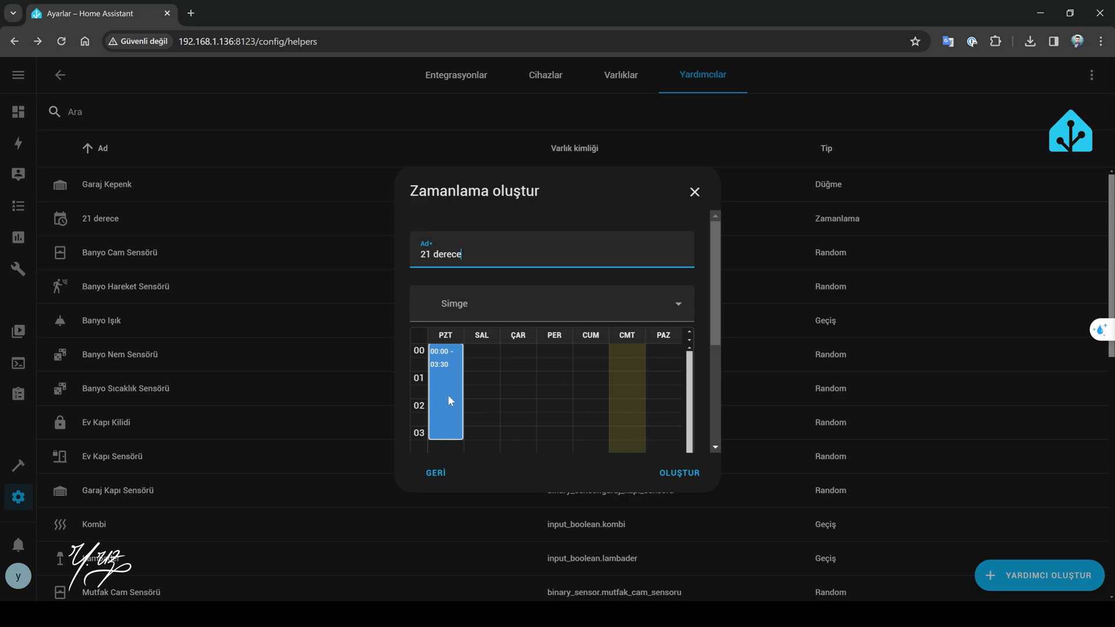
click(455, 378)
key(Return)
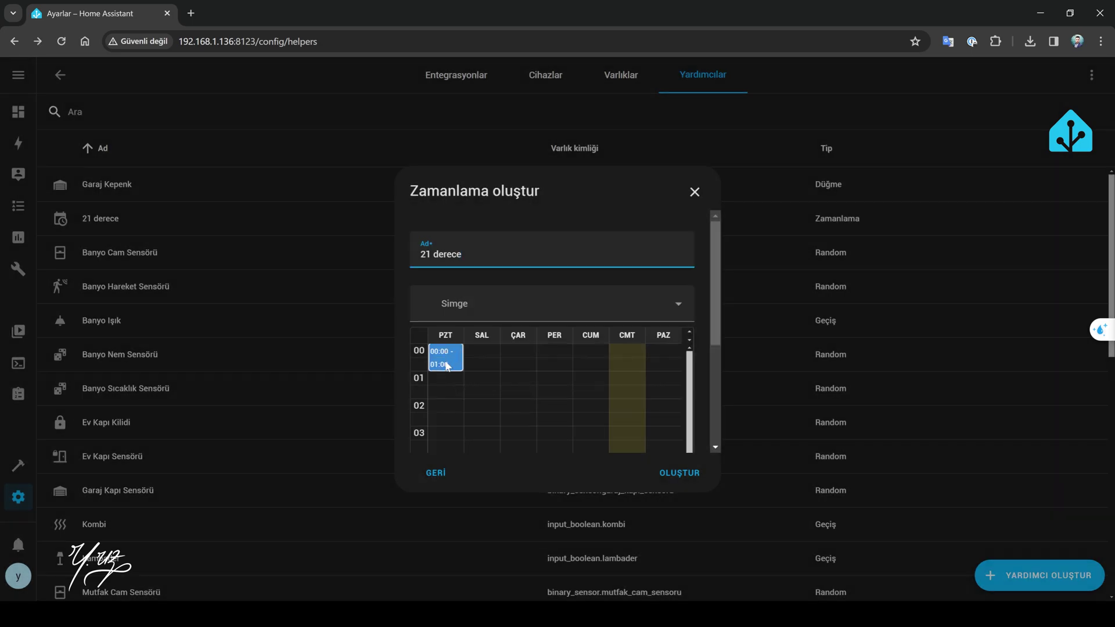
- Add a 00:00–08:00 block on every day from Monday to Sunday and create the 21 derece schedule
drag(448, 366, 451, 435)
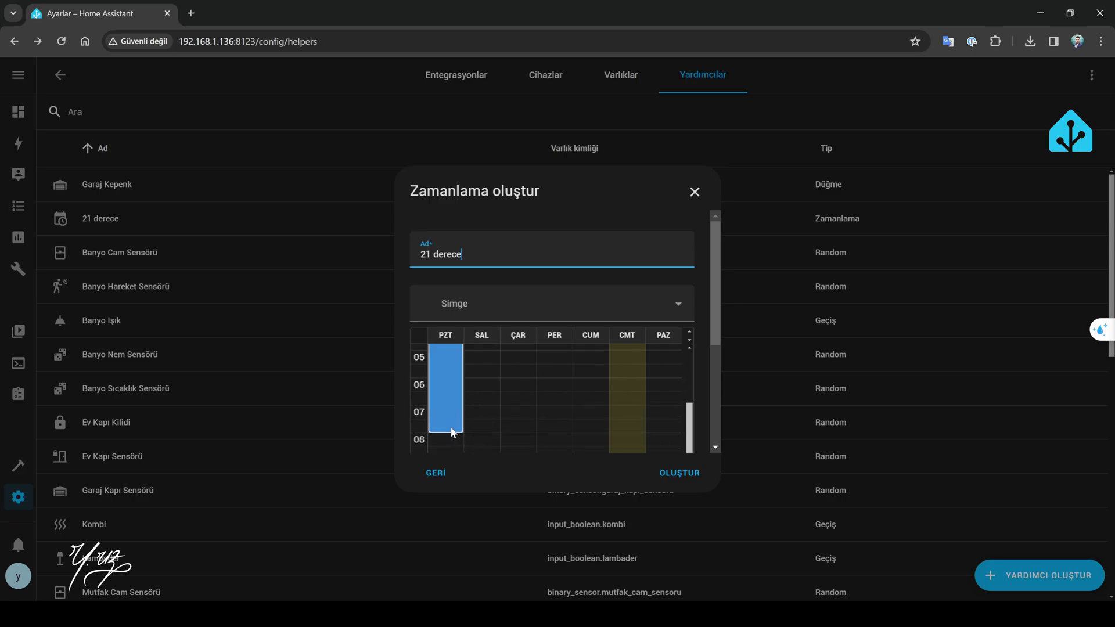
drag(482, 346, 494, 433)
drag(525, 370, 522, 431)
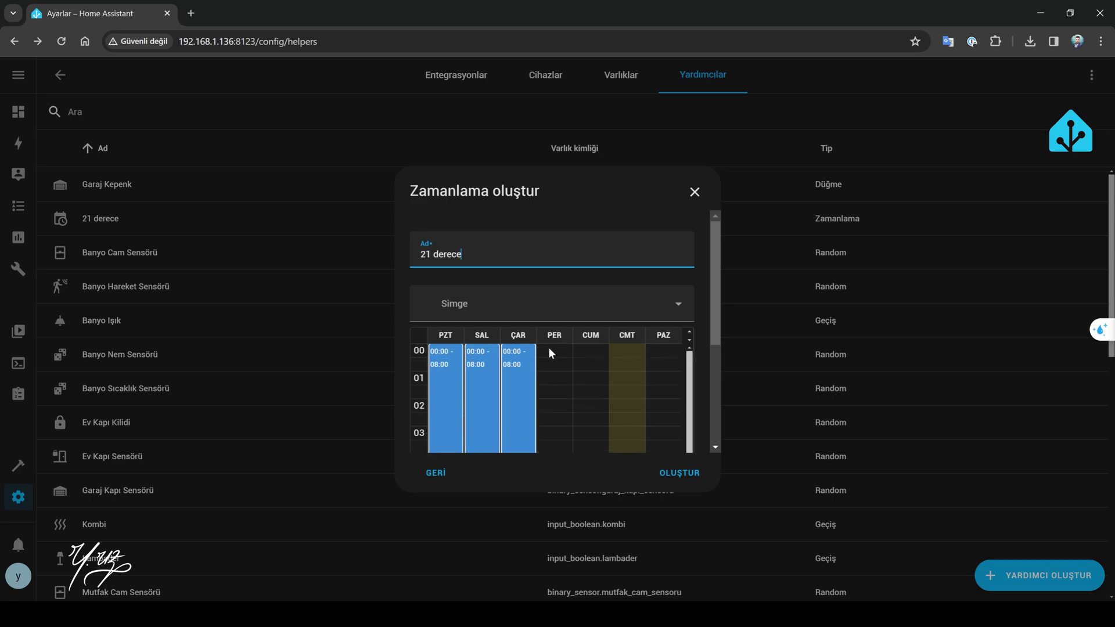
drag(548, 347, 555, 432)
drag(592, 355, 591, 433)
drag(627, 349, 627, 432)
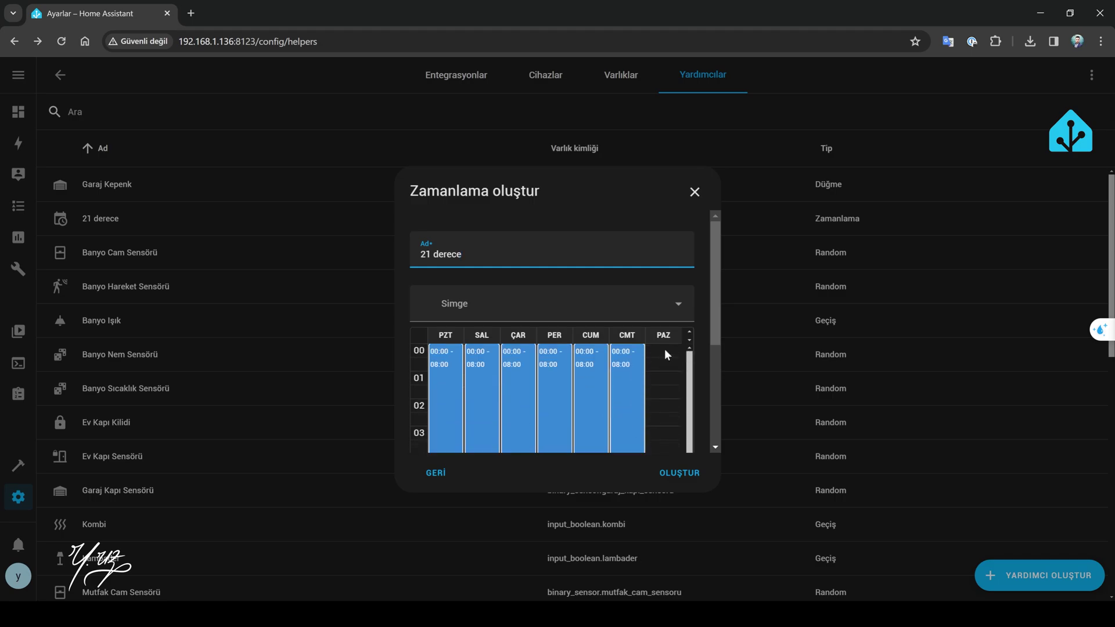
drag(664, 348, 661, 390)
scroll(663, 381, down, 1)
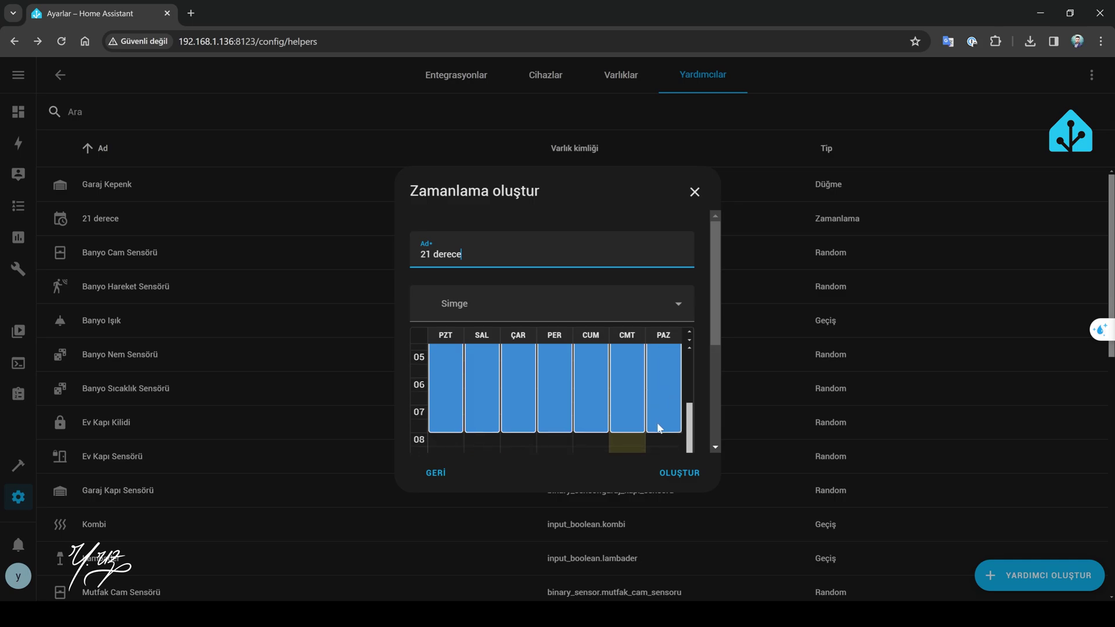
drag(660, 428, 659, 432)
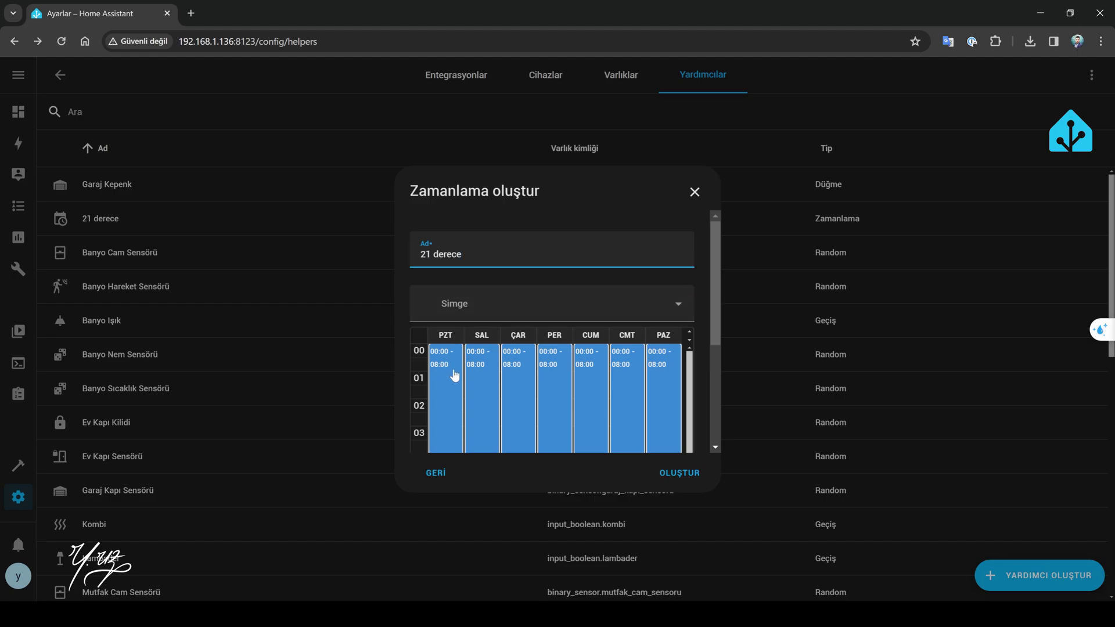
click(676, 473)
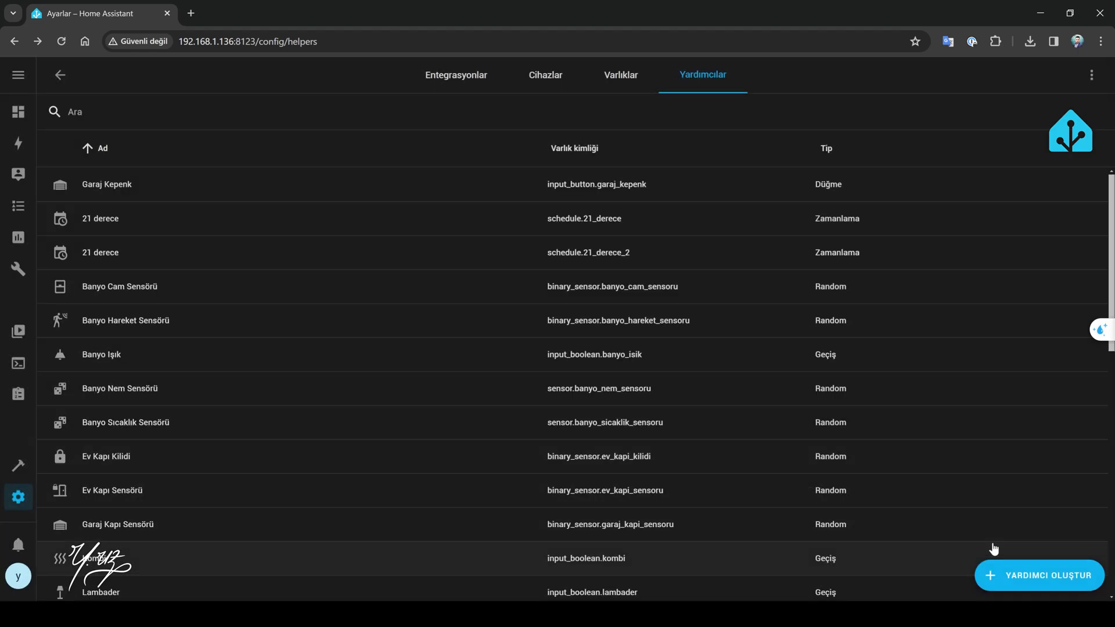
- Start a new Zamanlama helper and name it "18 derece"
click(1020, 582)
scroll(619, 423, down, 5)
click(534, 361)
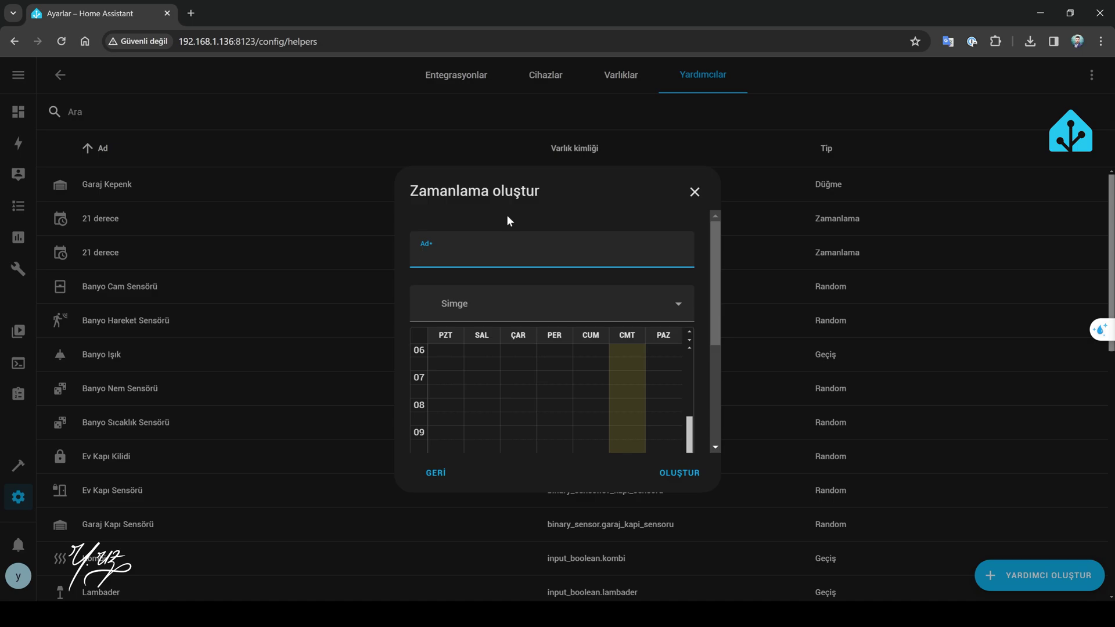
text(18 derece)
scroll(444, 398, up, 3)
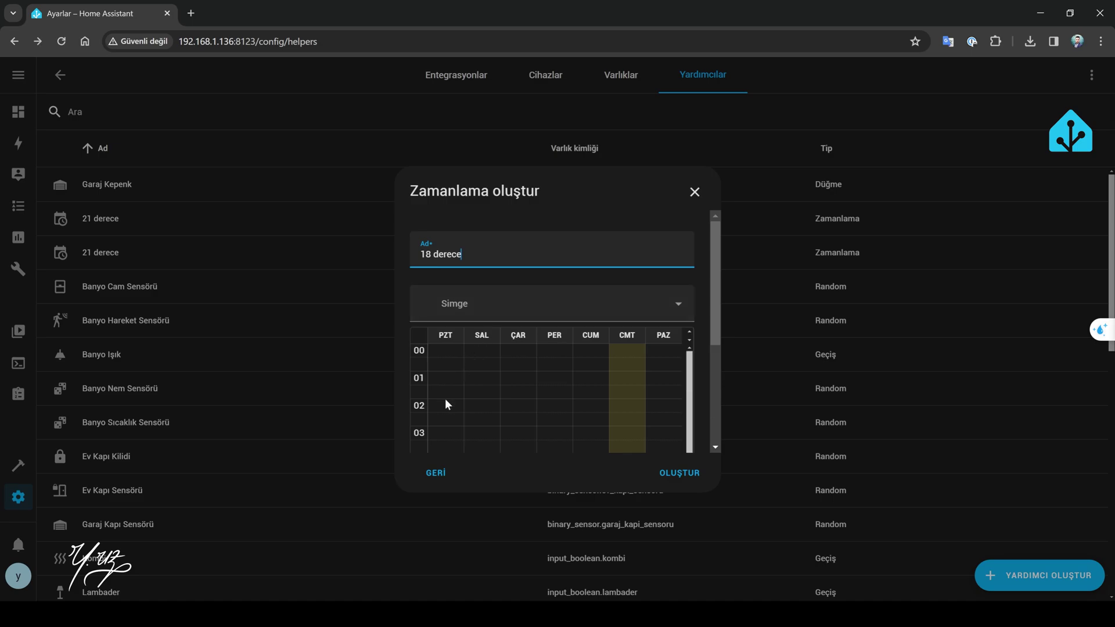
- Add 08:00–17:30 blocks from Monday to Friday and create the 18 derece schedule
scroll(446, 401, down, 5)
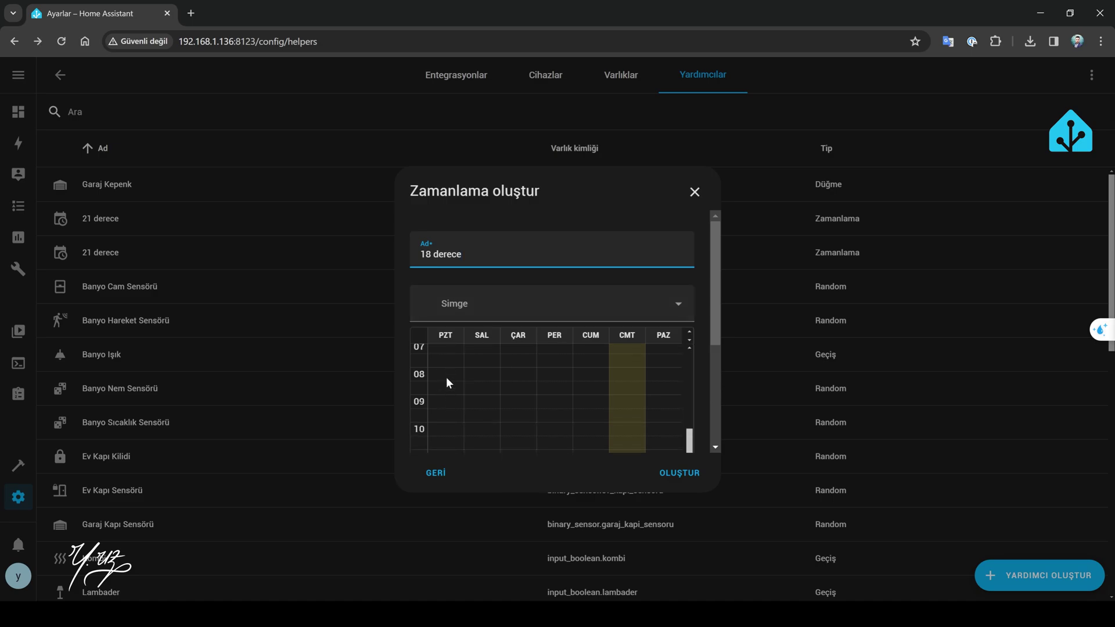
drag(446, 378, 445, 432)
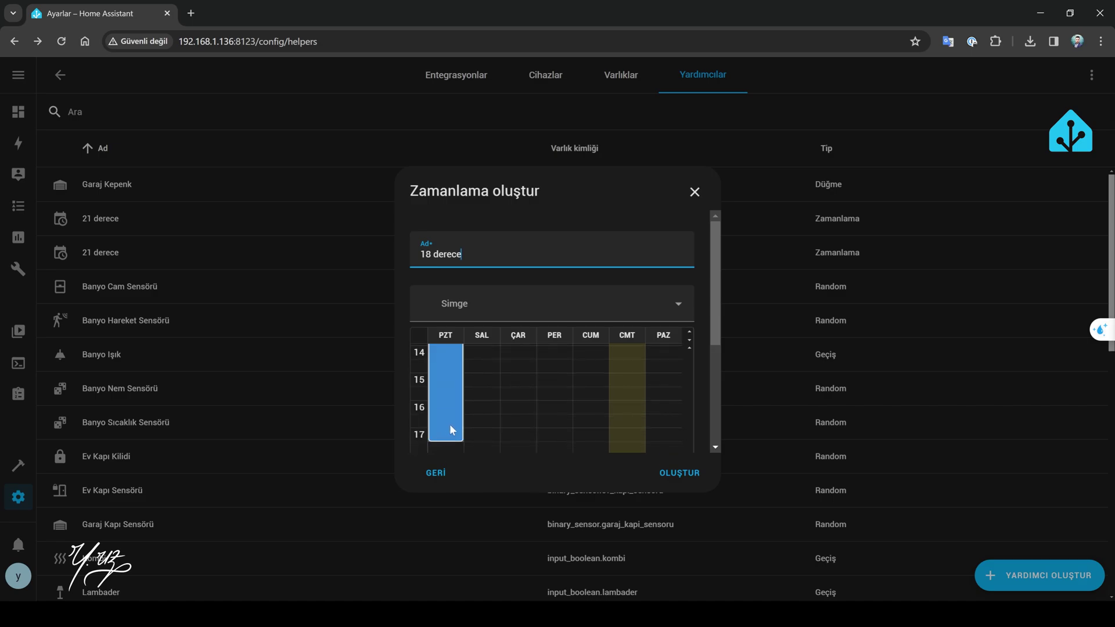
drag(453, 420, 459, 423)
scroll(443, 411, up, 3)
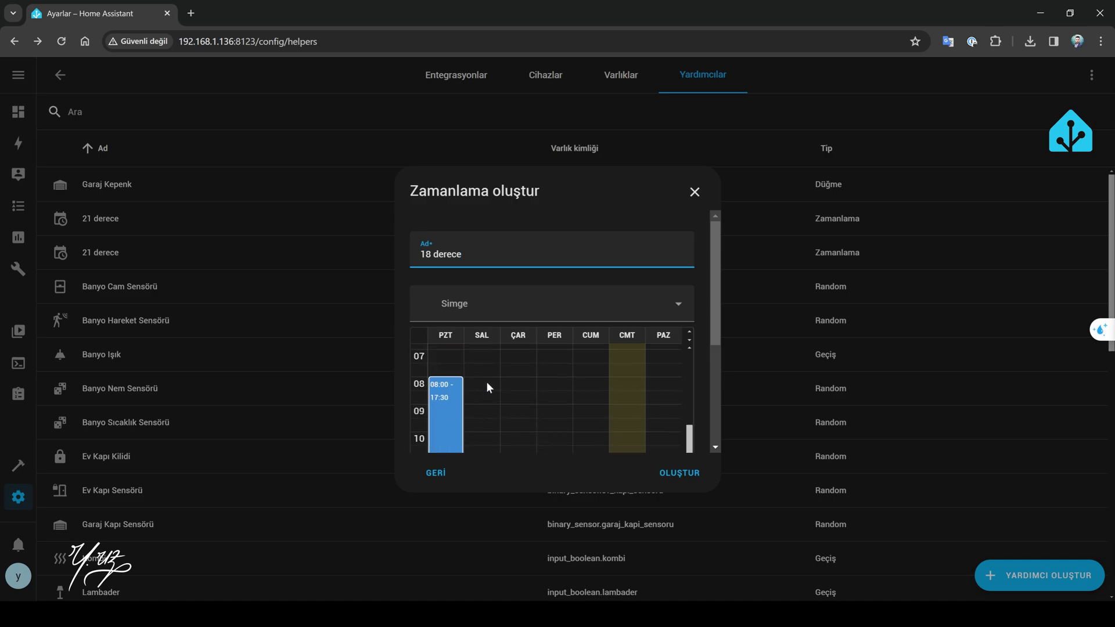
drag(486, 381, 596, 432)
scroll(572, 431, up, 3)
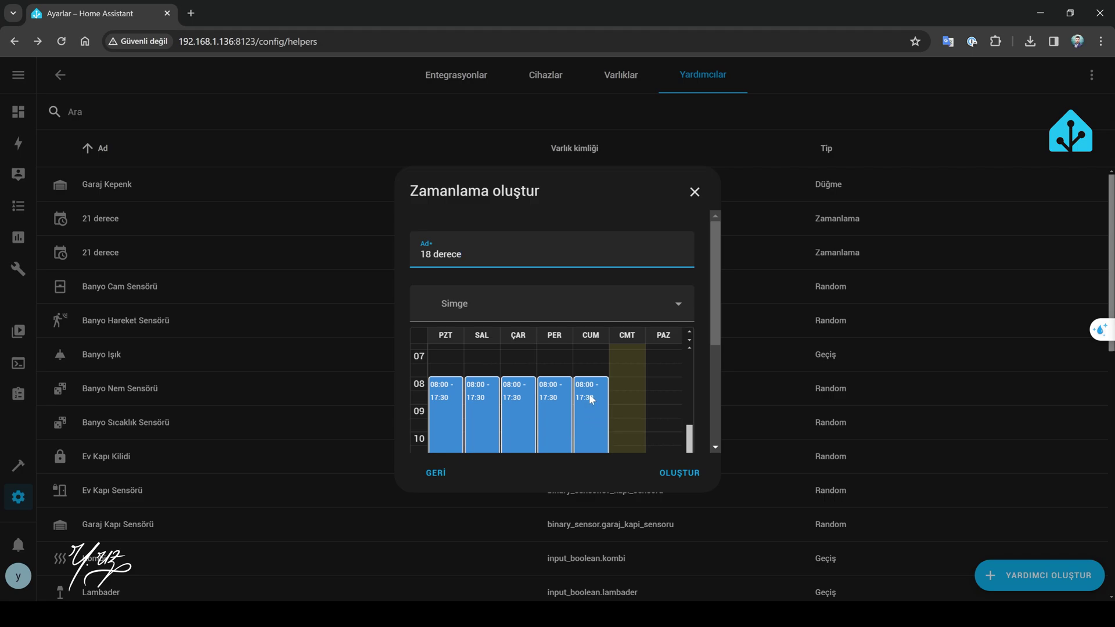
click(674, 476)
- Start another Zamanlama helper and name it "25 derece"
click(1005, 564)
scroll(472, 437, down, 5)
click(473, 438)
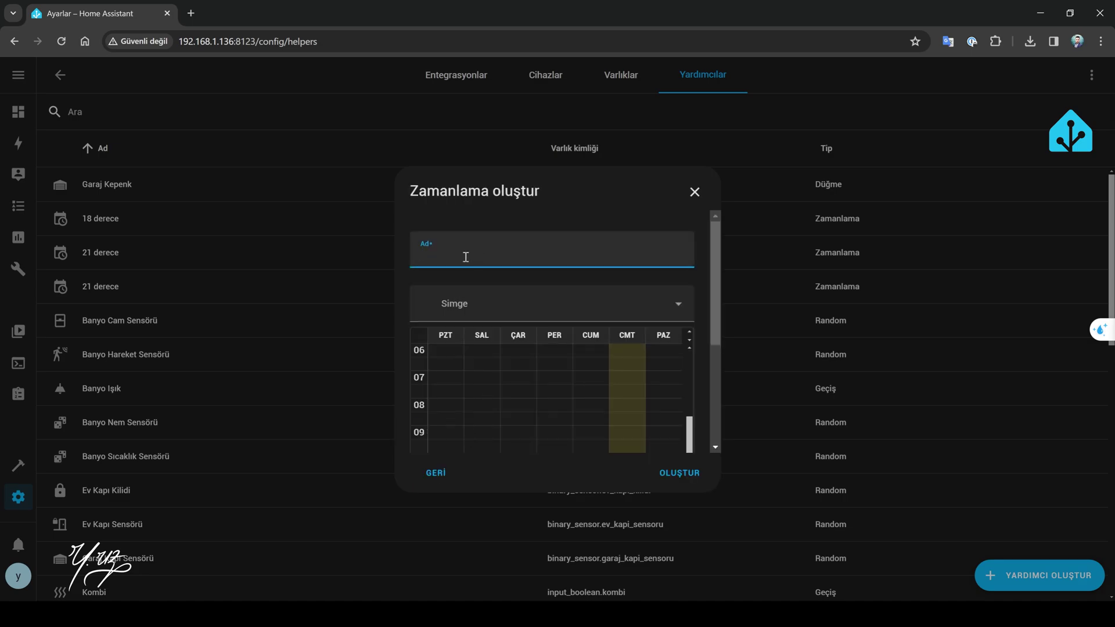
text(25 derece)
- Add 17:30–18:30 blocks from Monday to Friday and create the 25 derece schedule
scroll(489, 396, down, 6)
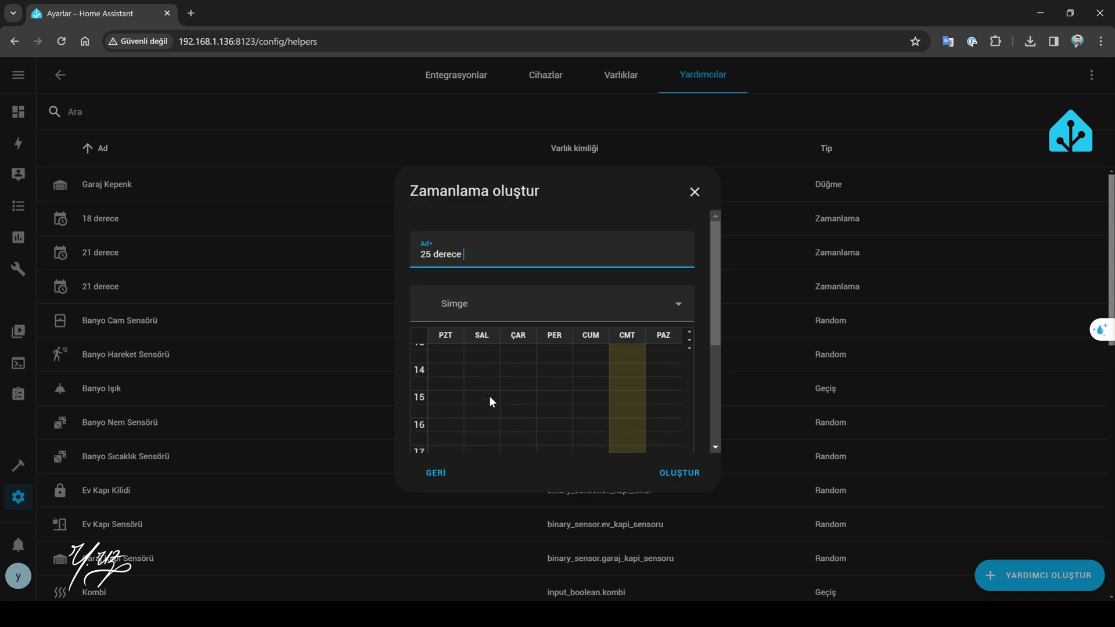
click(442, 321)
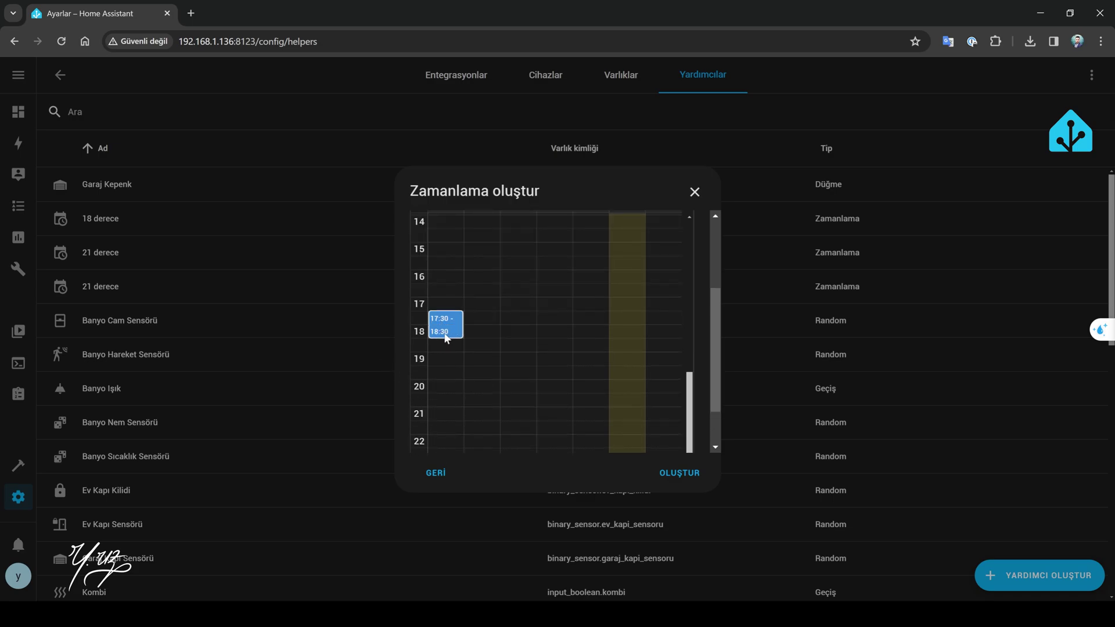
drag(476, 319, 514, 334)
drag(549, 320, 551, 333)
drag(588, 319, 589, 334)
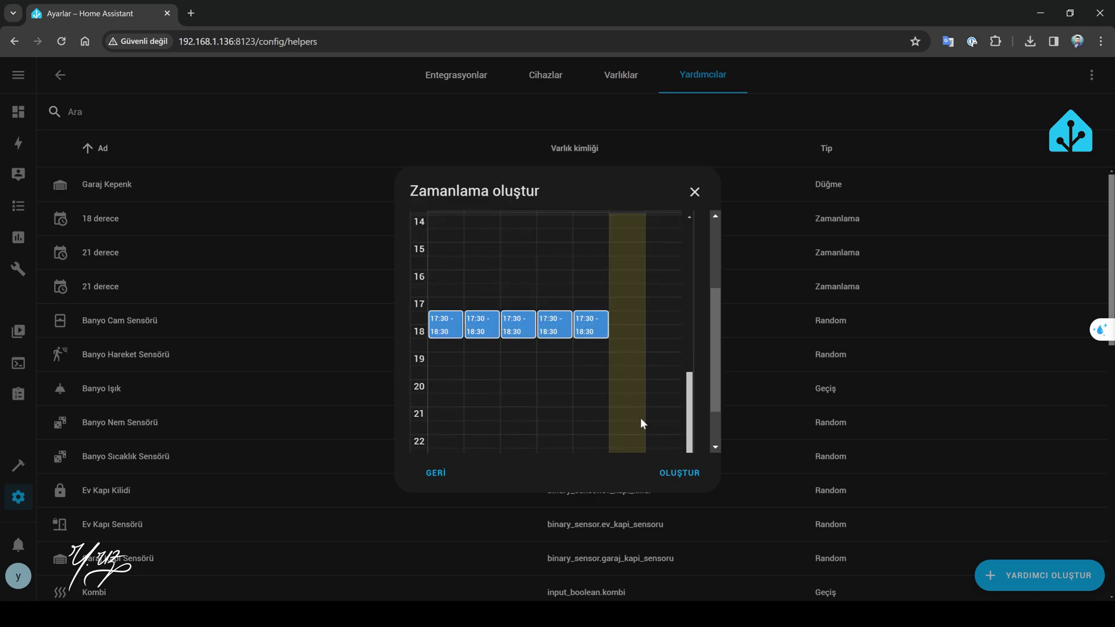
click(681, 473)
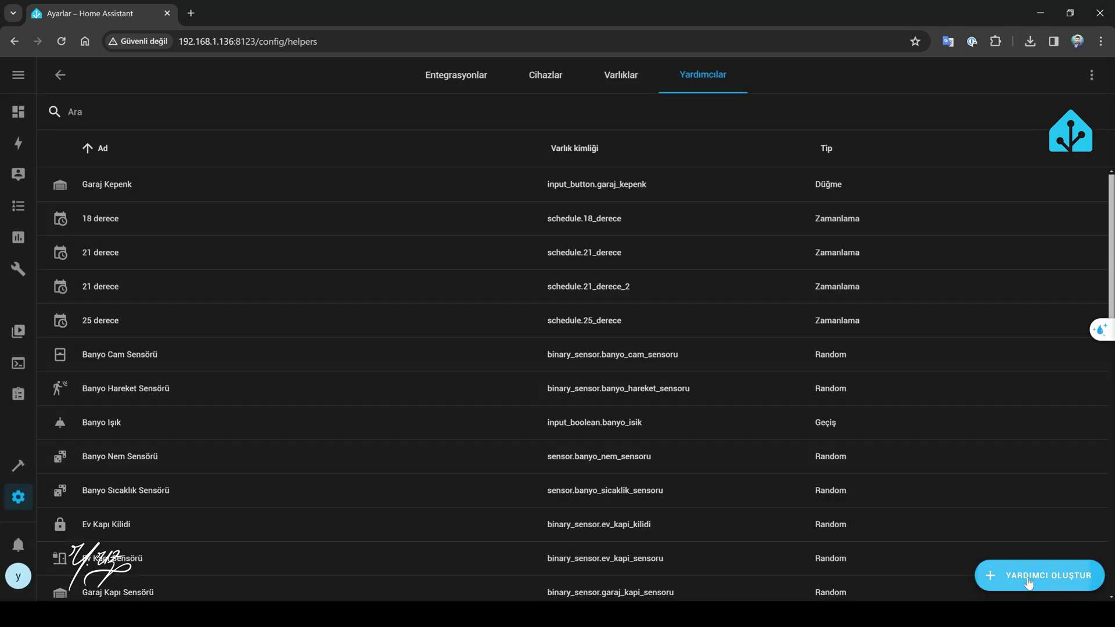
- Start another Zamanlama helper and name it "23 derece"
click(999, 576)
scroll(488, 459, down, 3)
click(488, 463)
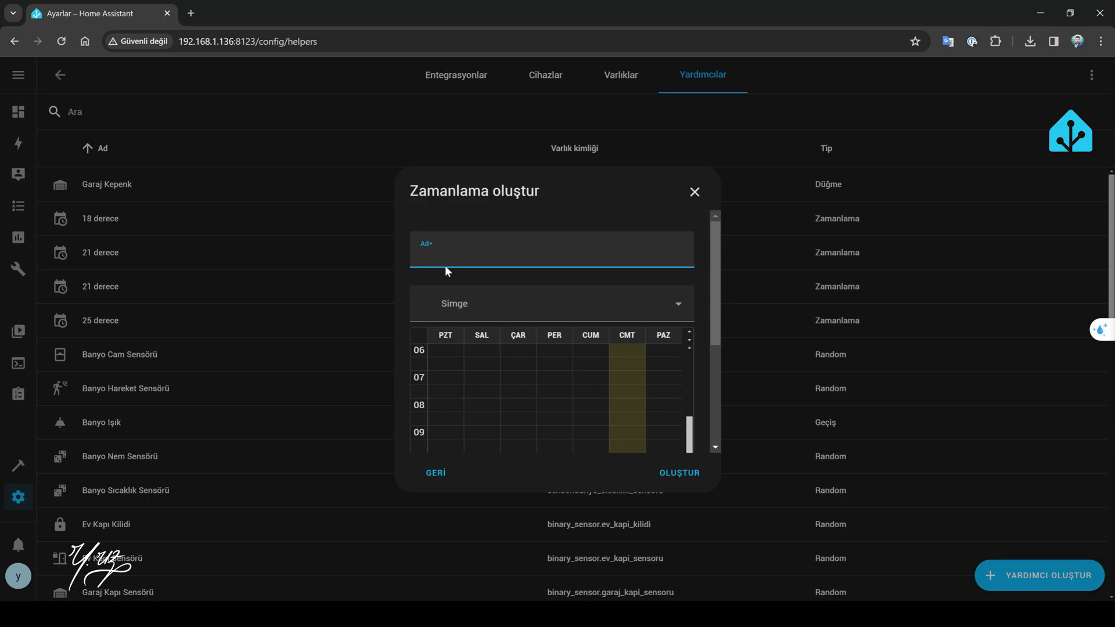
text(23 derece)
- Add 18:30–00:00 blocks from Monday to Friday and create the 23 derece schedule
scroll(445, 348, down, 5)
drag(445, 407, 438, 439)
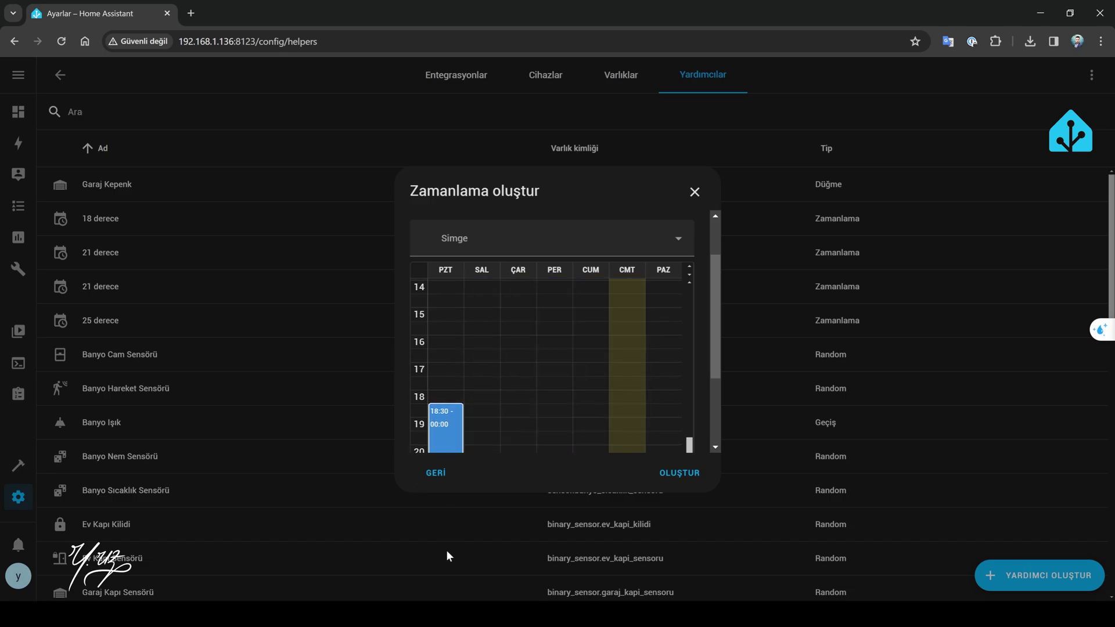
scroll(495, 436, down, 3)
drag(481, 284, 588, 429)
click(674, 472)
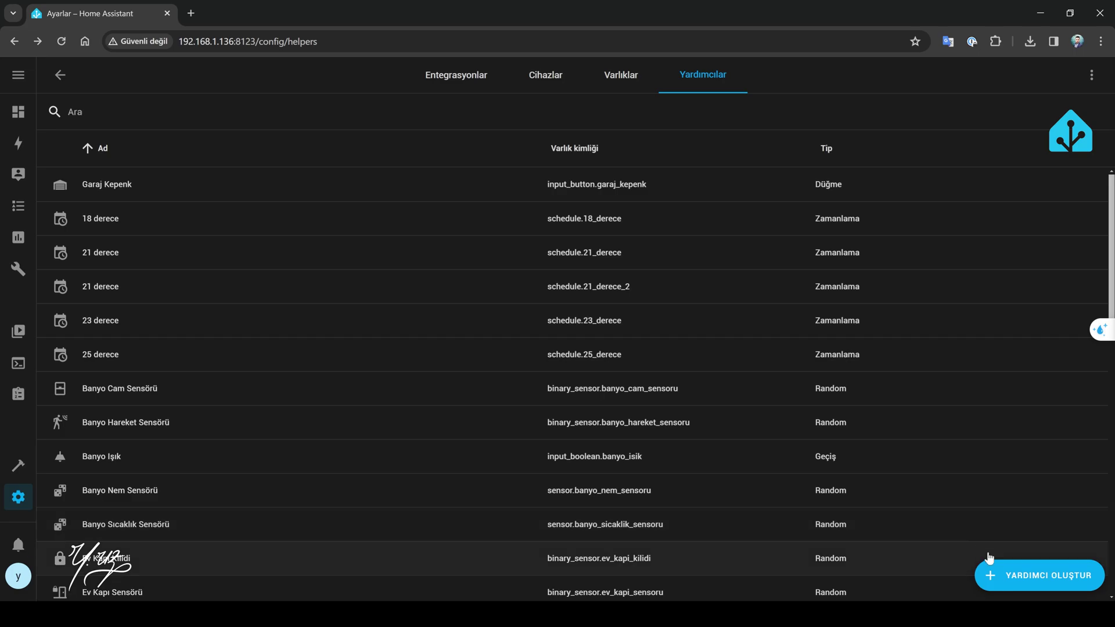
- Create a Zamanlama helper named "22 derece" with blocks starting at 00:00 on Saturday and Sunday
click(1024, 577)
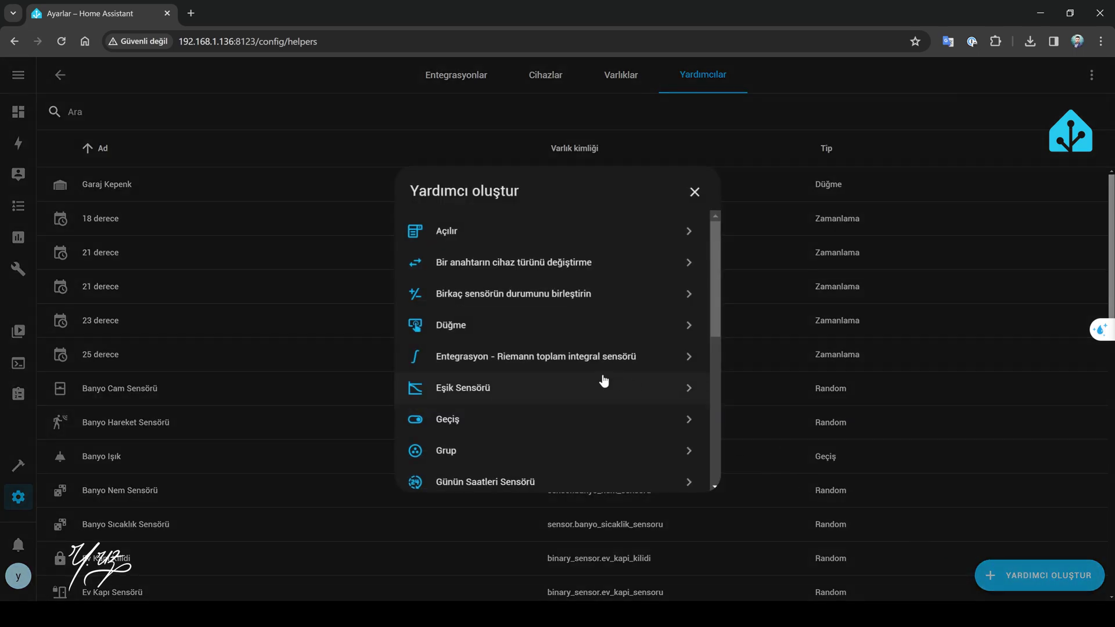
scroll(602, 378, down, 5)
click(503, 462)
scroll(639, 388, up, 3)
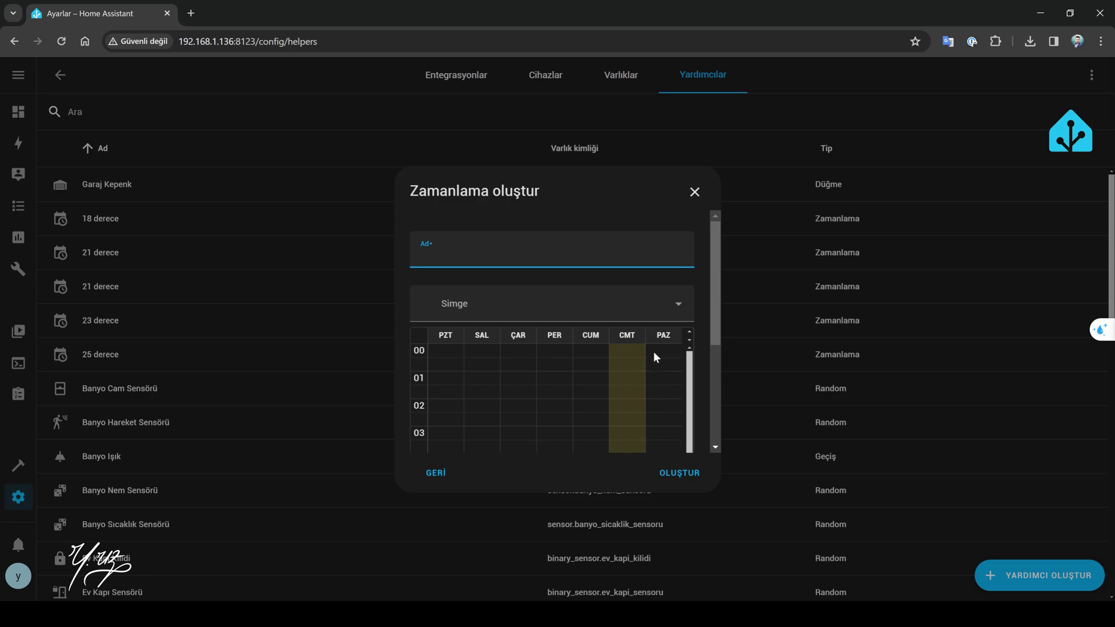
drag(629, 351, 610, 368)
click(508, 253)
text(2)
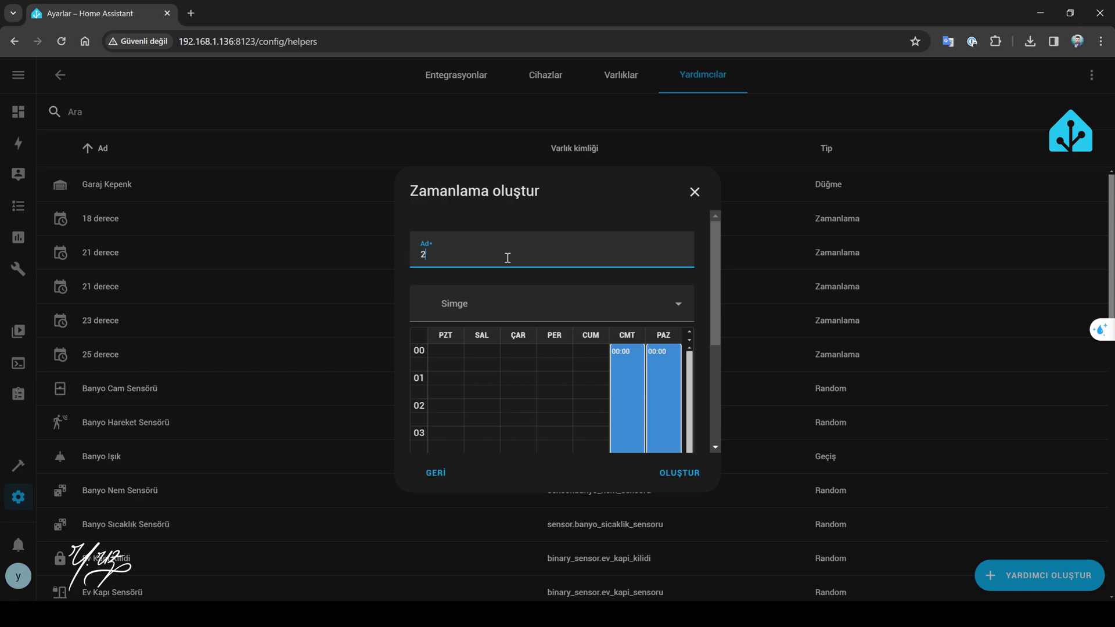
text(2 derece)
click(679, 473)
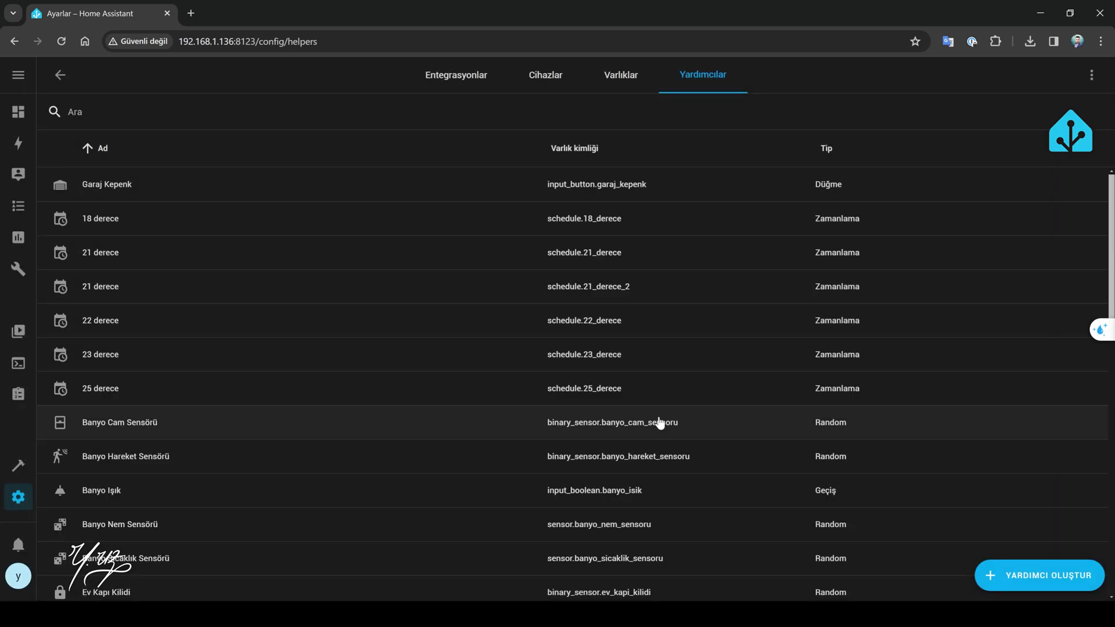
- Start another new helper of the Zamanlama type
click(1039, 576)
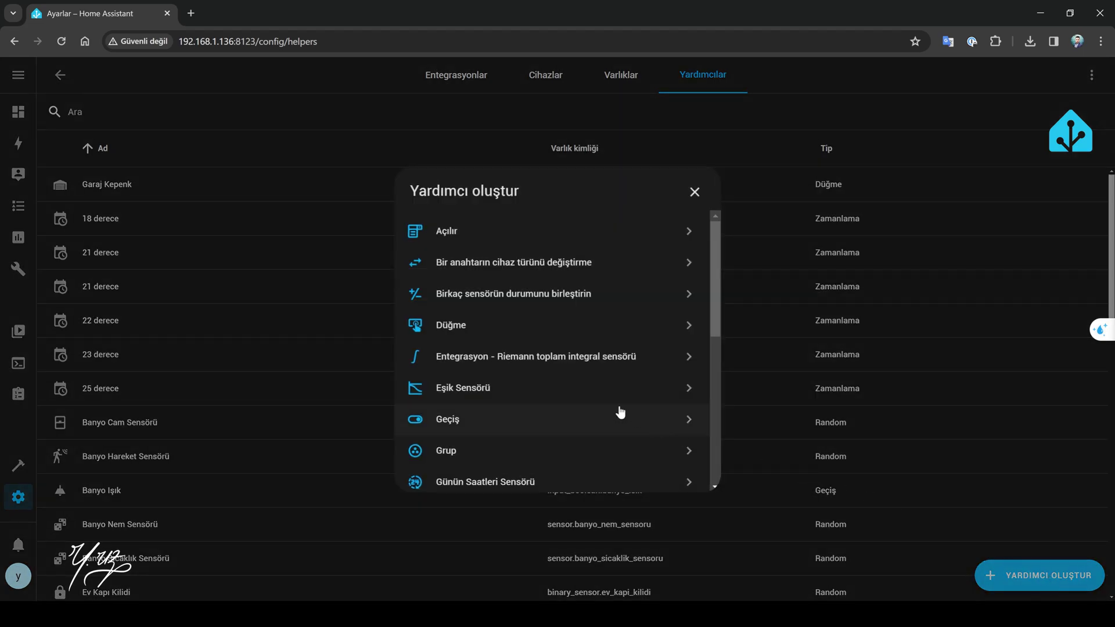
scroll(580, 430, down, 5)
click(488, 445)
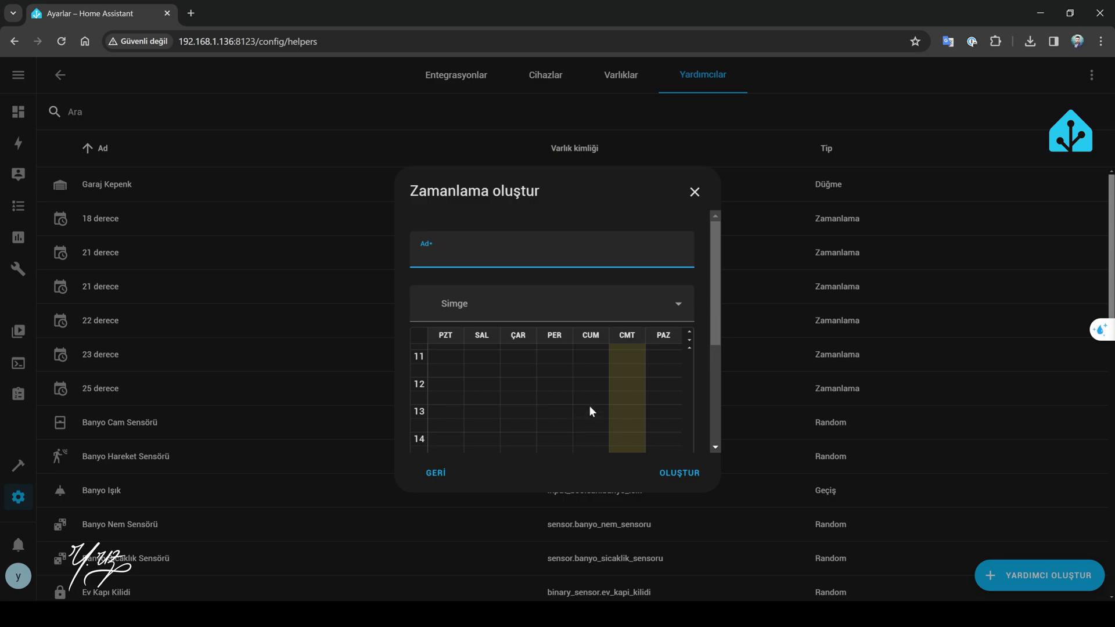
scroll(507, 407, up, 5)
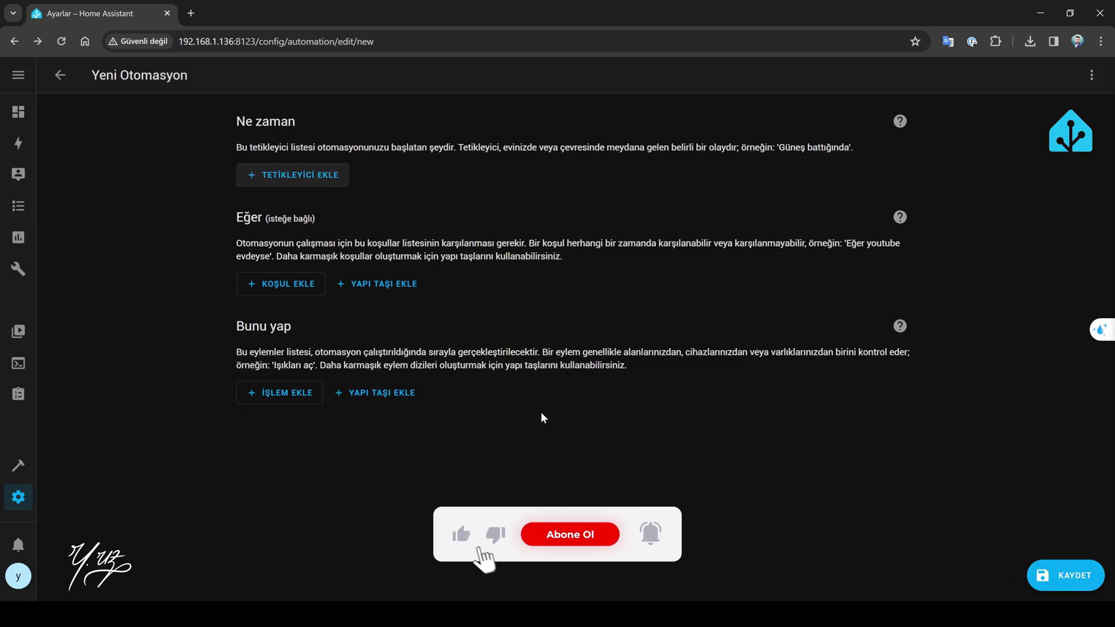
- Add a Durum trigger to the new automation for the 18 derece schedule changing to Açık
click(323, 177)
click(480, 348)
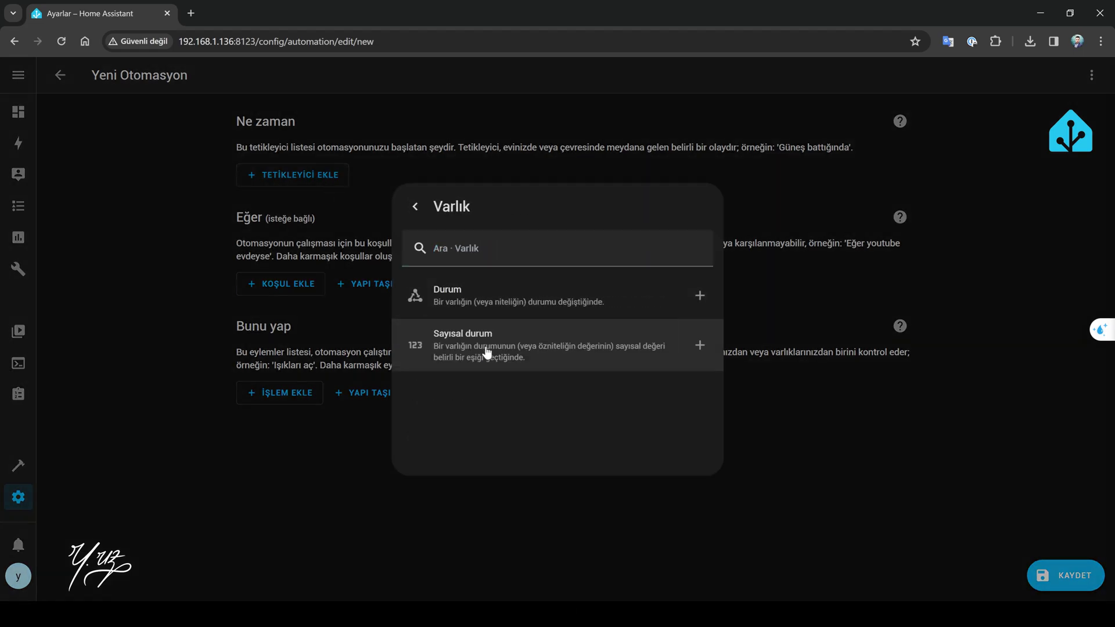
click(480, 301)
click(368, 226)
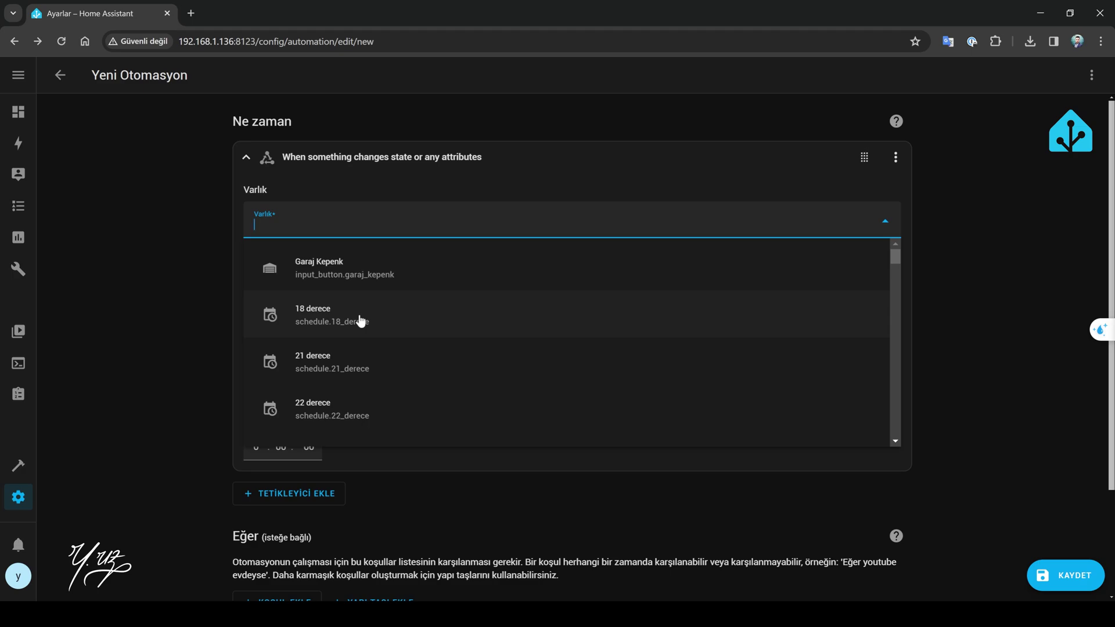
click(319, 323)
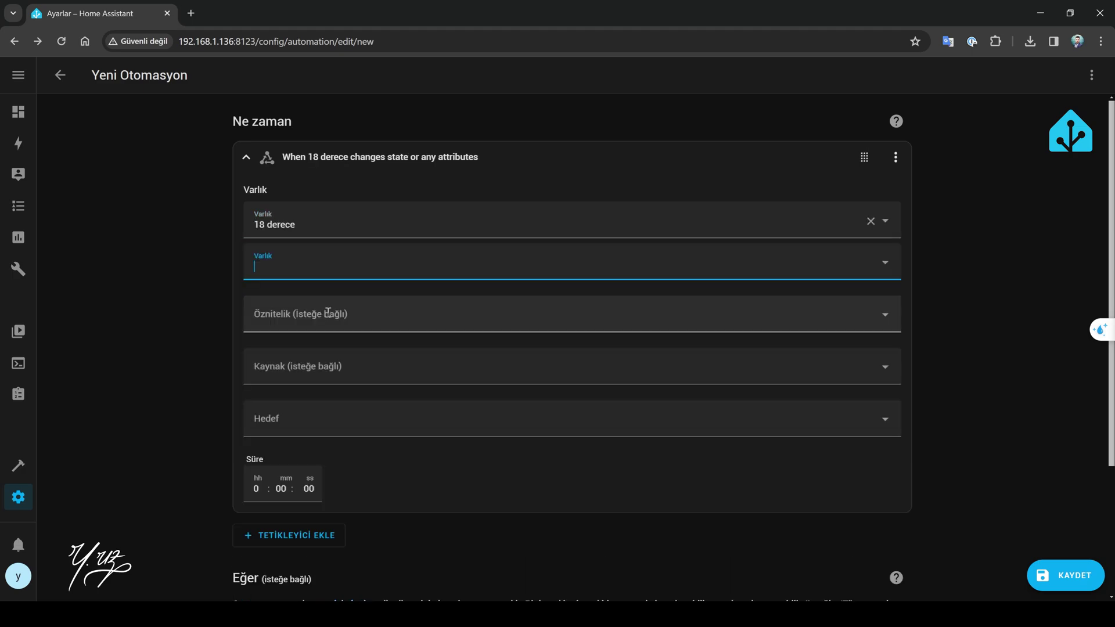
click(299, 421)
click(291, 495)
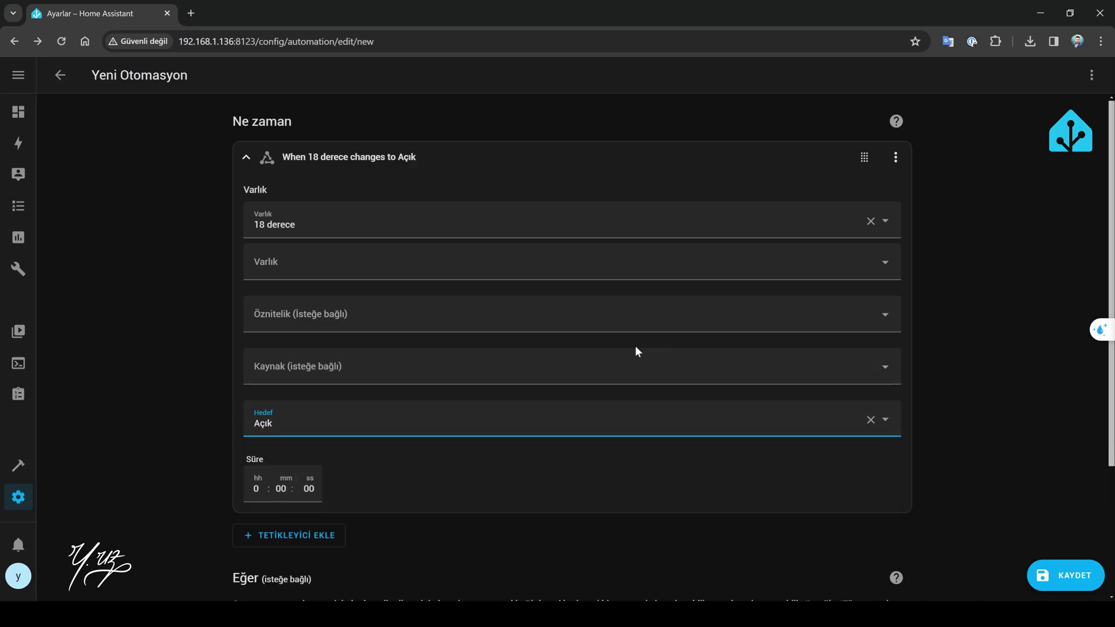
- Give the 18 derece trigger the ID 18 and collapse it
click(896, 160)
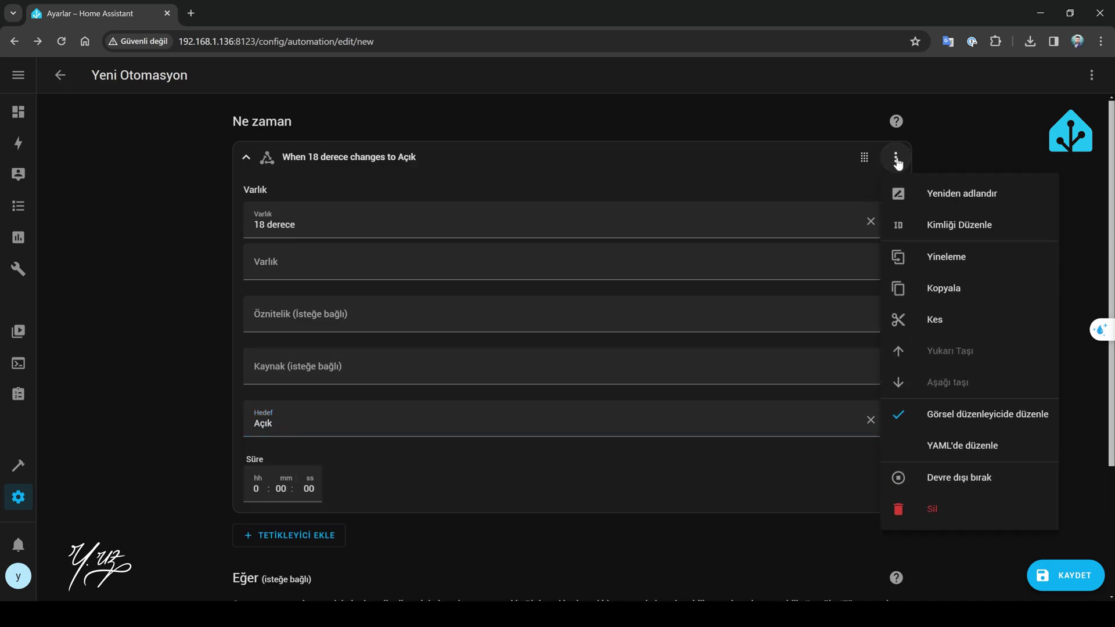
click(952, 229)
text(18)
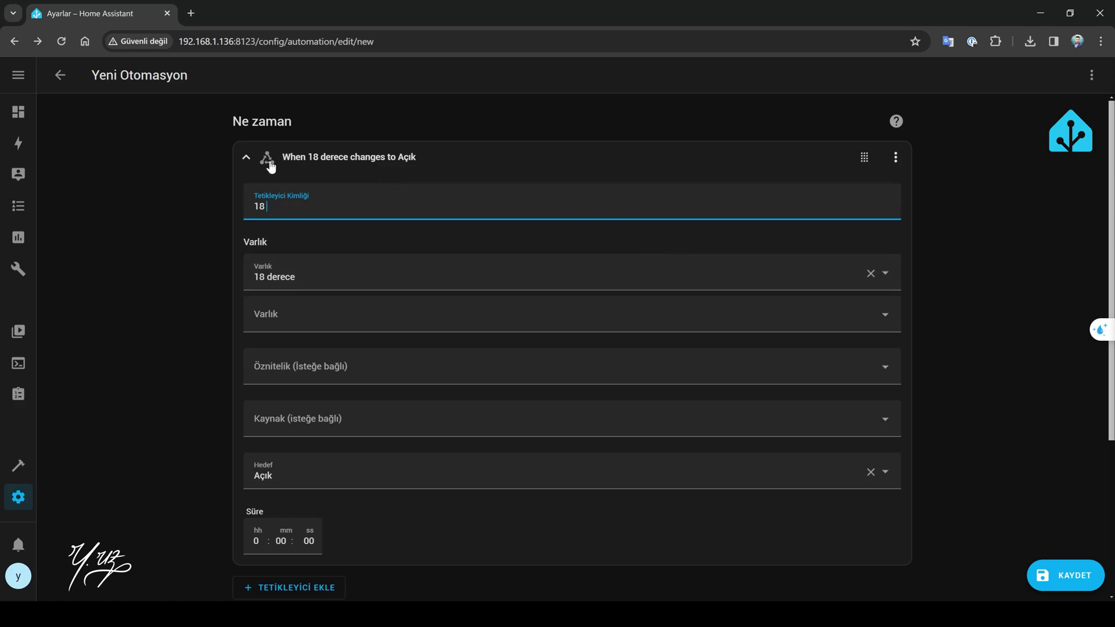
click(247, 157)
- Add a second Durum trigger for the 21 derece schedule changing to Açık
click(297, 200)
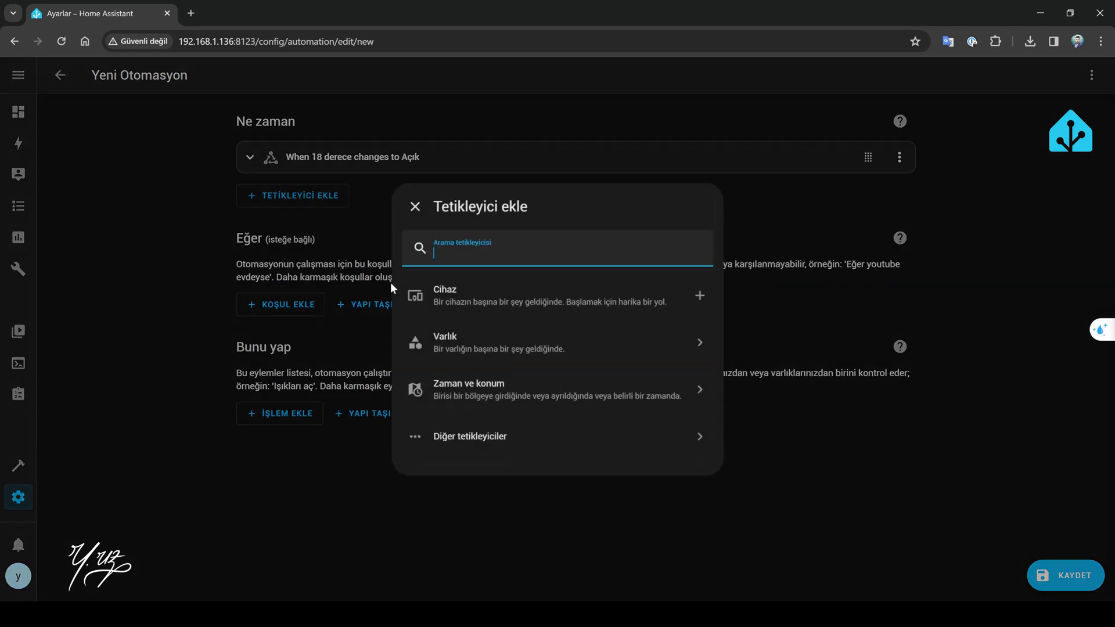
click(497, 347)
click(493, 318)
click(390, 398)
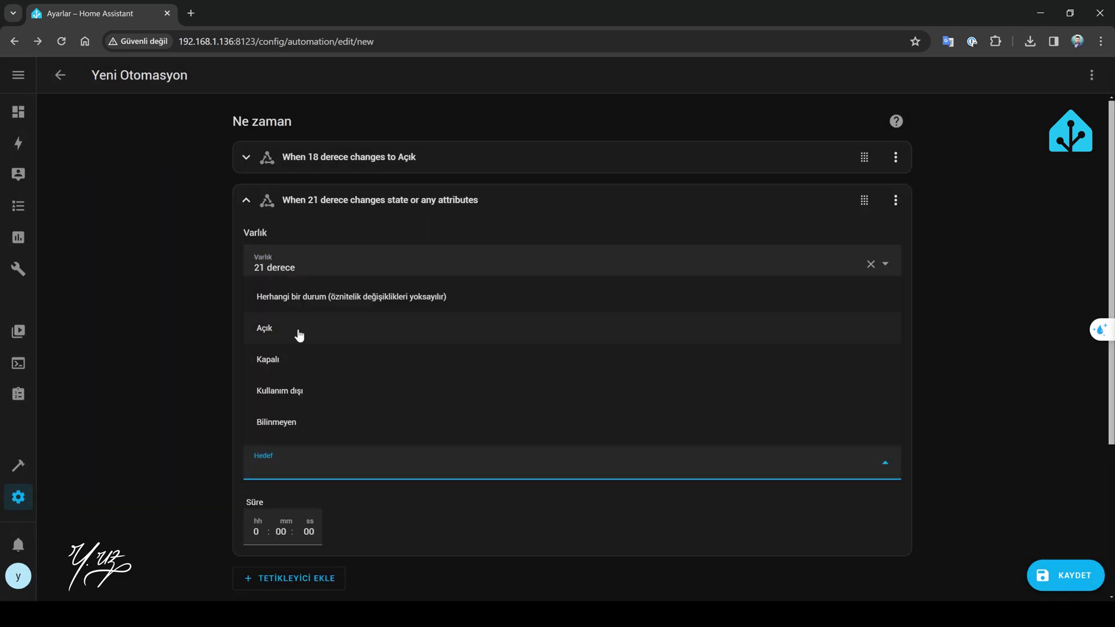
click(299, 331)
- Give the 21 derece trigger the ID 21 and collapse it
click(896, 199)
click(953, 272)
text(21)
click(246, 200)
- Add a third Durum trigger for the 22 derece schedule changing to Açık
click(298, 236)
click(515, 341)
click(493, 318)
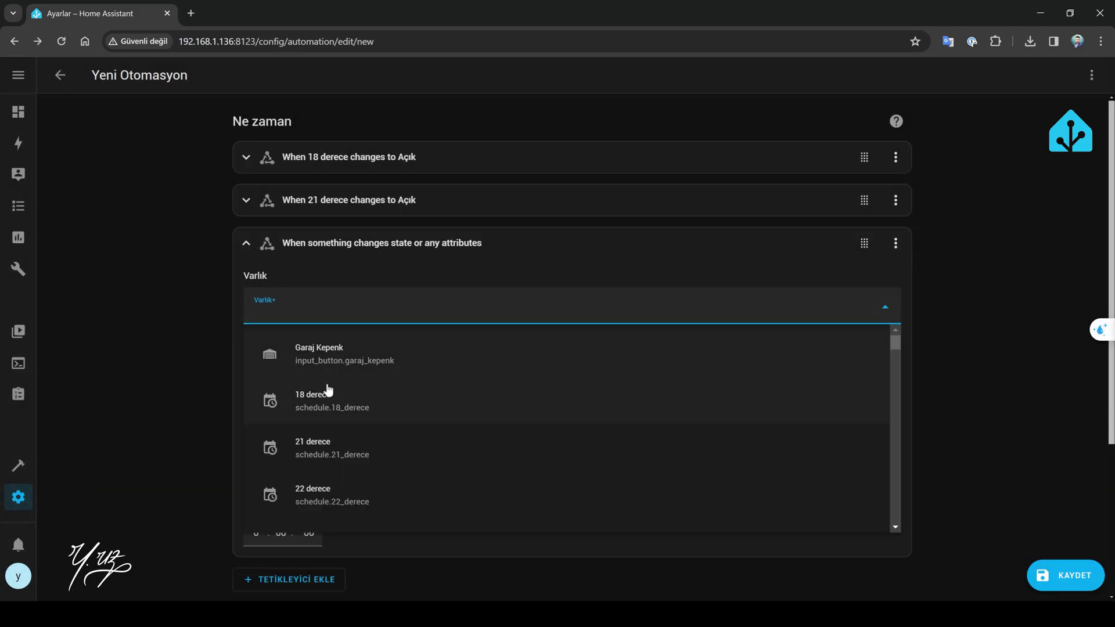
click(325, 490)
click(325, 500)
click(273, 368)
- Give the 22 derece trigger the ID 22 and collapse it
click(951, 318)
text(22)
click(246, 243)
- Add a fourth Durum trigger for the 23 derece schedule changing to Açık
click(297, 278)
click(505, 344)
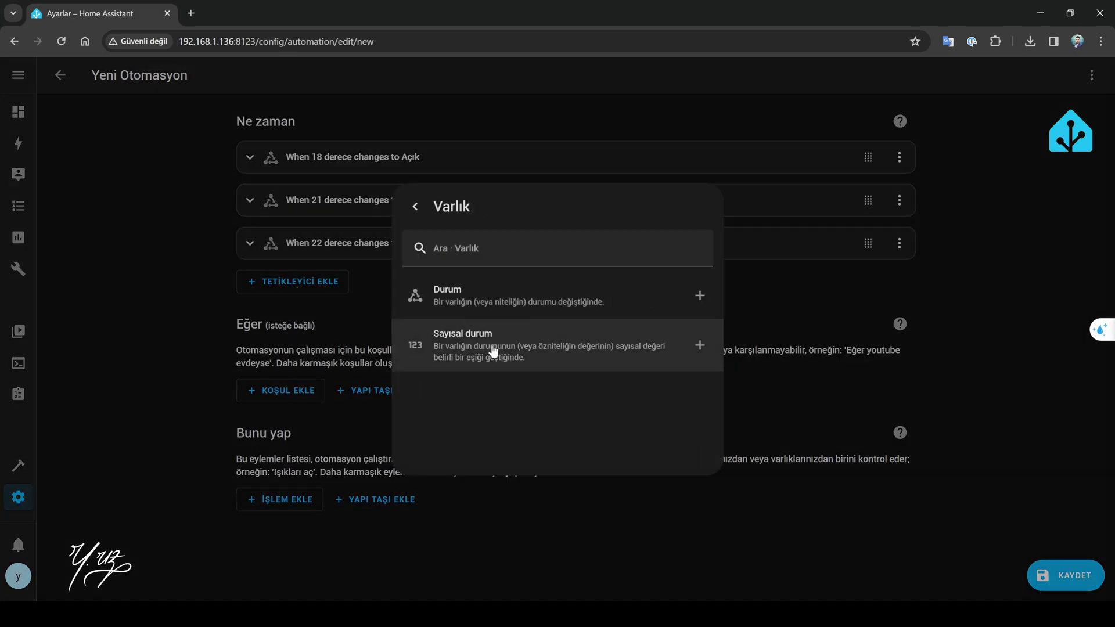
click(492, 318)
click(328, 349)
click(339, 519)
click(325, 530)
click(325, 540)
- Give the 23 derece trigger the ID 23 and collapse it
click(896, 282)
click(953, 355)
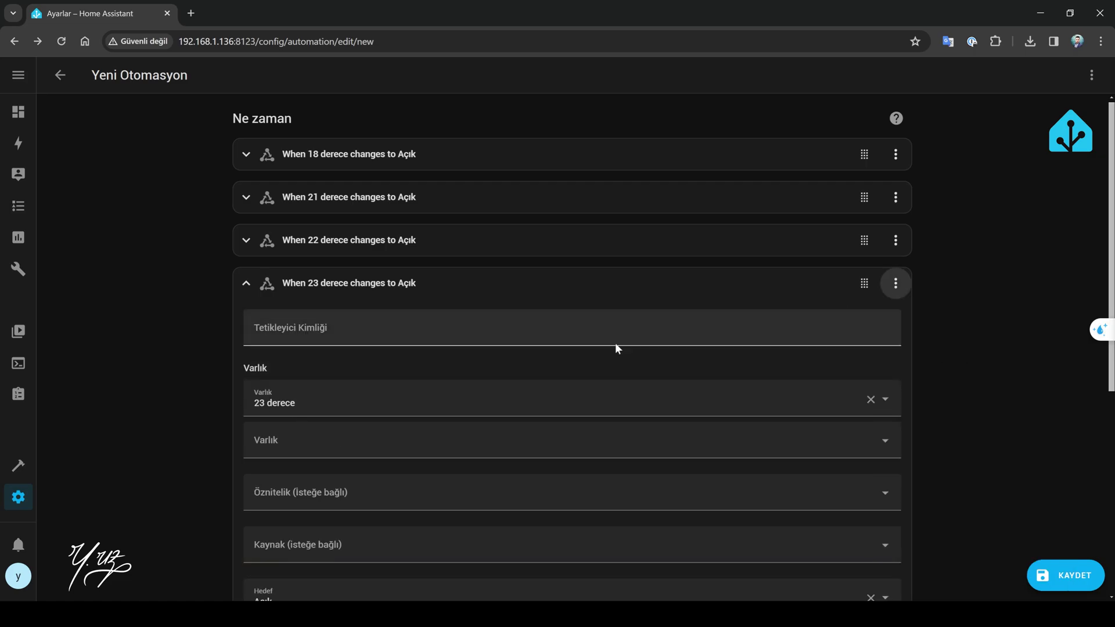
click(247, 283)
- Add a fifth Durum trigger for the 25 derece schedule changing to Açık
click(297, 324)
click(505, 344)
click(498, 308)
click(329, 391)
click(320, 448)
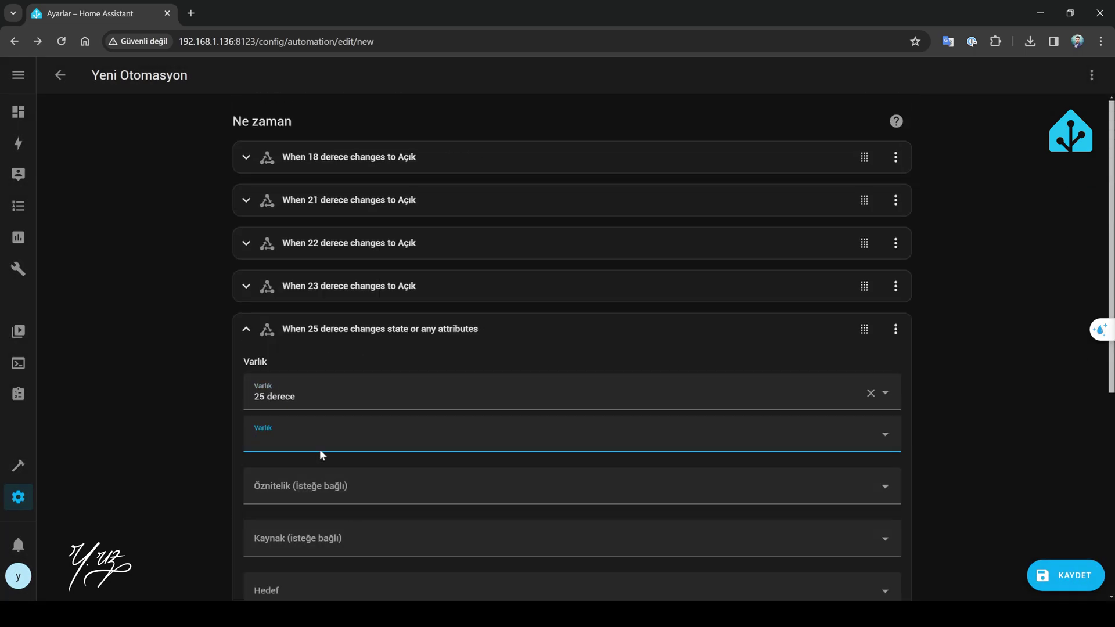
click(325, 586)
click(267, 324)
- Give the 25 derece trigger the ID 25 and collapse it
click(896, 198)
click(929, 257)
text(25)
click(246, 198)
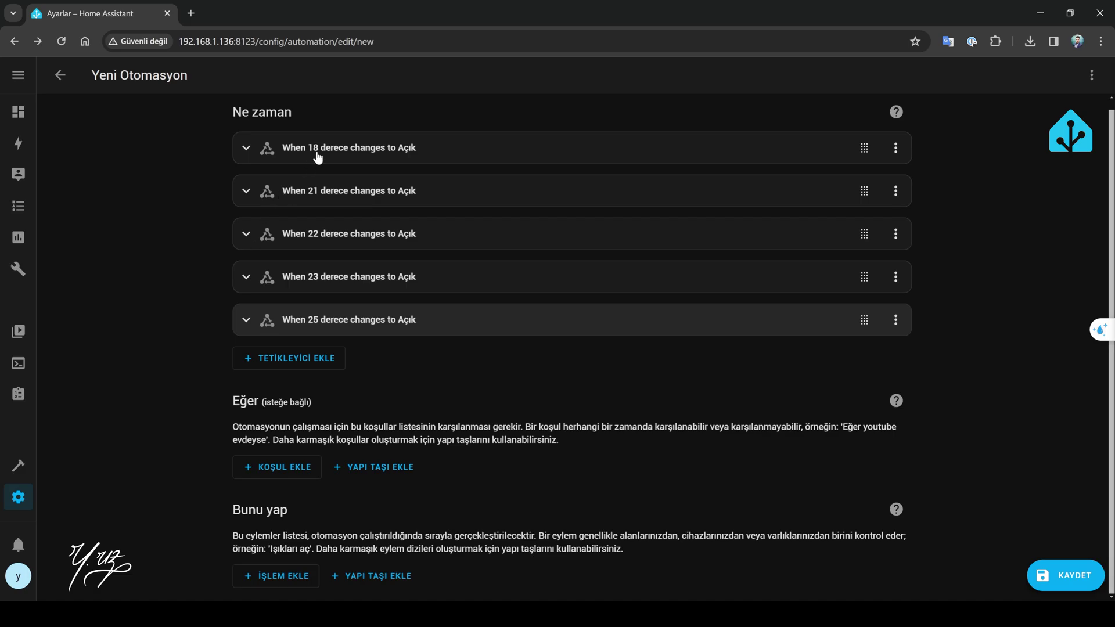
- Check the trigger ID, entity and target state of the 18 derece and 21 derece triggers
click(365, 149)
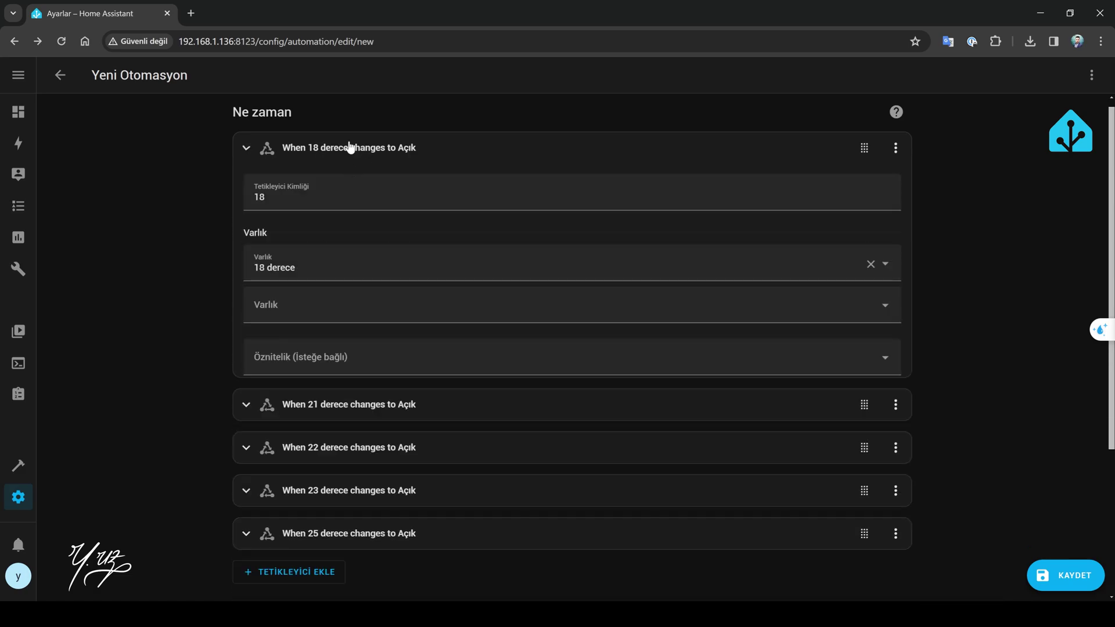
click(348, 148)
click(359, 198)
click(358, 198)
click(358, 197)
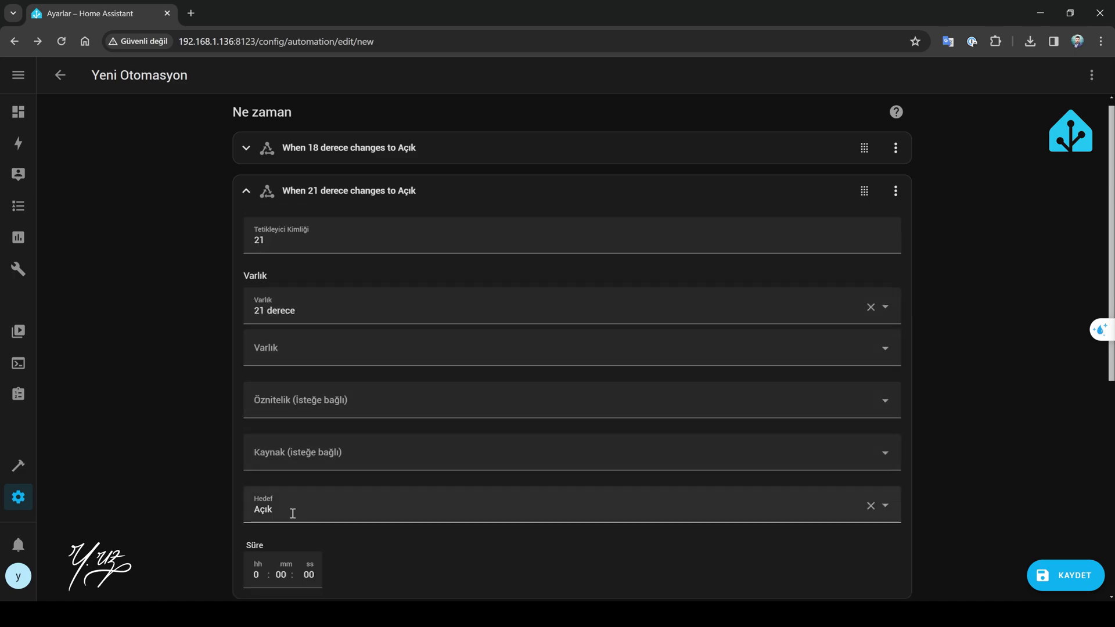
click(294, 195)
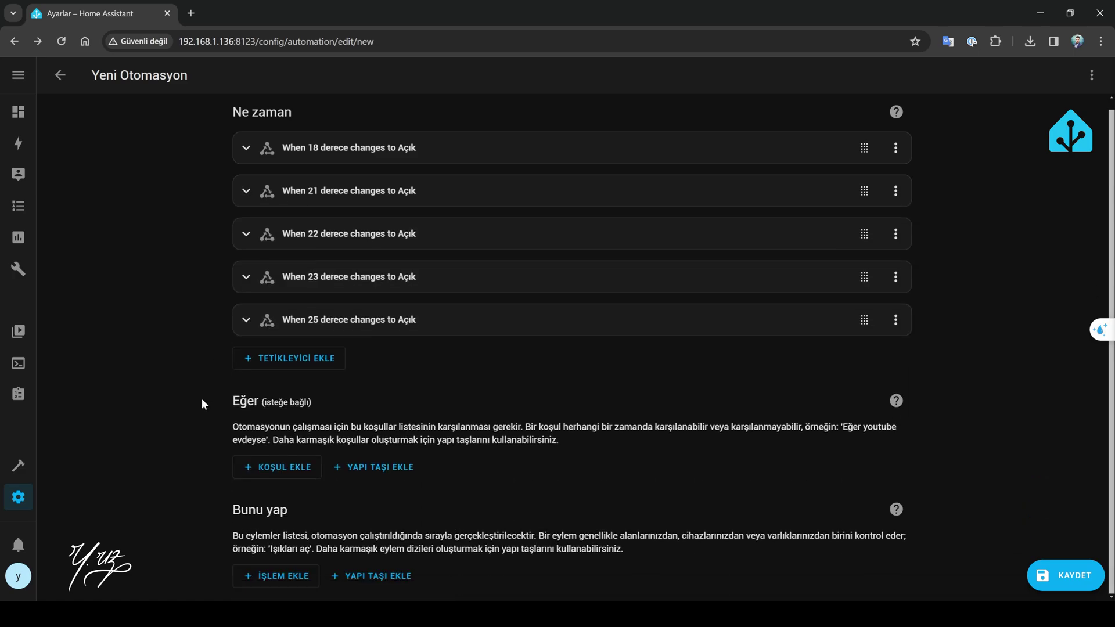
- Add a building block under Bunu yap that chooses between several conditional options
click(363, 578)
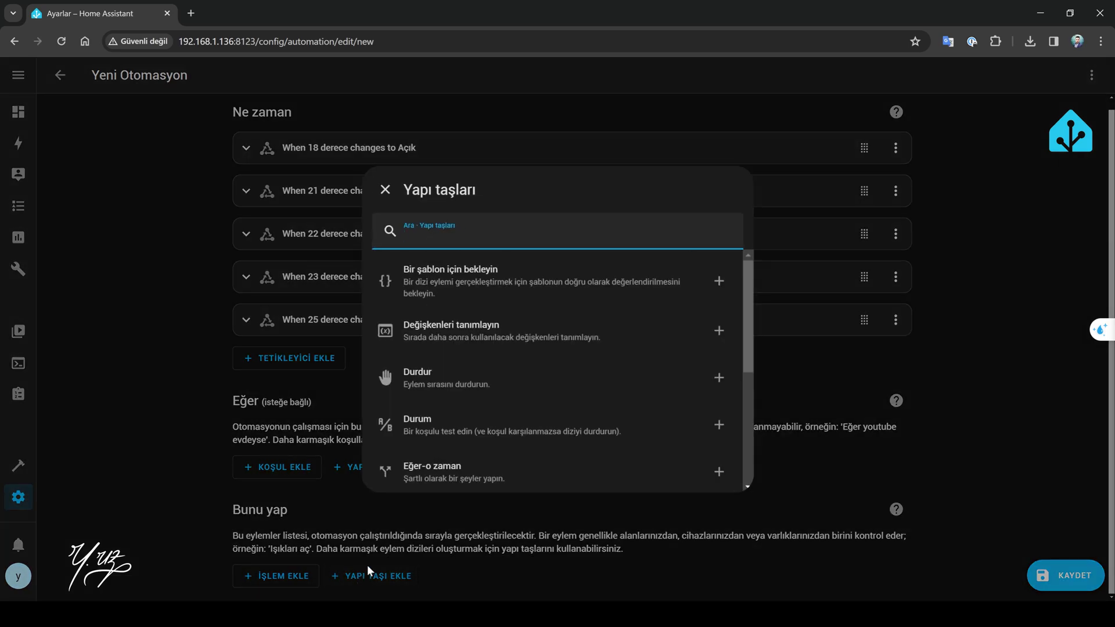
scroll(454, 421, down, 2)
click(456, 429)
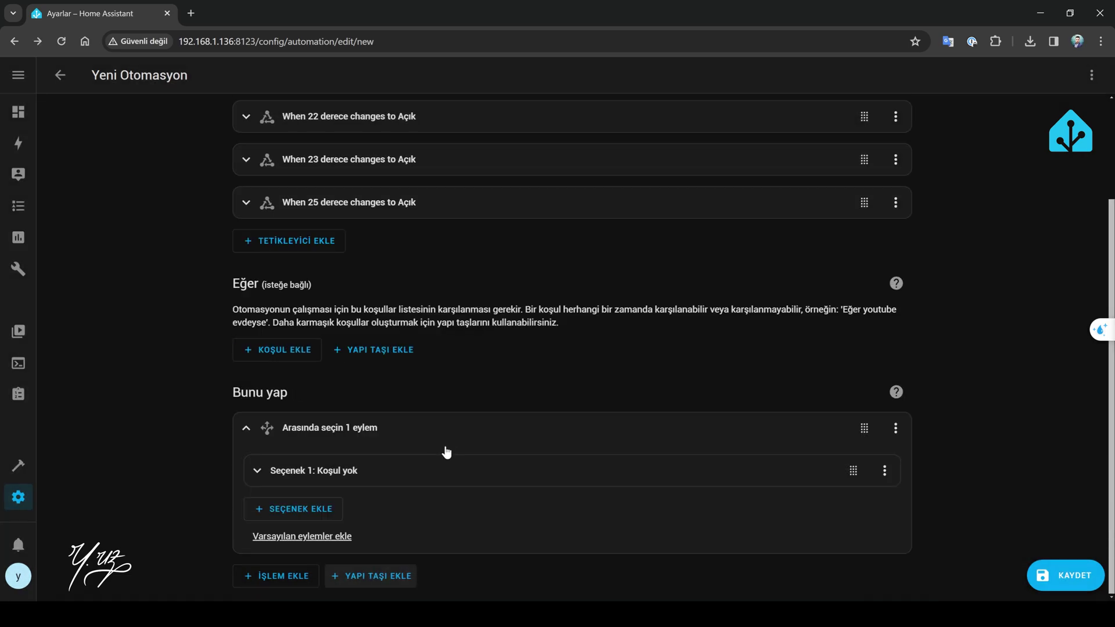
- Add a "Tarafından tetiklendi" condition to Seçenek 1, matching trigger 18, and collapse it
click(324, 470)
scroll(323, 470, down, 2)
click(324, 409)
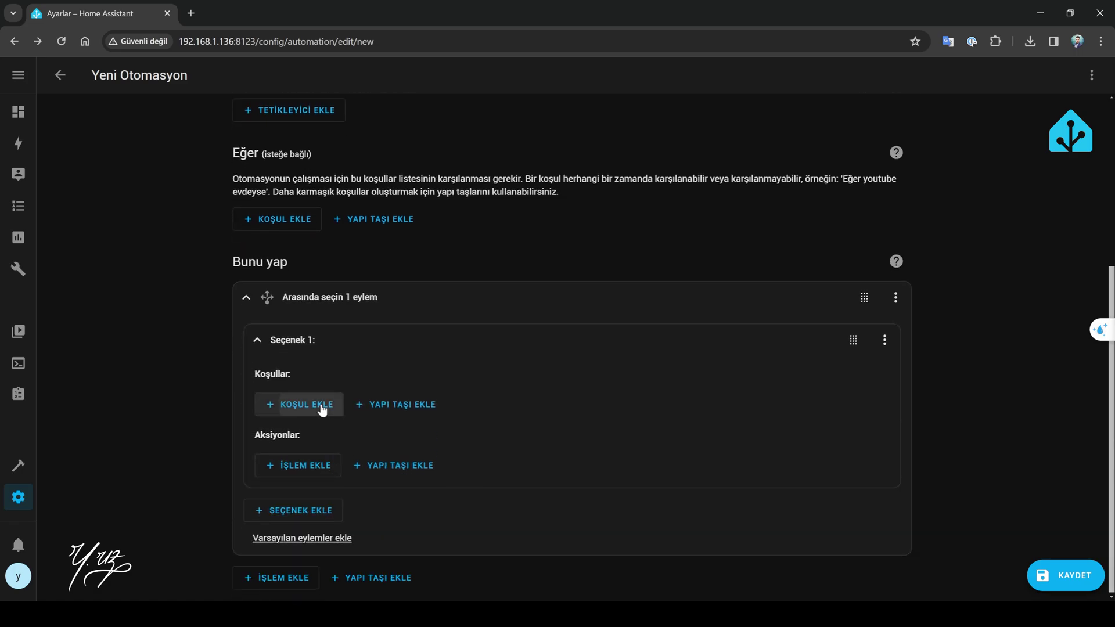
text(tar)
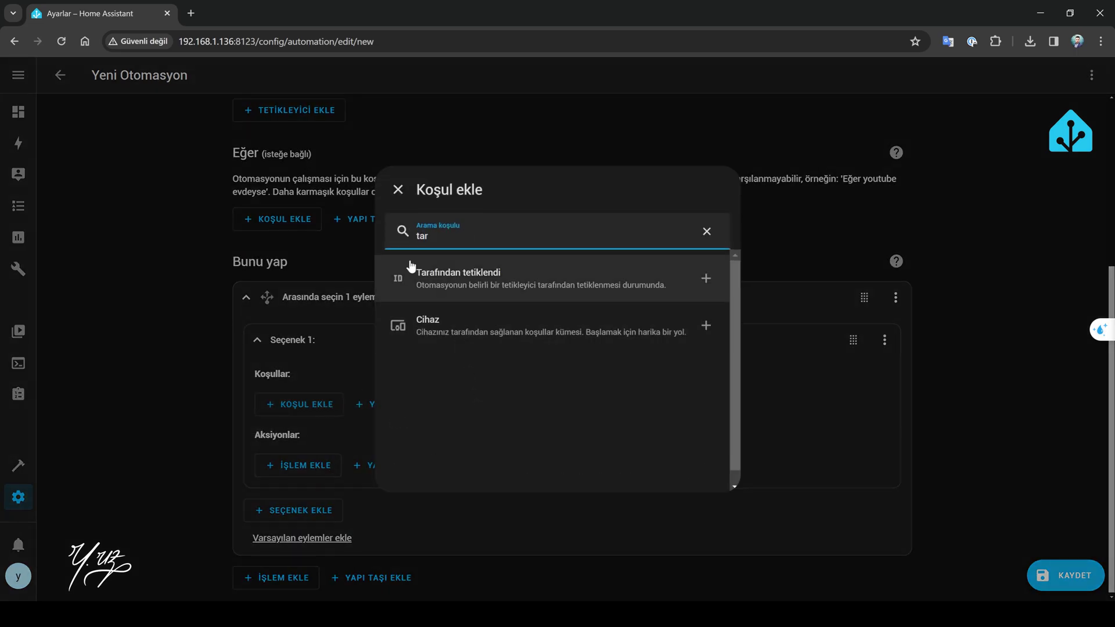
click(476, 278)
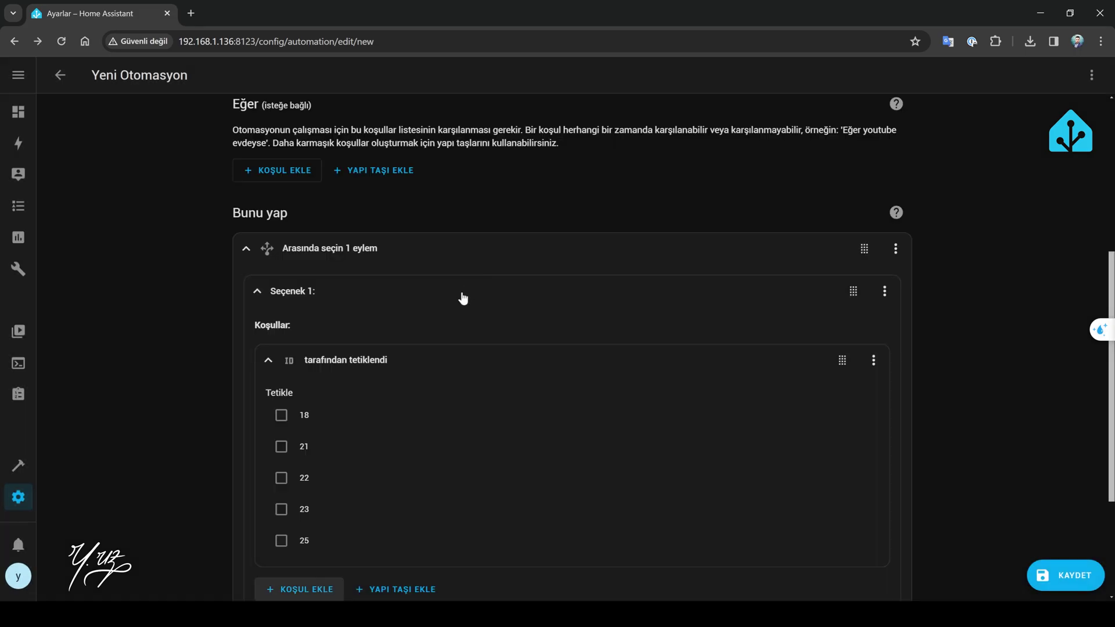
click(281, 415)
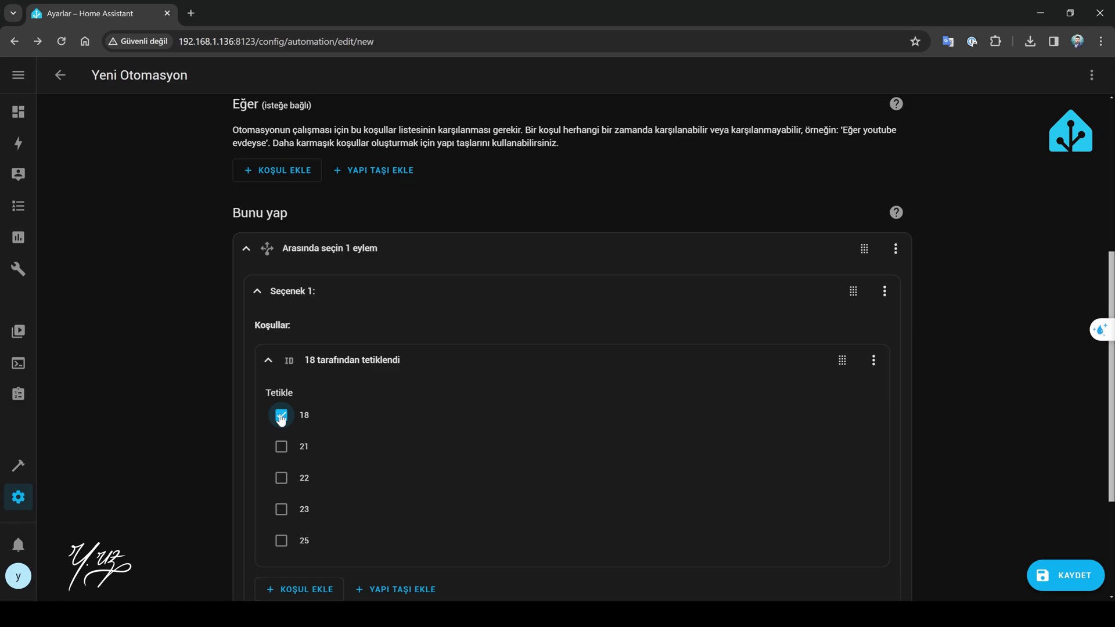
click(266, 360)
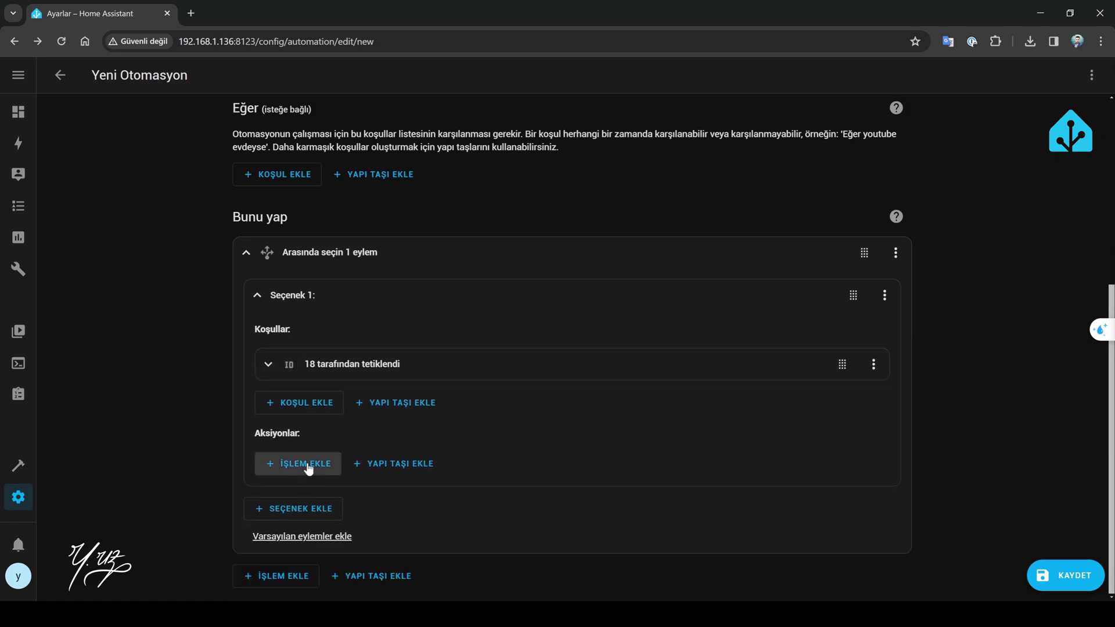
- Add the İklimlendirme action "Hedef sıcaklığı ayarla" to Seçenek 1, targeting the Basit Termostat entity
click(308, 464)
click(494, 373)
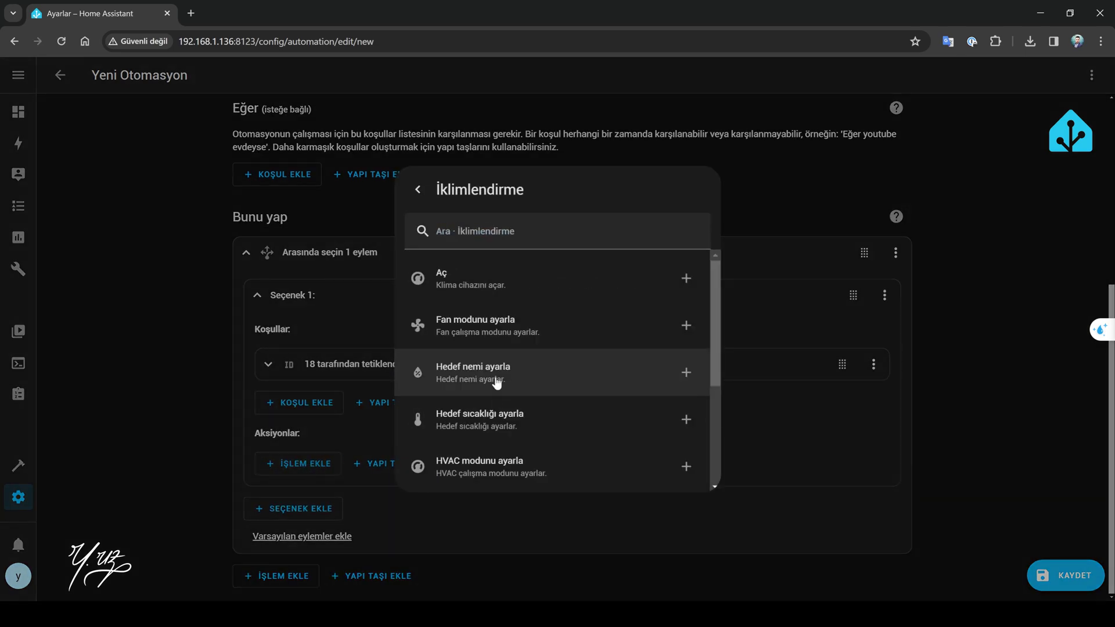
click(472, 423)
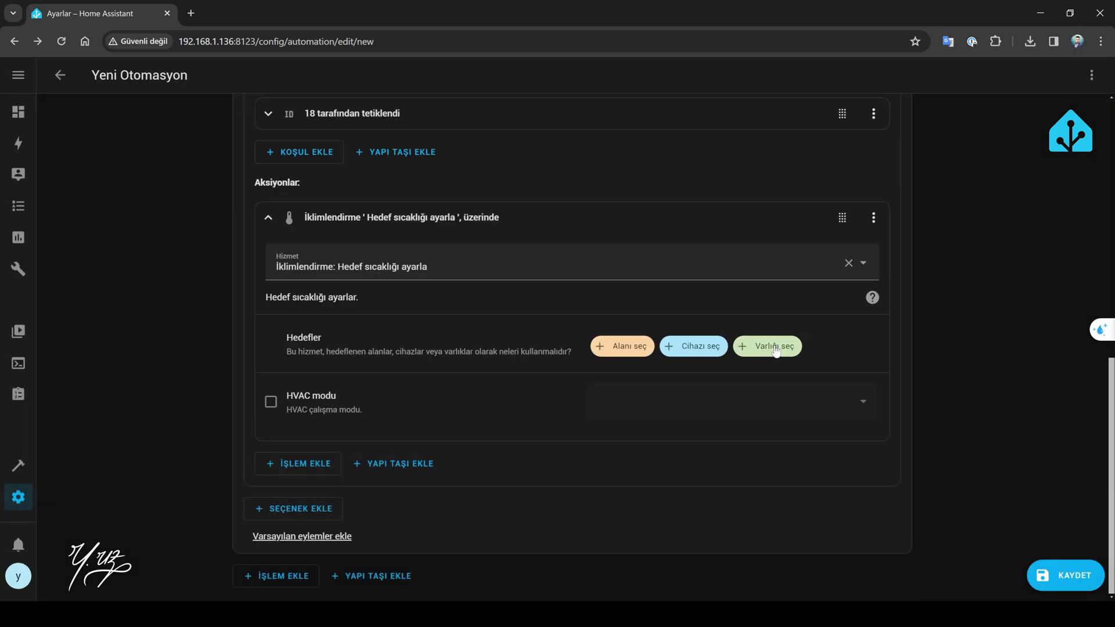
click(775, 345)
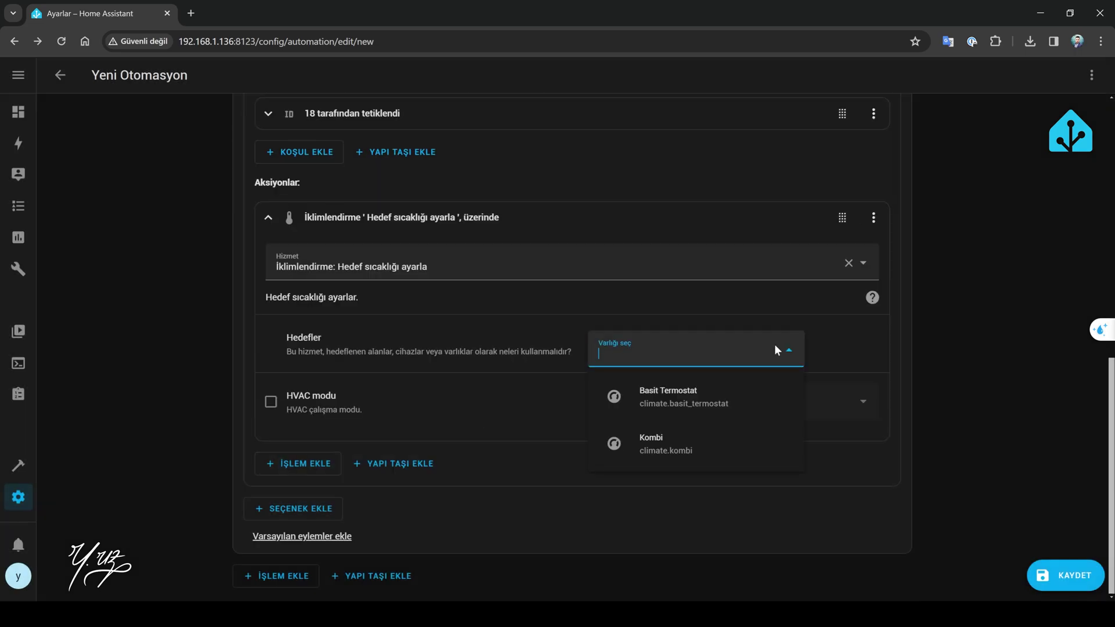
click(682, 397)
- Enable Sıcaklık in the Basit Termostat action and set the target temperature to 18
click(271, 428)
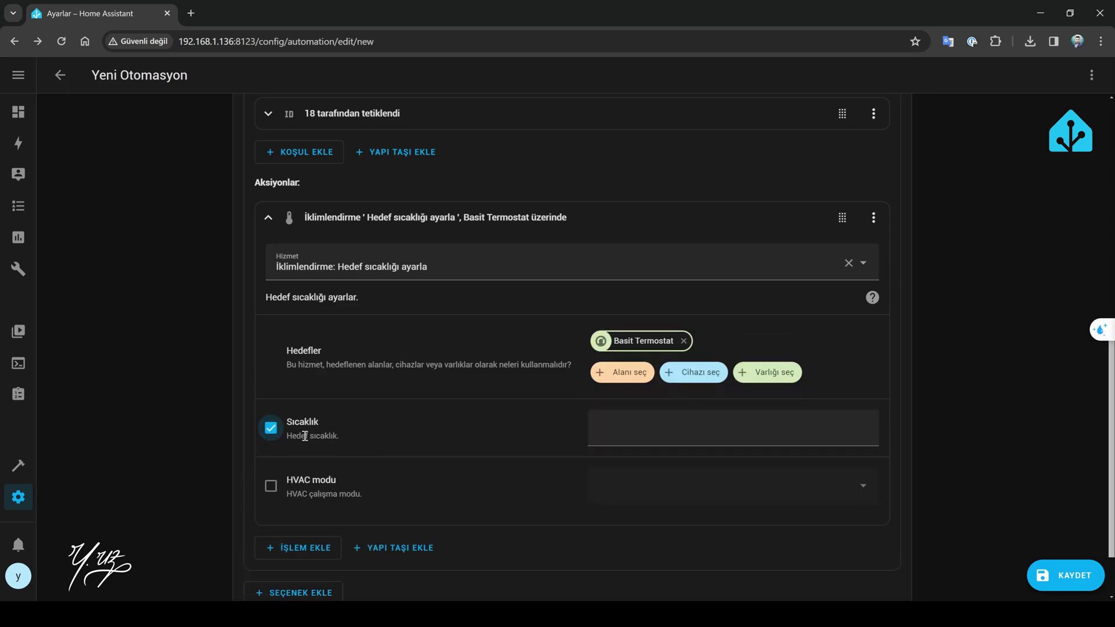
click(609, 428)
text(18)
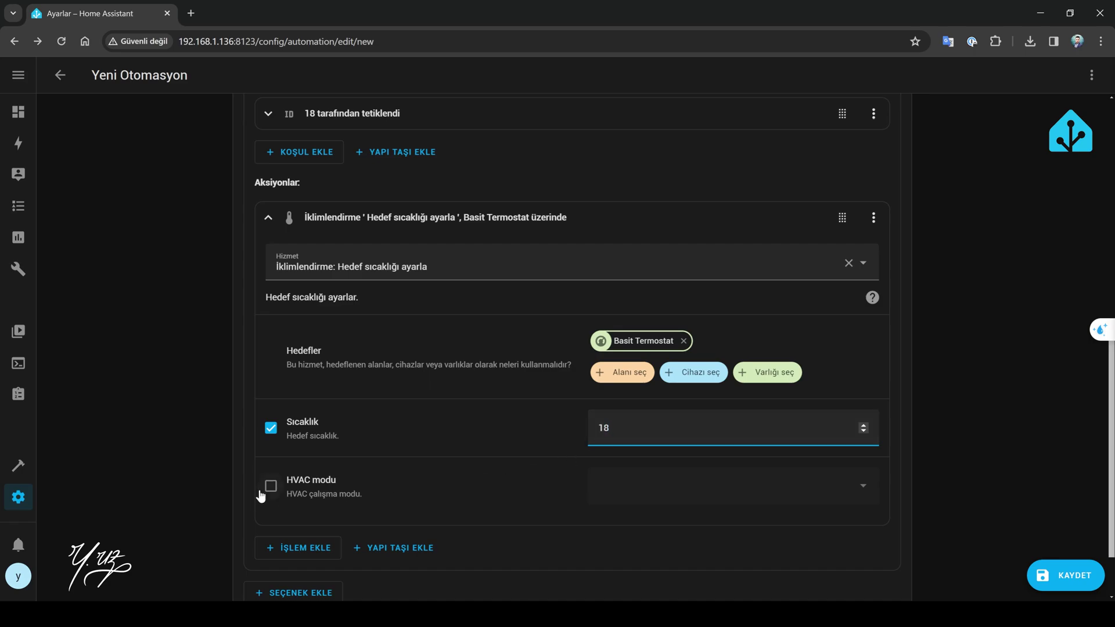
- Enable HVAC modu in Seçenek 1's Basit Termostat action, set it to Isıtma, and collapse the action
click(262, 492)
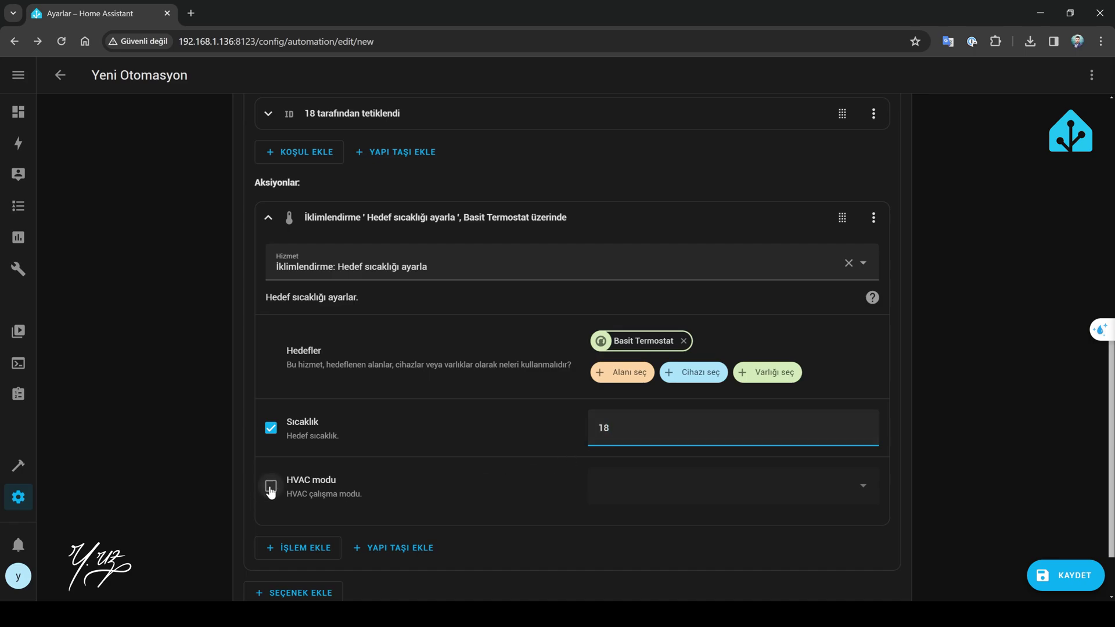
click(662, 489)
click(638, 450)
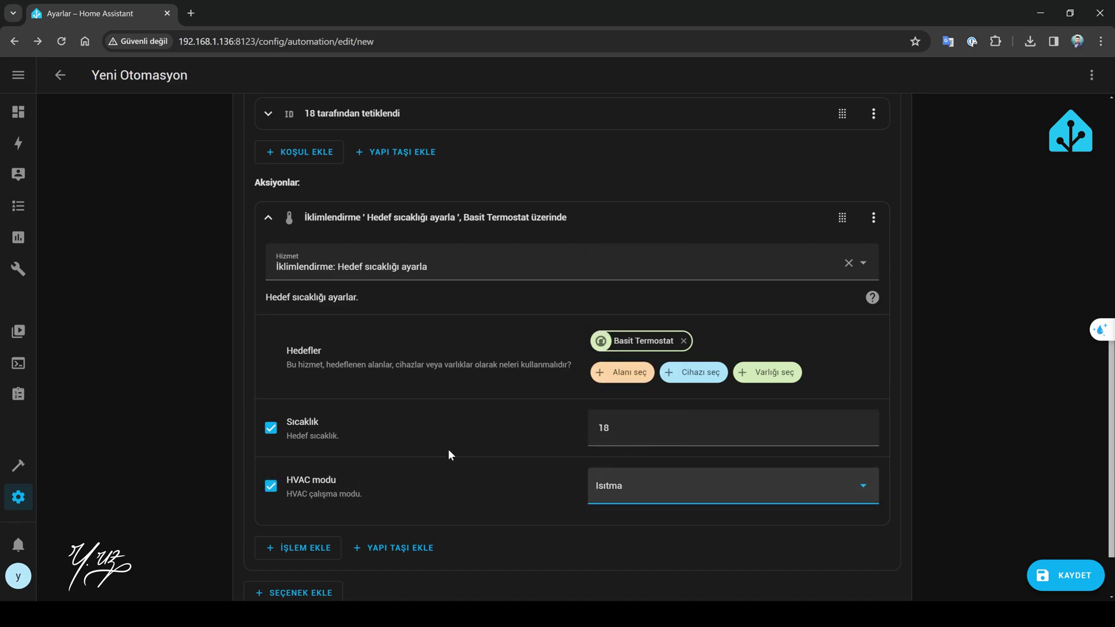
click(268, 218)
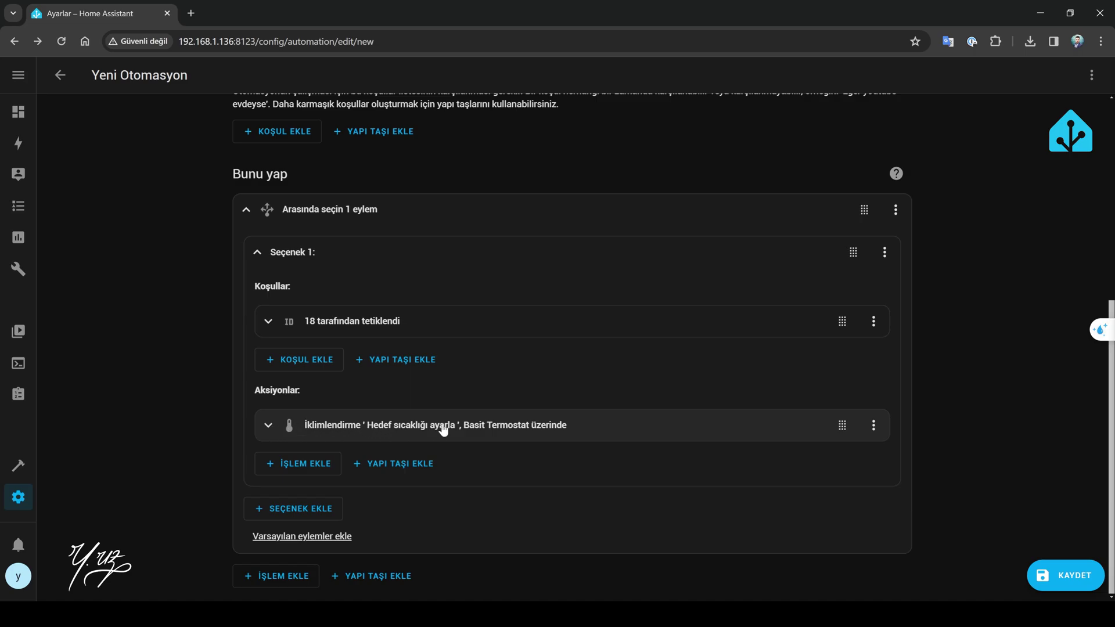
- Add the İklimlendirme action "HVAC modunu ayarla" to Seçenek 1, targeting the Basit Termostat entity
click(305, 464)
click(510, 374)
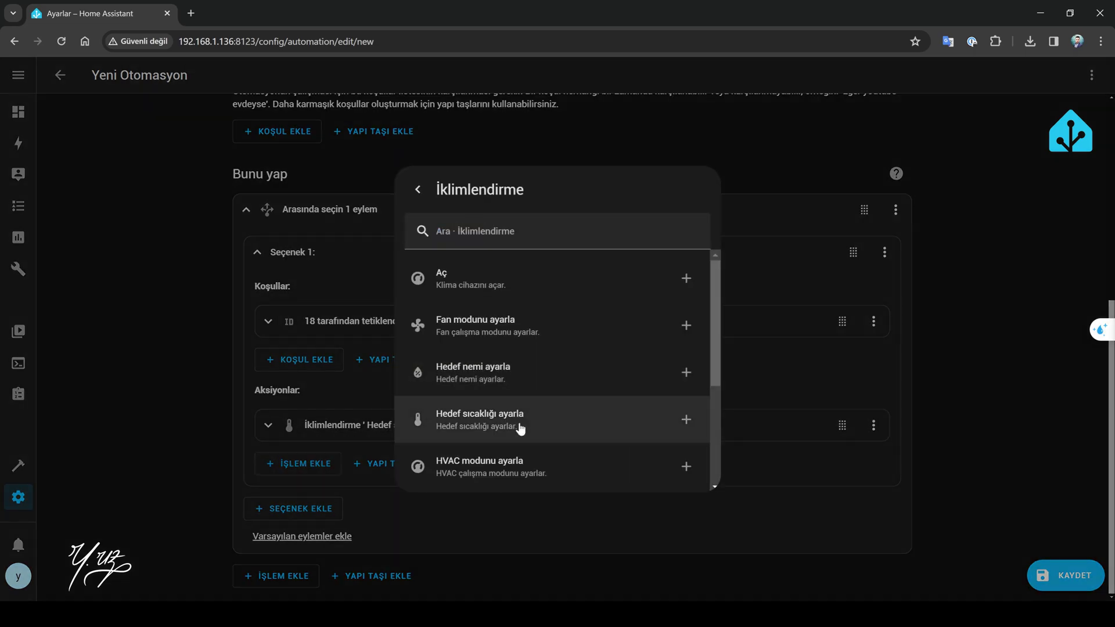
scroll(521, 429, down, 1)
click(479, 407)
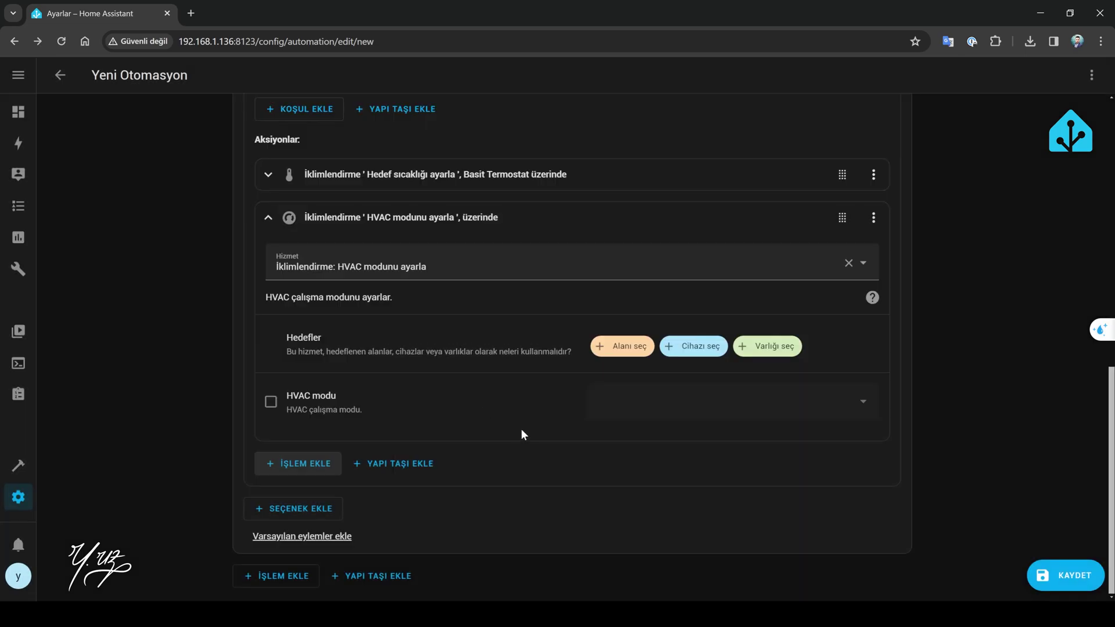
click(772, 347)
click(674, 395)
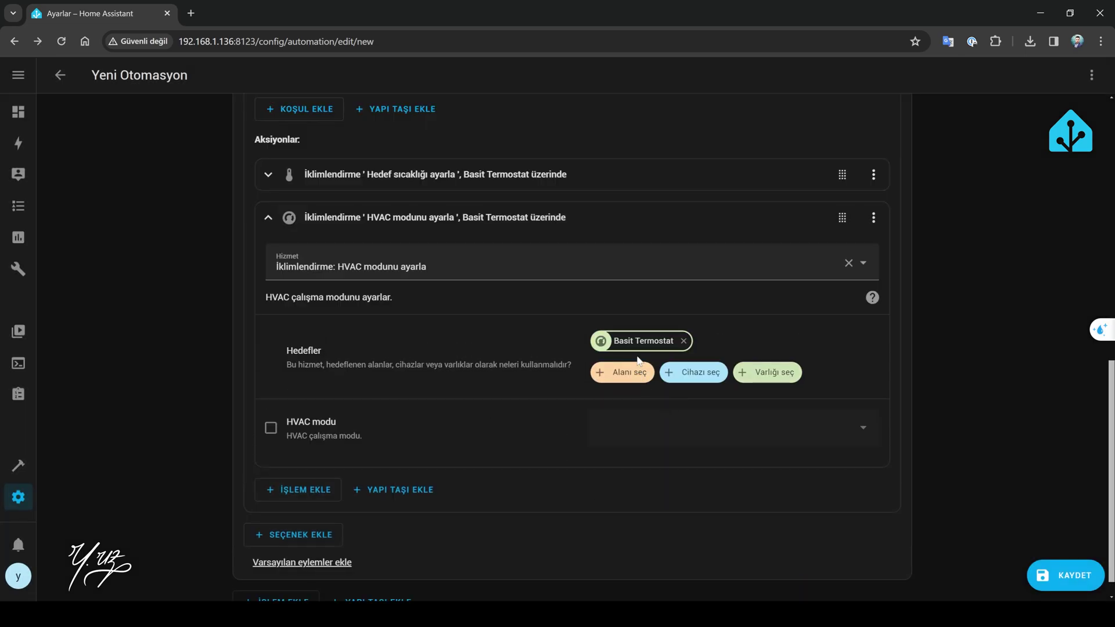
- Enable HVAC modu in the "HVAC modunu ayarla" action, set it to Kapalı, and collapse the action
click(270, 428)
click(662, 428)
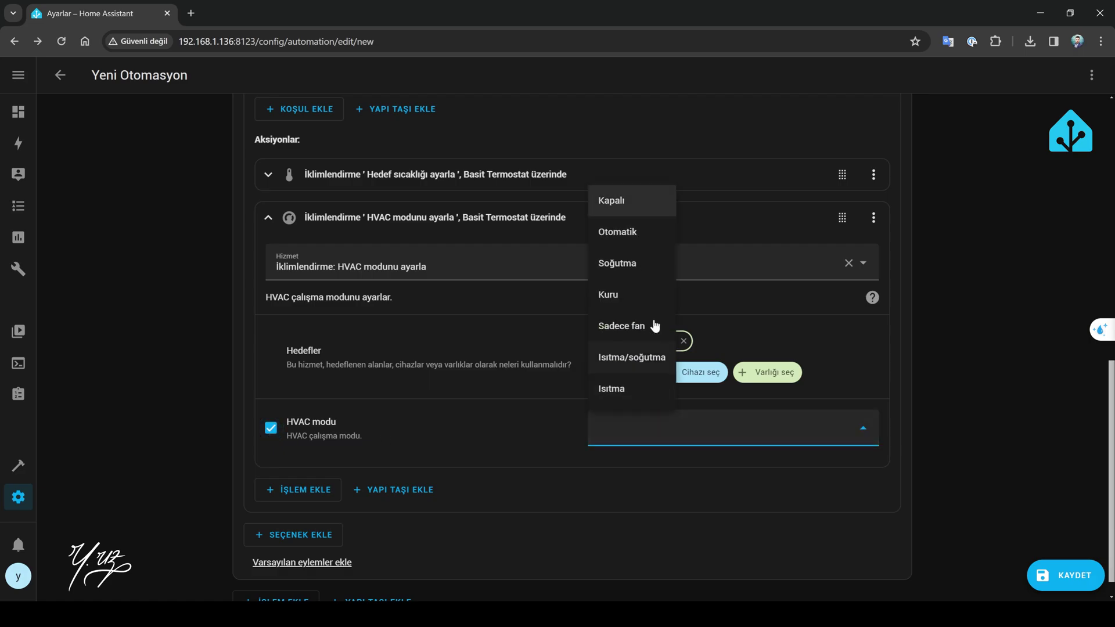
click(629, 204)
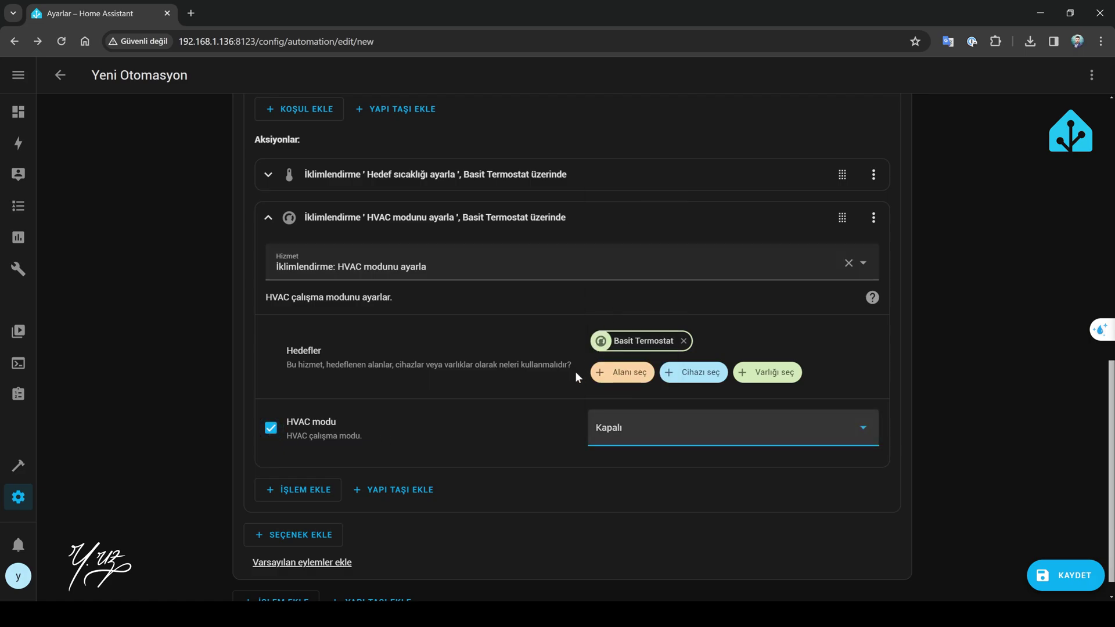
click(268, 217)
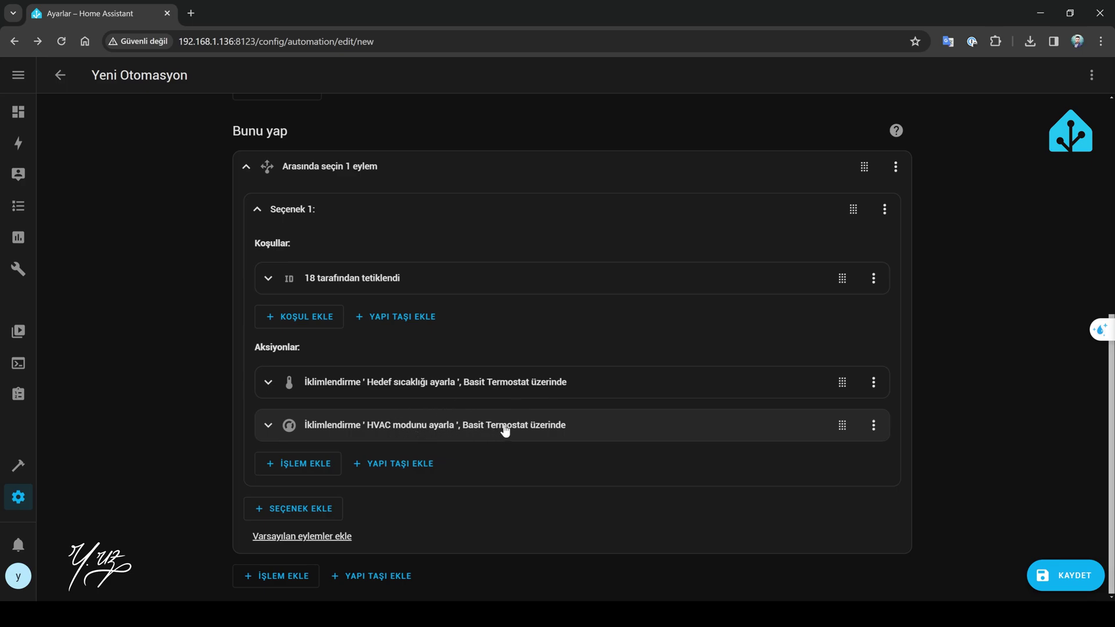
- Delete the "HVAC modunu ayarla" action from Seçenek 1
click(874, 425)
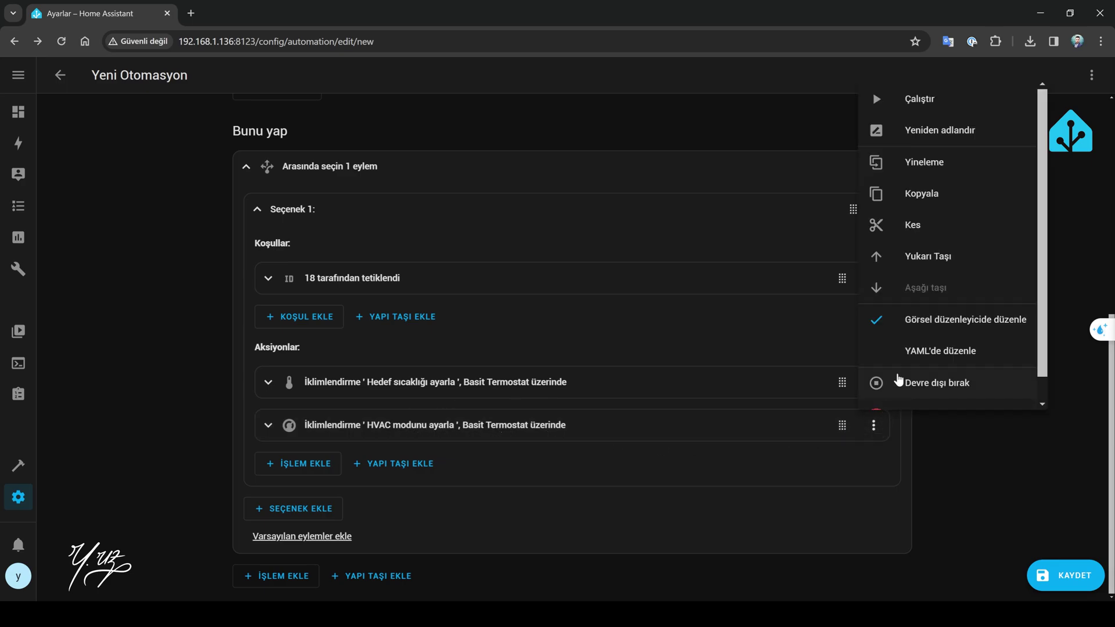
scroll(906, 388, down, 1)
click(909, 393)
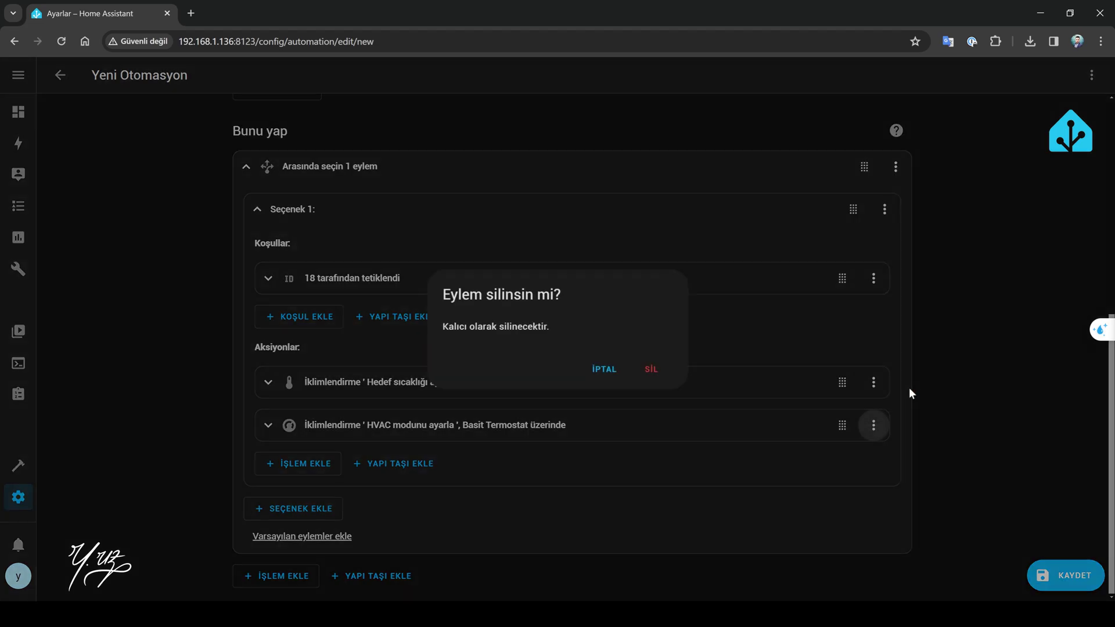
click(654, 376)
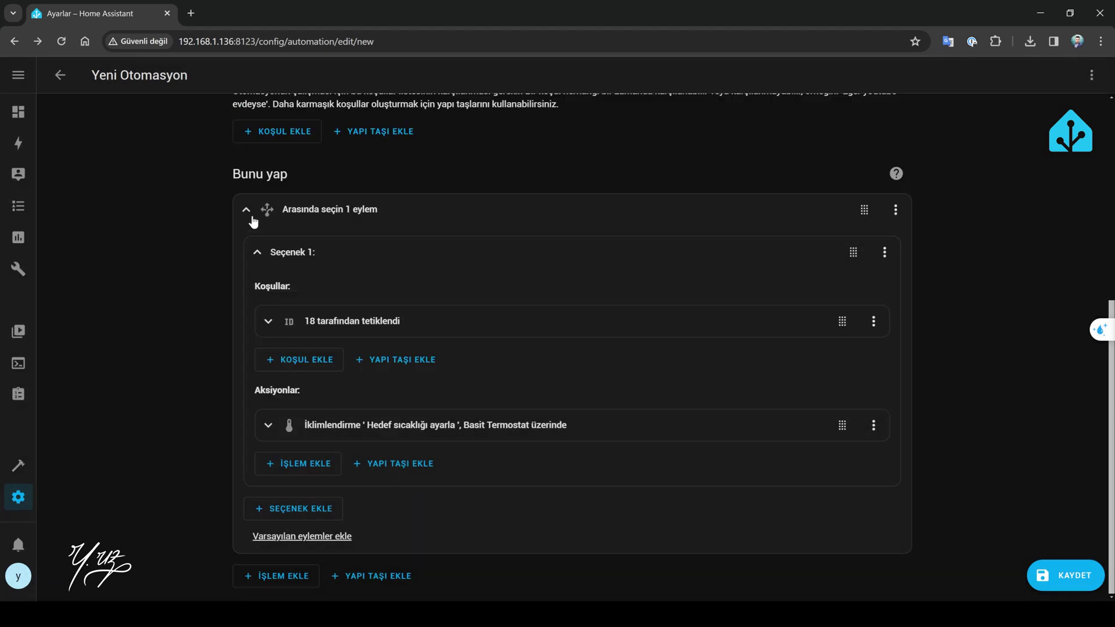
- Collapse Seçenek 1 and add Seçenek 2 with a "Tarafından tetiklendi" condition matching trigger 21
click(257, 254)
click(322, 511)
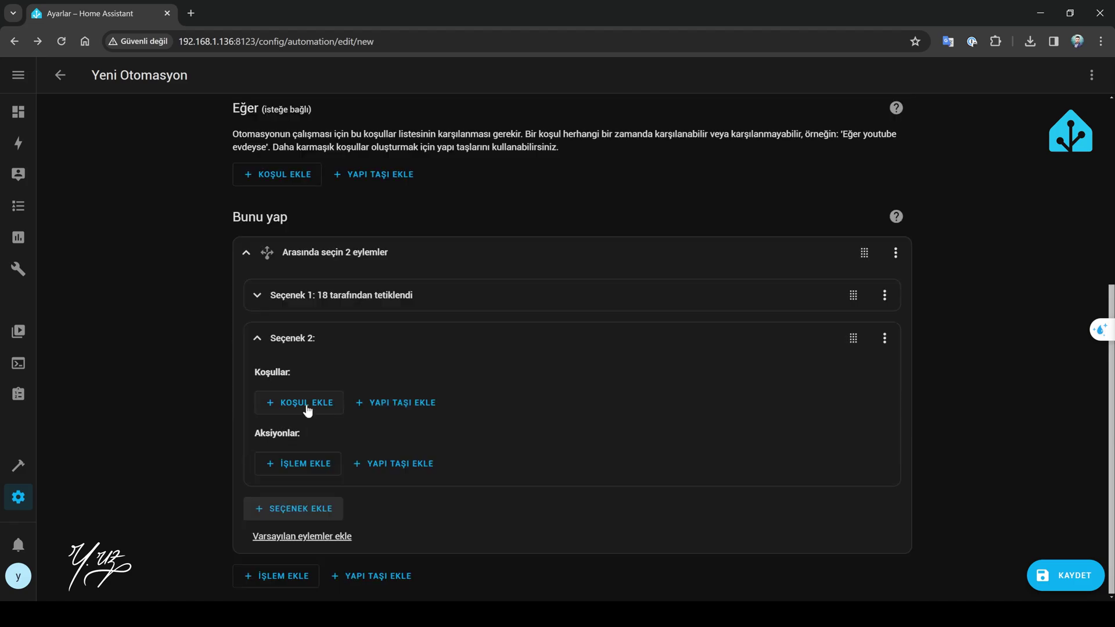
click(306, 405)
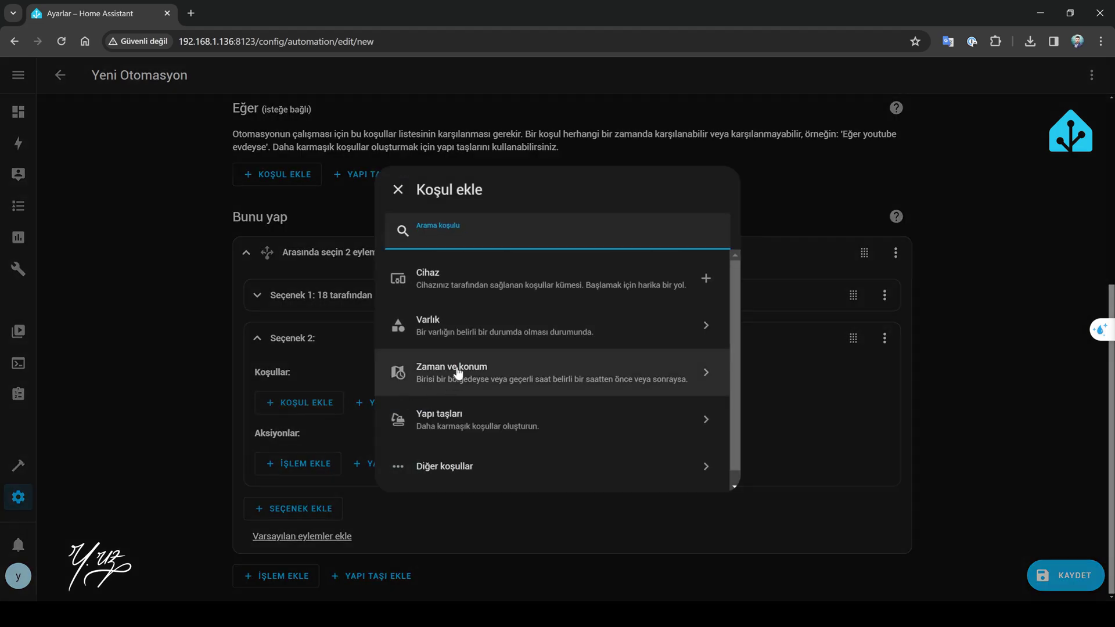
text(tar)
click(466, 279)
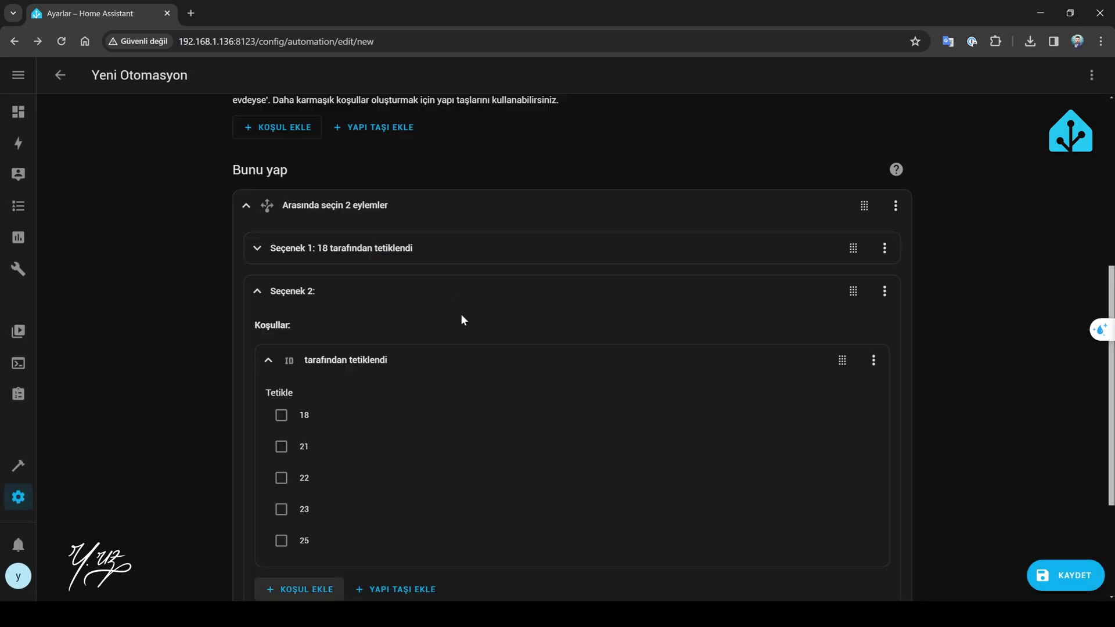
click(282, 448)
click(268, 360)
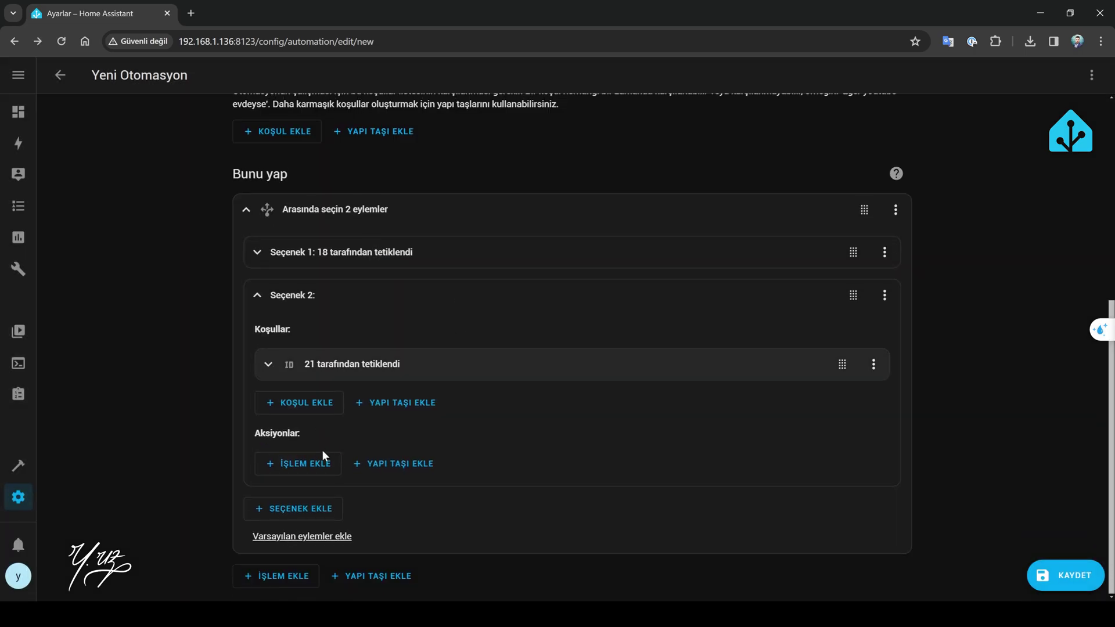
- Add the İklimlendirme action "Hedef sıcaklığı ayarla" to Seçenek 2, targeting the Basit Termostat entity
click(313, 465)
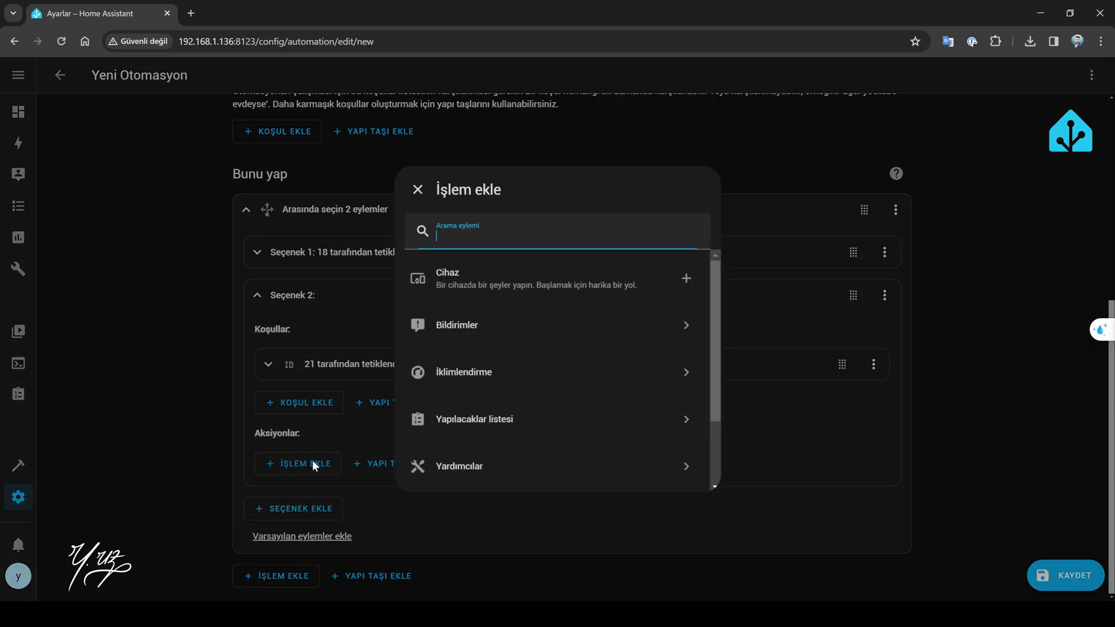
click(481, 381)
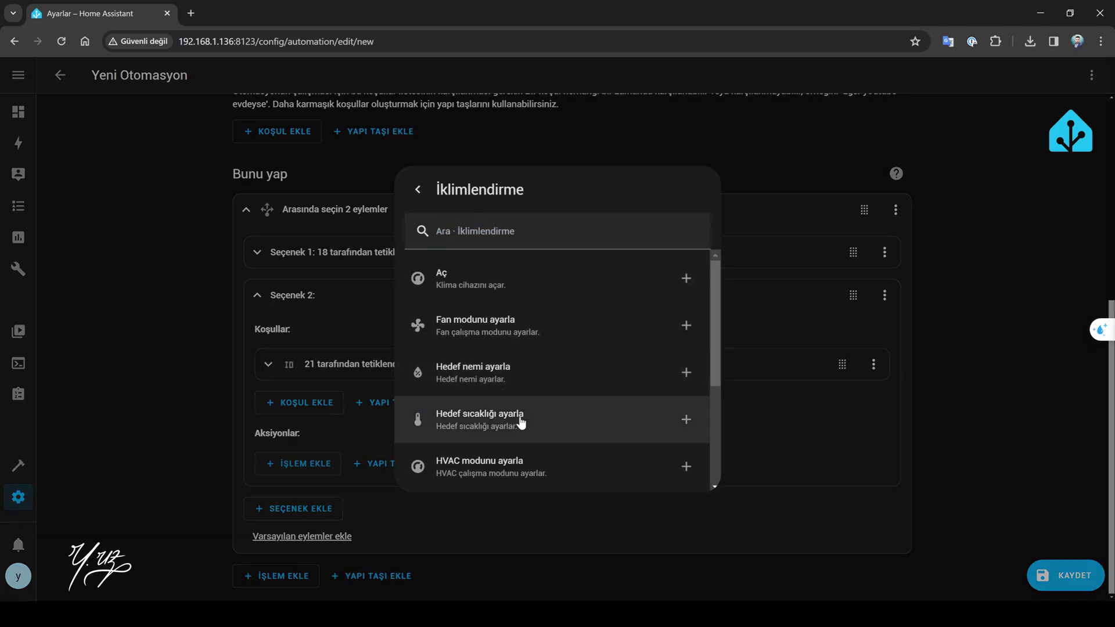
click(501, 424)
click(740, 352)
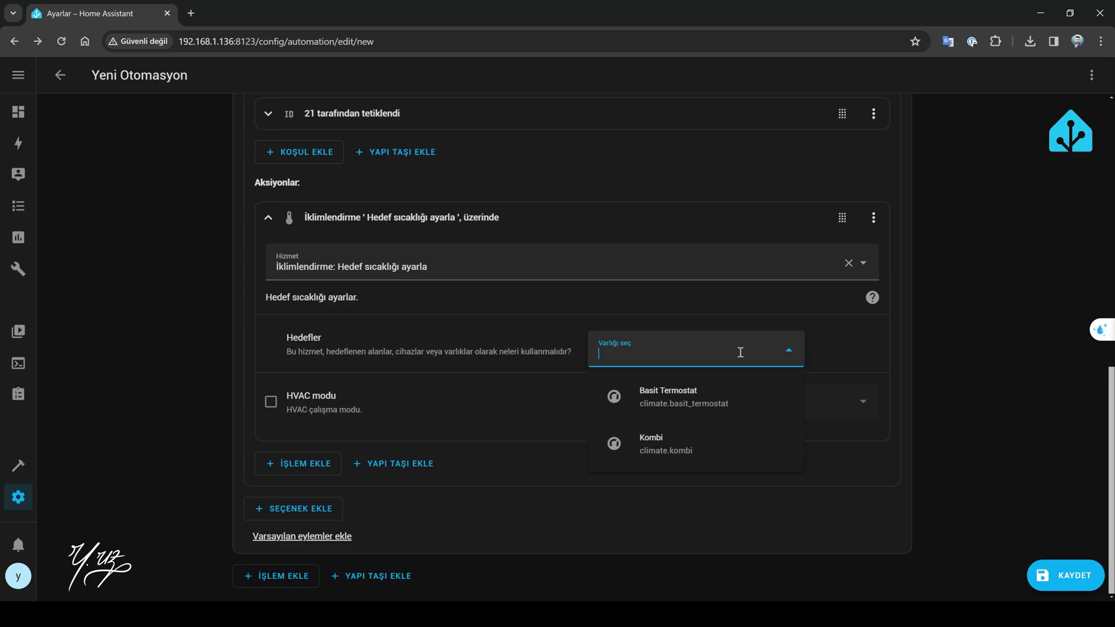
click(692, 401)
- Set Sıcaklık to 21 and HVAC modu to Isıtma in Seçenek 2's Basit Termostat action, and collapse it
click(271, 429)
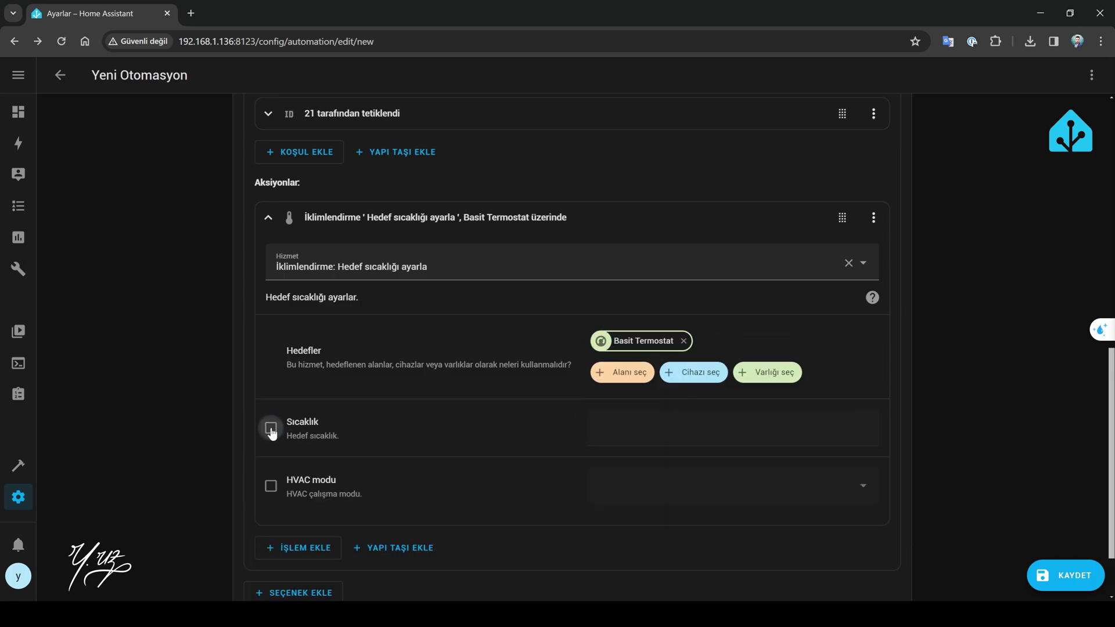
click(619, 438)
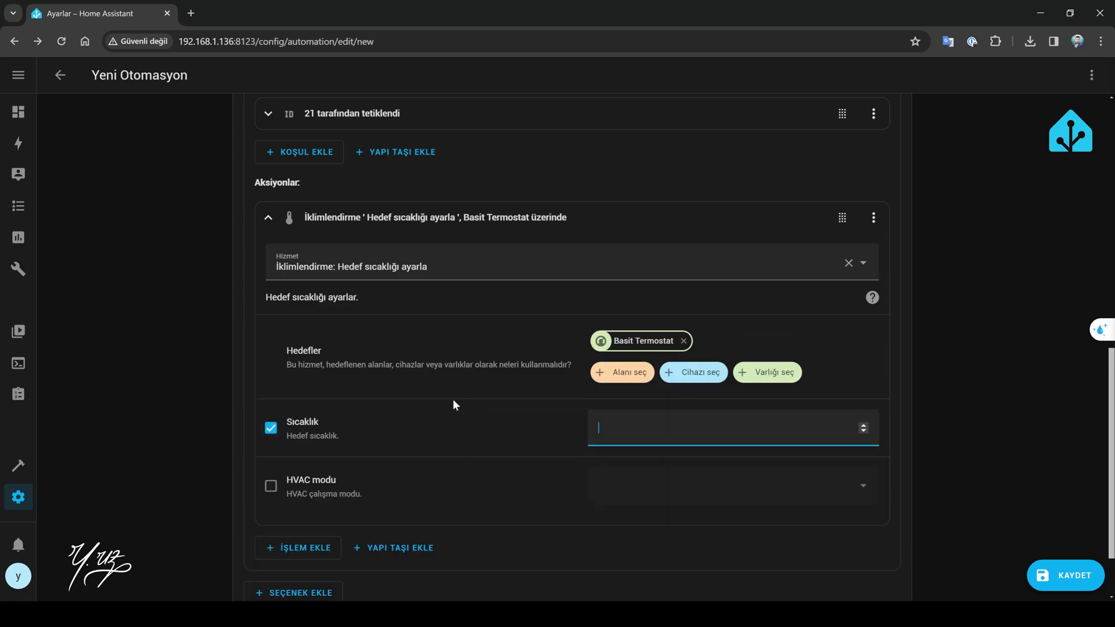
text(21)
click(271, 486)
click(595, 488)
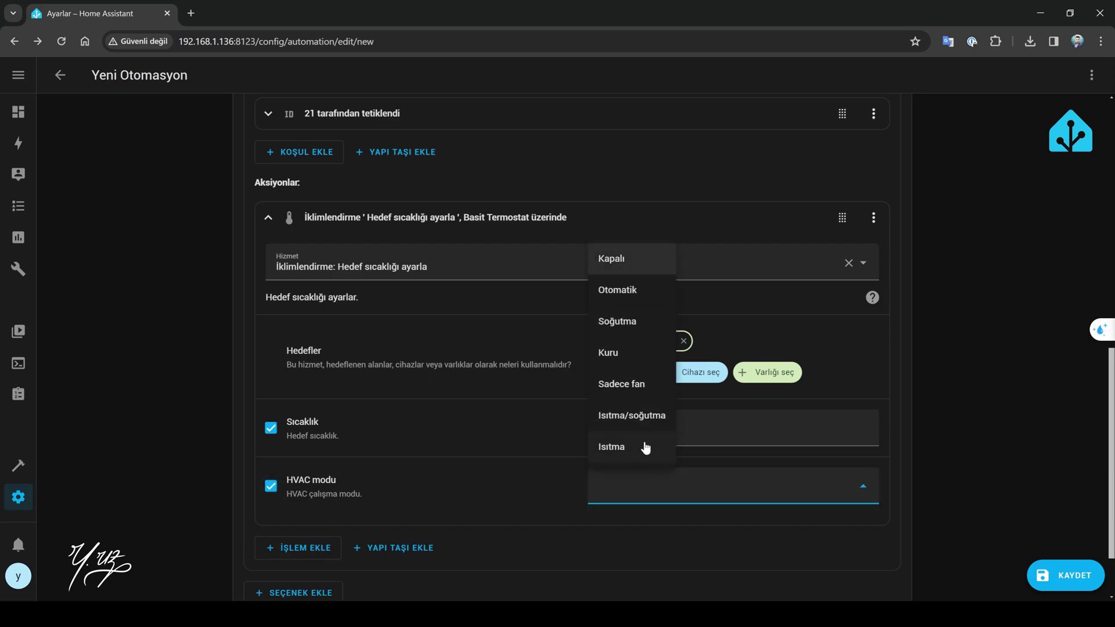
click(644, 447)
click(268, 217)
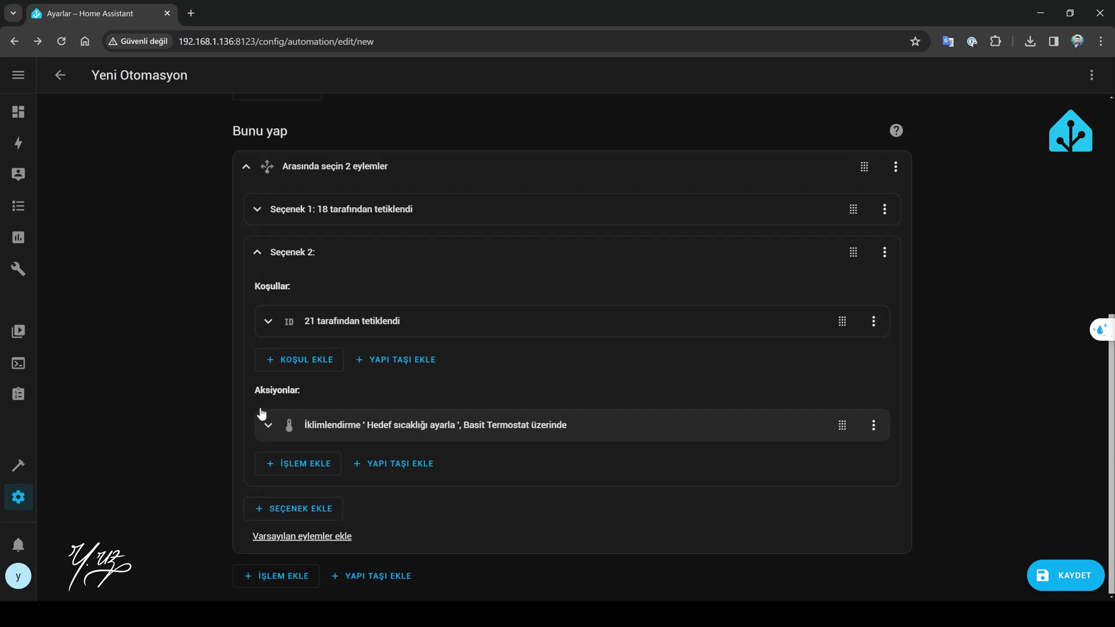
- Collapse Seçenek 2 and add Seçenek 3 with a "Tarafından tetiklendi" condition matching trigger 22
click(260, 254)
click(323, 509)
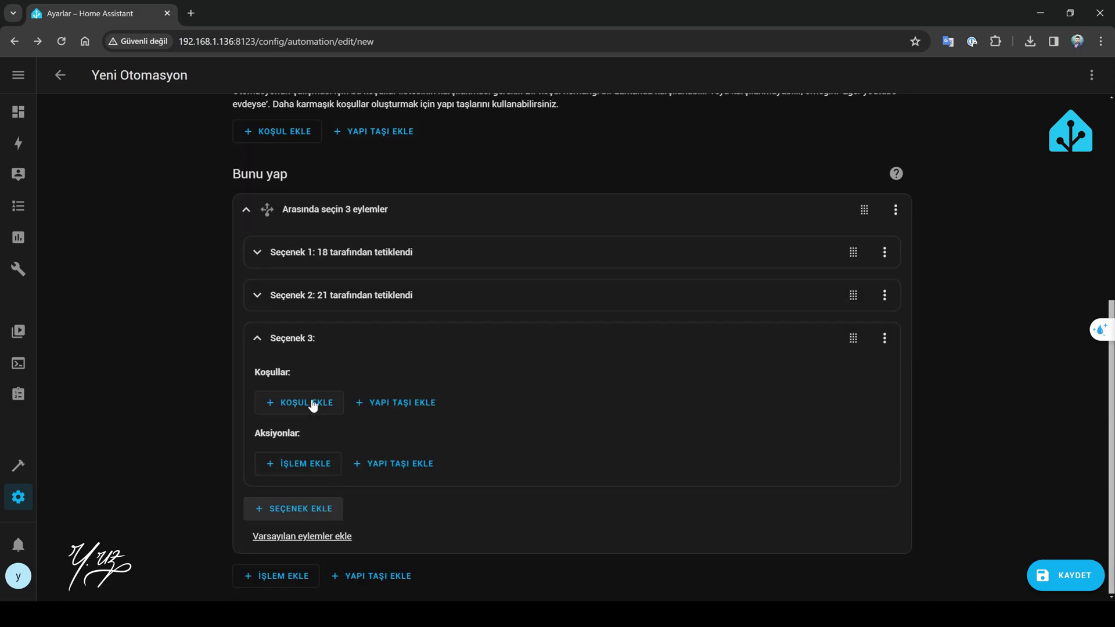
click(311, 402)
click(281, 478)
- Add a "Hedef sıcaklığı ayarla" action for Basit Termostat to Seçenek 3, with Sıcaklık 22 and HVAC modu Isıtma
click(511, 425)
click(270, 486)
click(731, 485)
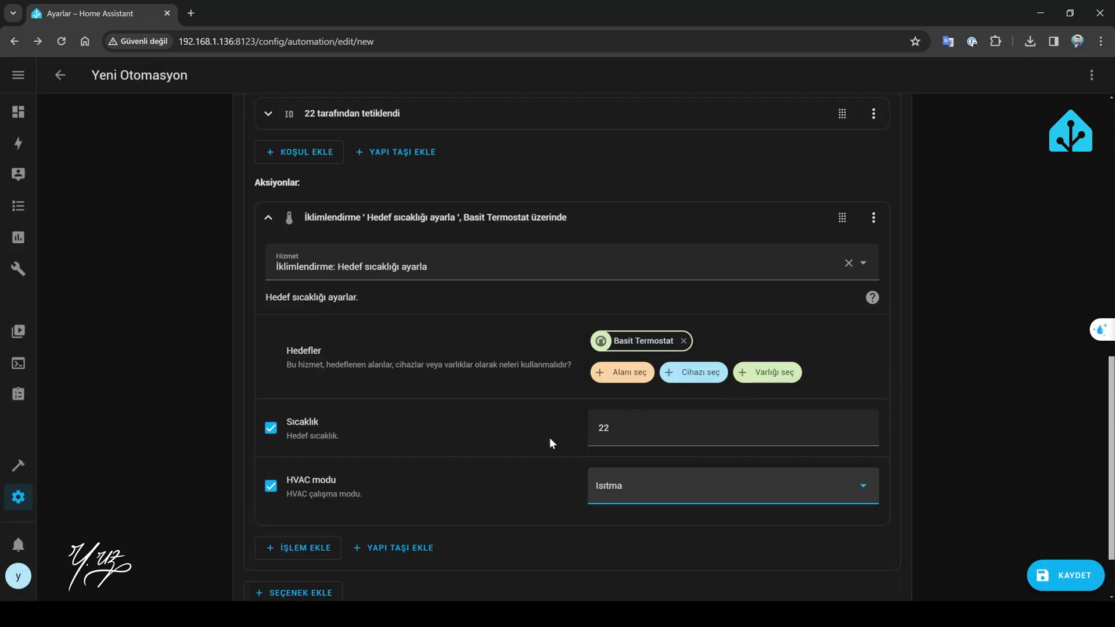
click(268, 217)
- Add Seçenek 4 with a "Tarafından tetiklendi" condition matching trigger 23, and collapse the condition
click(298, 508)
click(300, 465)
click(451, 441)
click(281, 509)
click(269, 356)
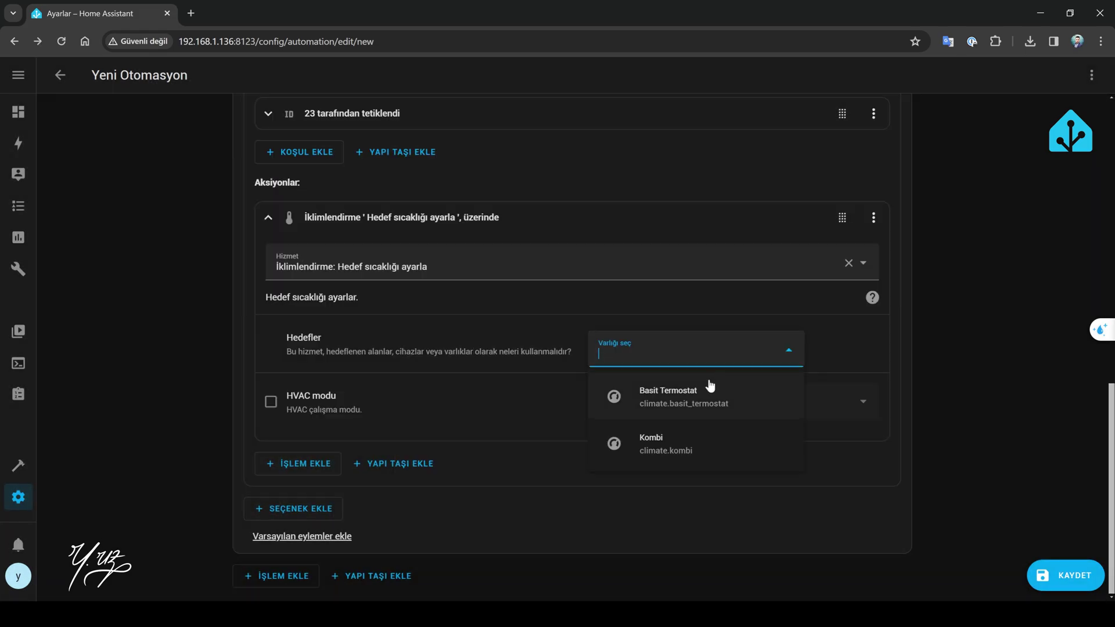
- Target Basit Termostat in Seçenek 4's "Hedef sıcaklığı ayarla" action and enable its Sıcaklık and HVAC modu settings
click(709, 385)
click(269, 423)
click(268, 485)
click(267, 219)
- Add Seçenek 5 with a "Tarafından tetiklendi" condition matching trigger 25
click(311, 511)
click(300, 402)
text(ta)
click(514, 328)
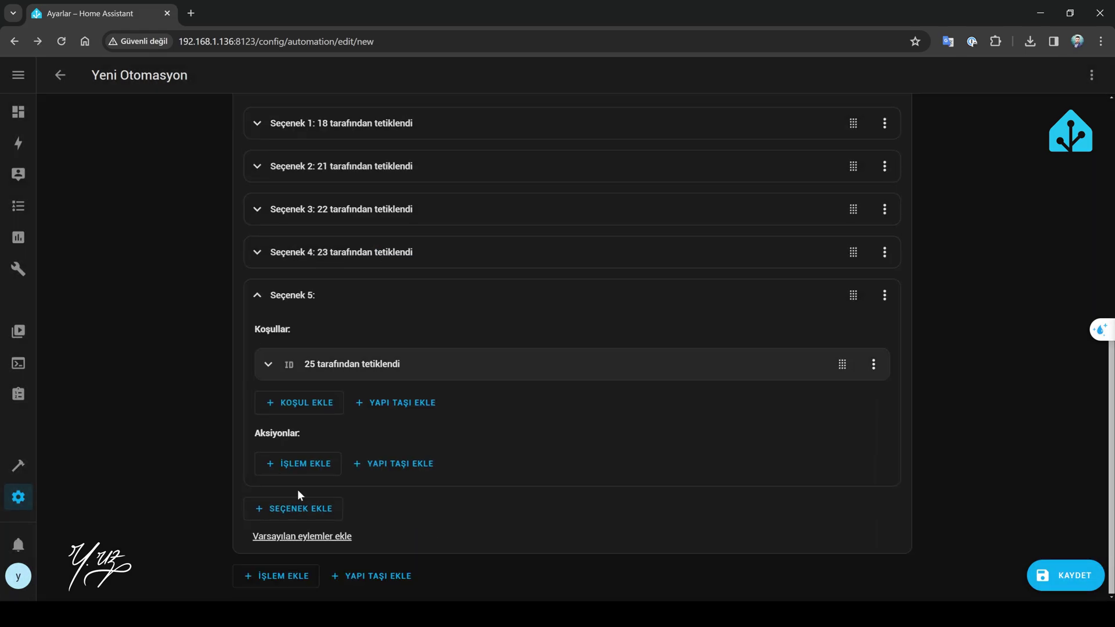
- Add a "Hedef sıcaklığı ayarla" action for Basit Termostat with temperature 25 to Seçenek 5, and save the automation
click(298, 463)
text(25)
click(271, 216)
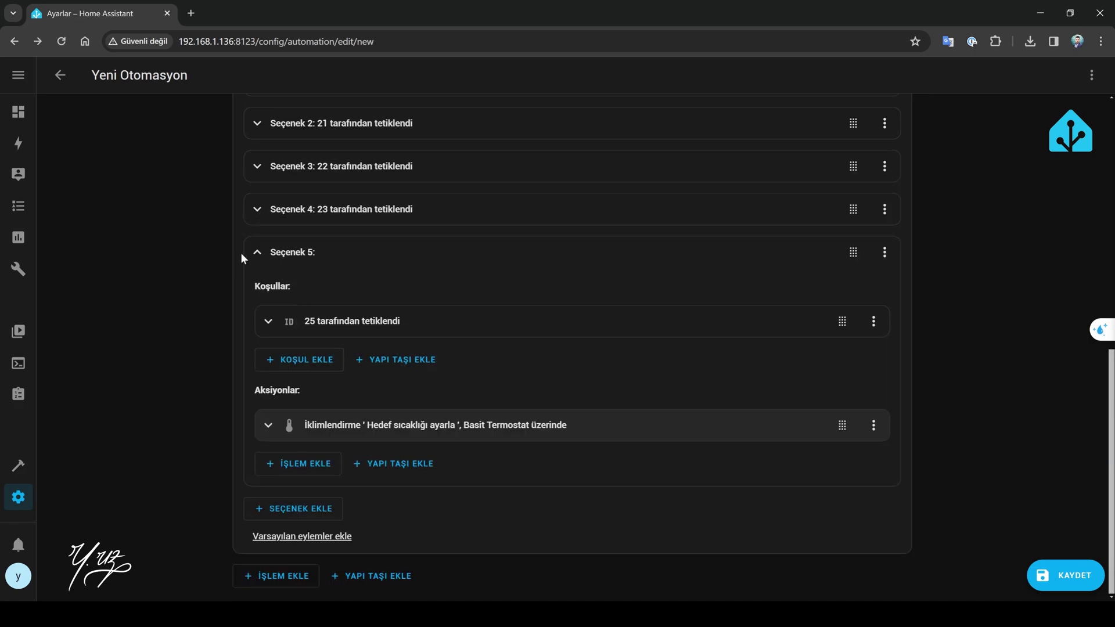
click(242, 252)
key(ctrl+s)
- Review the trigger ID and entity of the 25 derece trigger under Ne zaman
scroll(482, 532, up, 8)
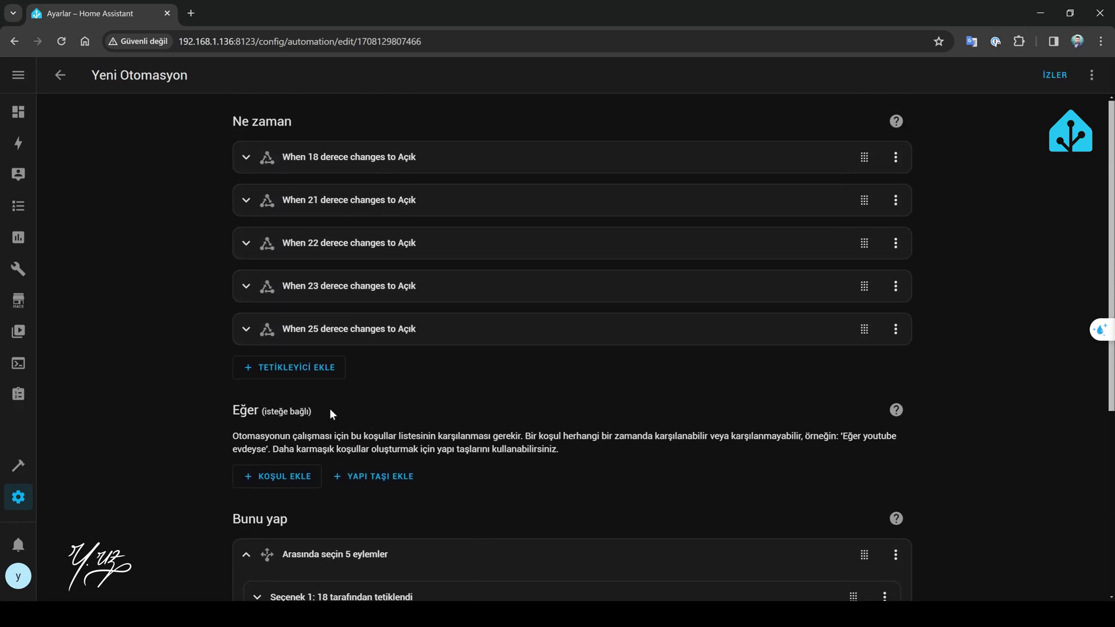
click(280, 337)
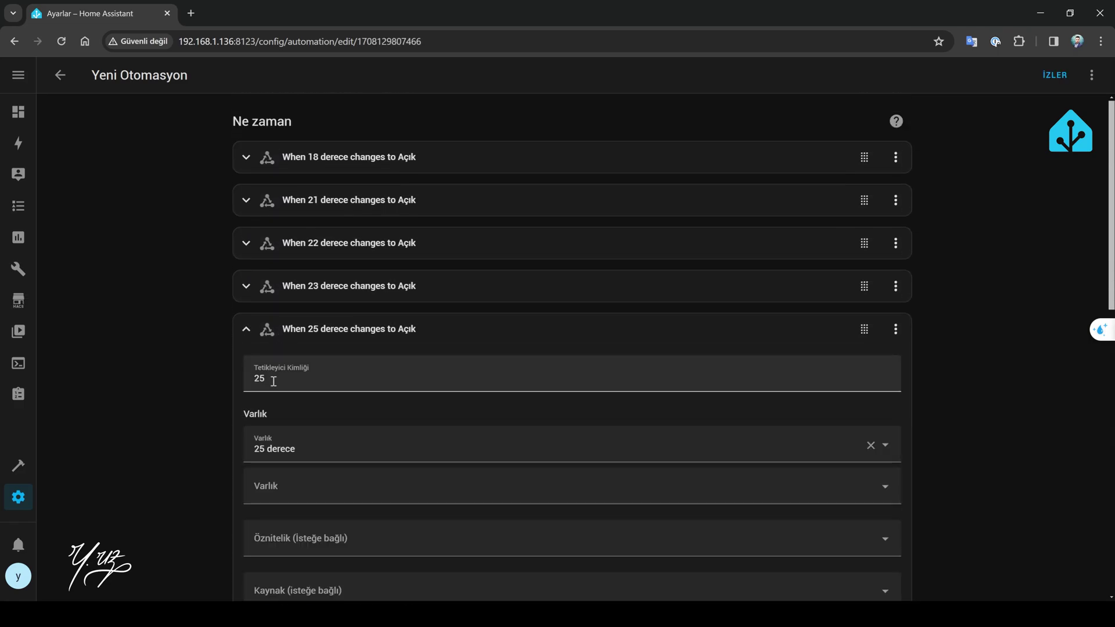
click(246, 329)
- Review Seçenek 1's trigger condition and the target, temperature and HVAC mode of its "Hedef sıcaklığı ayarla" action
scroll(218, 384, down, 5)
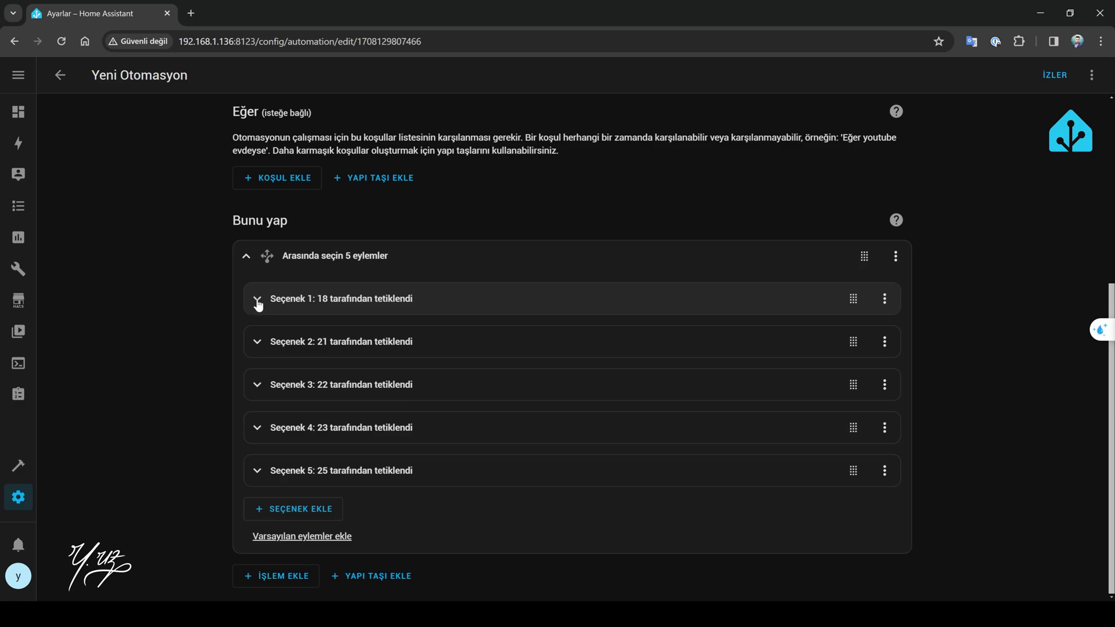
click(257, 299)
scroll(257, 299, down, 2)
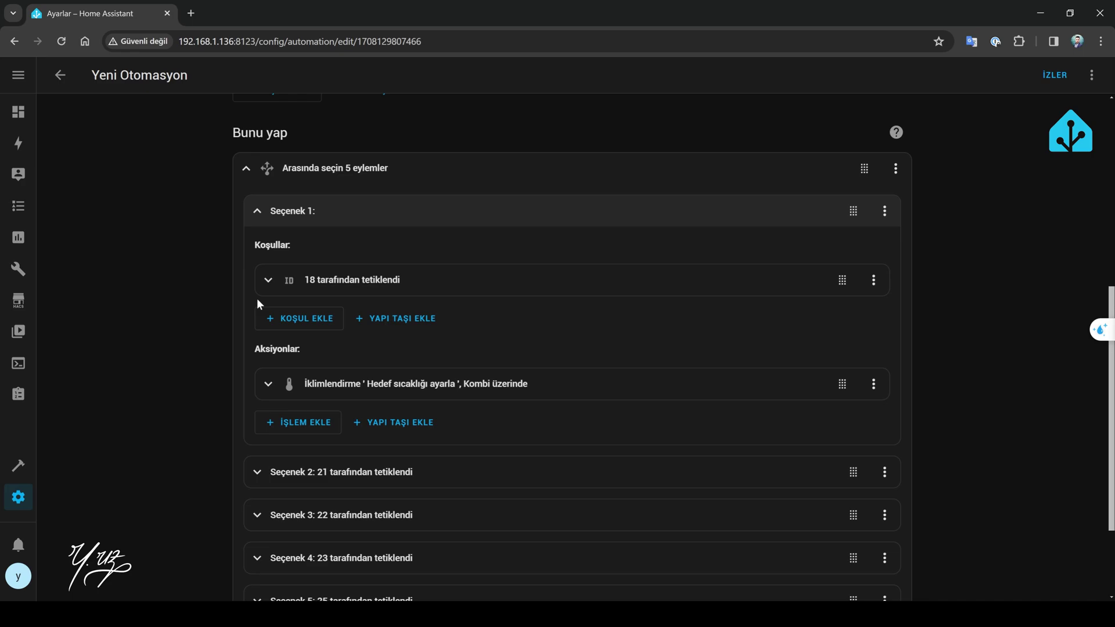
click(269, 386)
scroll(436, 446, down, 2)
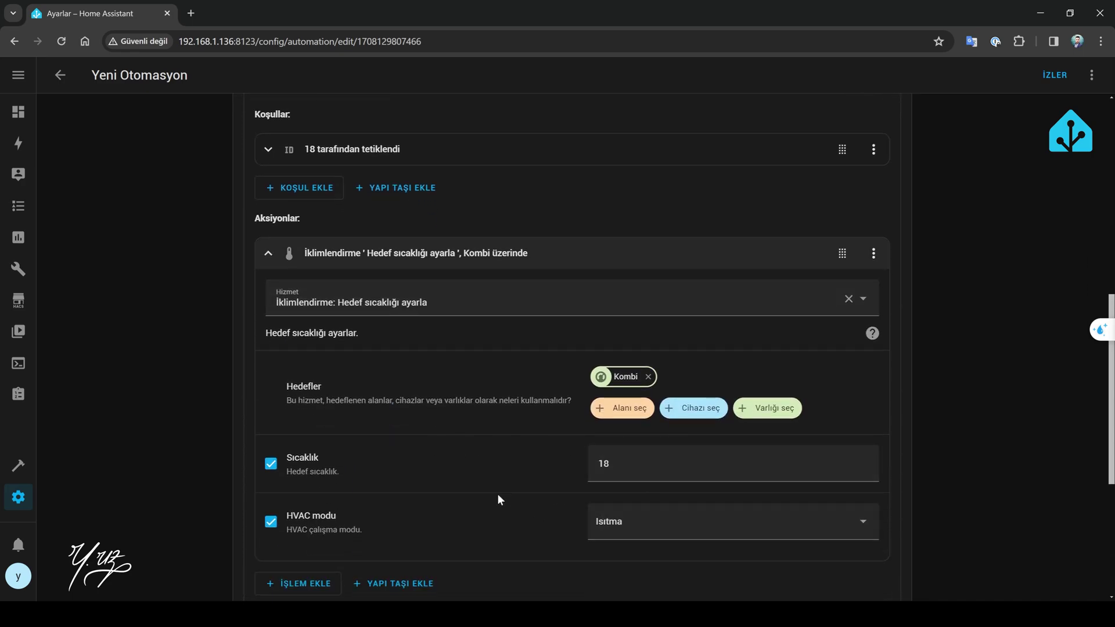
click(267, 253)
scroll(255, 336, up, 2)
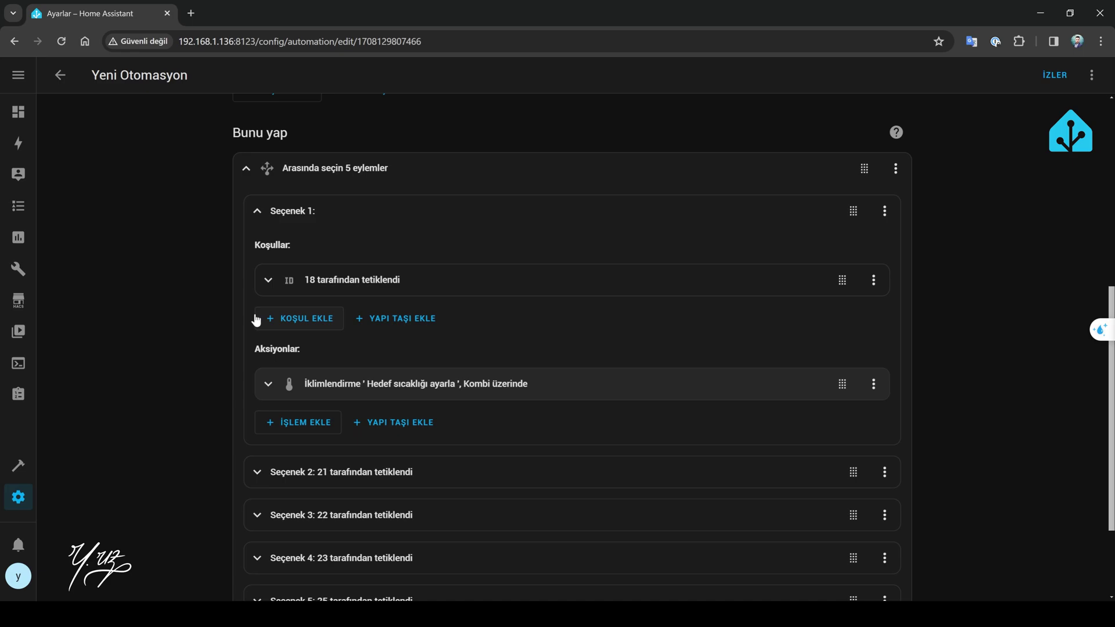
click(258, 224)
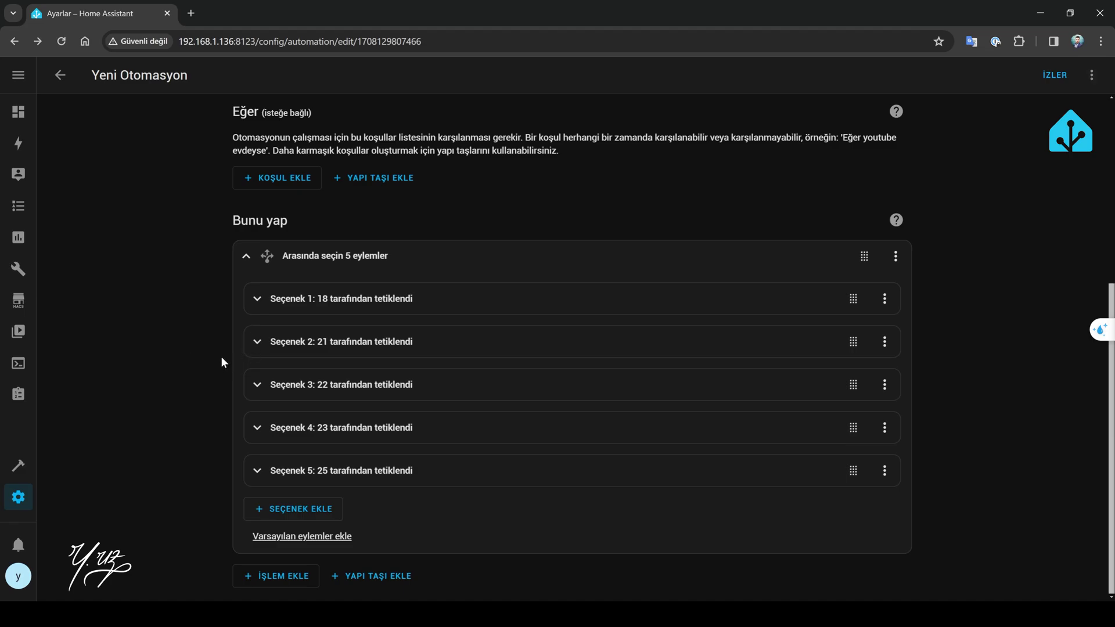
- Rename the automation to "Haftalık termostat programlama"
click(1090, 81)
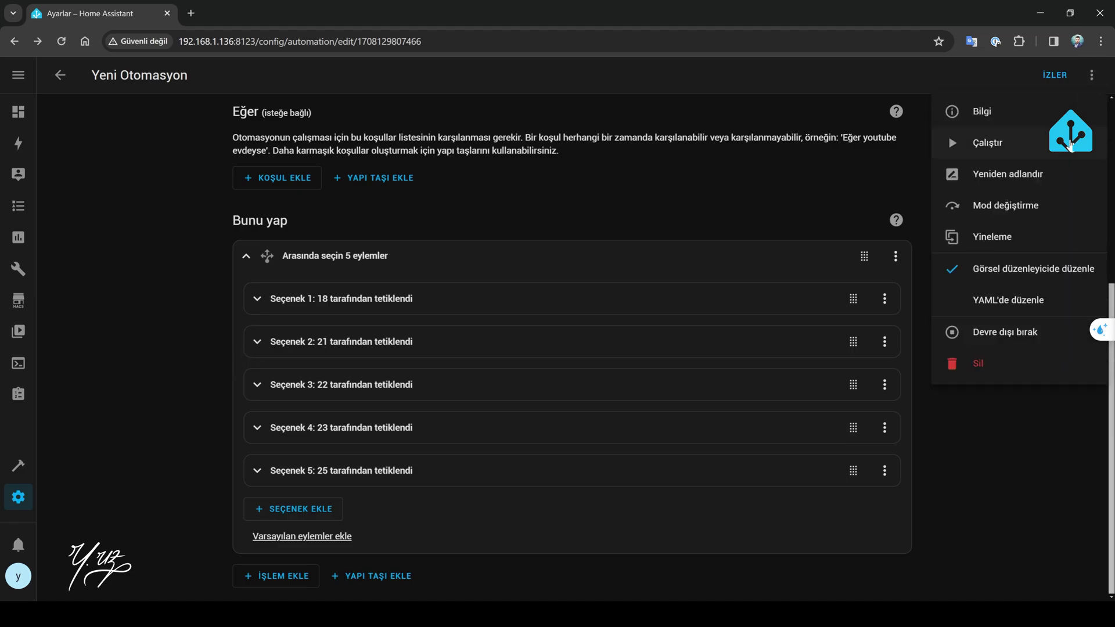
click(999, 172)
key(ctrl+a)
text(Haftalık termostat programlama)
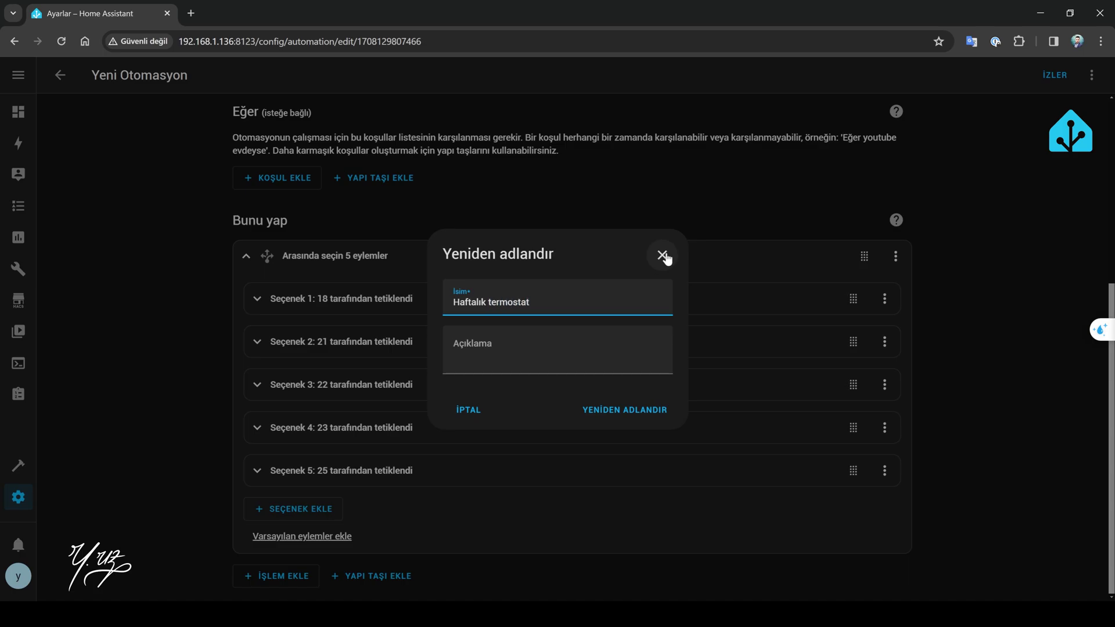
key(Return)
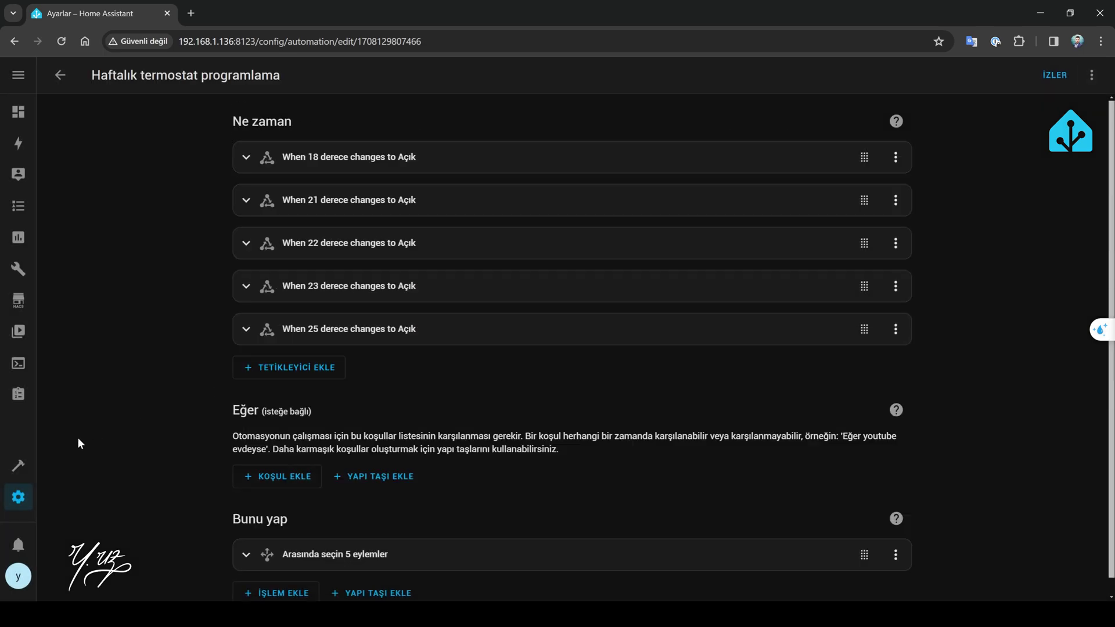
- Create a Geçiş helper named "Haftalık Termostat Programı" with a thermostat icon
click(18, 499)
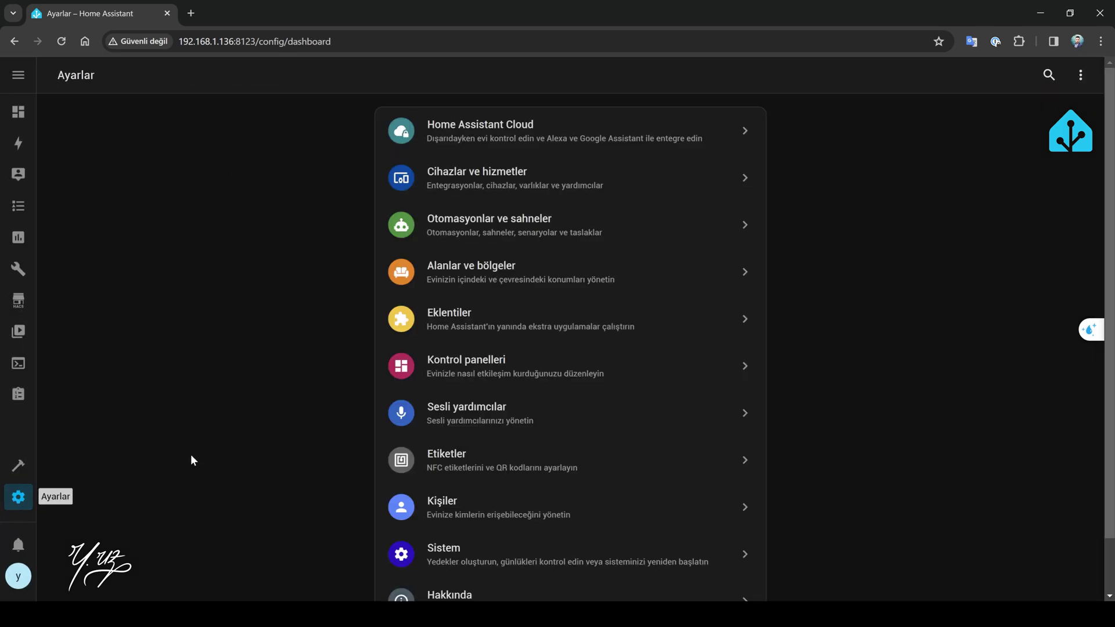
click(511, 177)
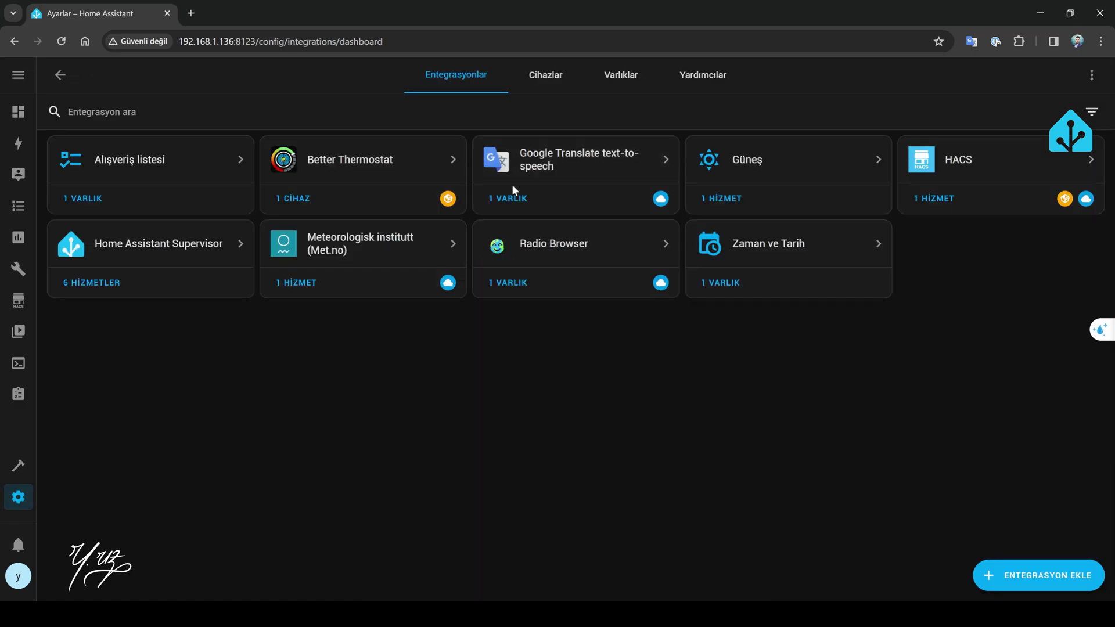
click(690, 85)
click(1003, 577)
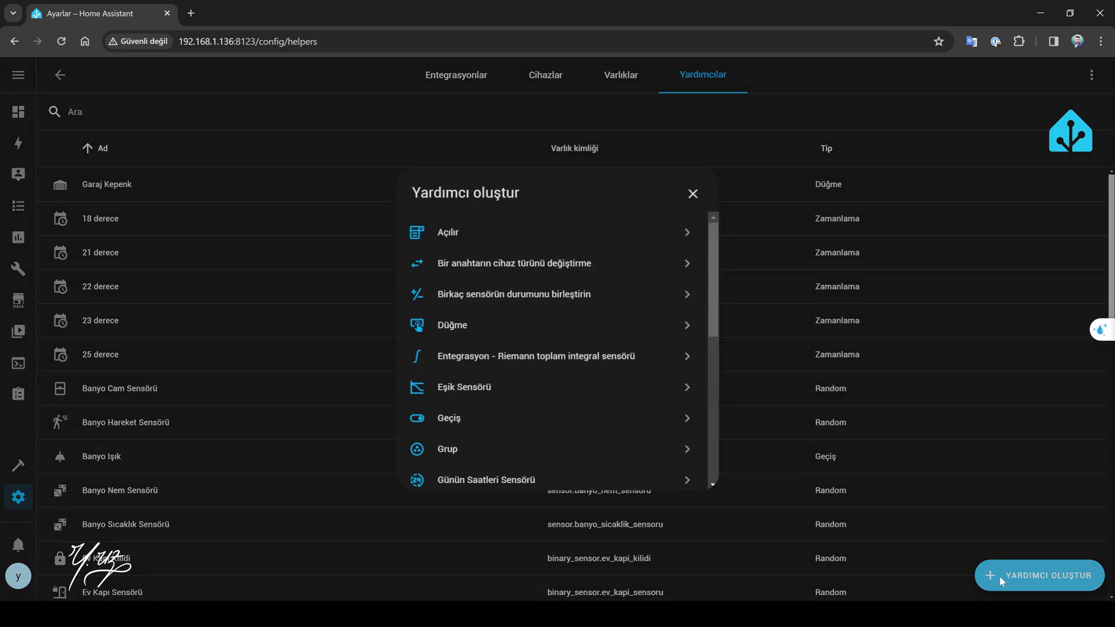
click(457, 427)
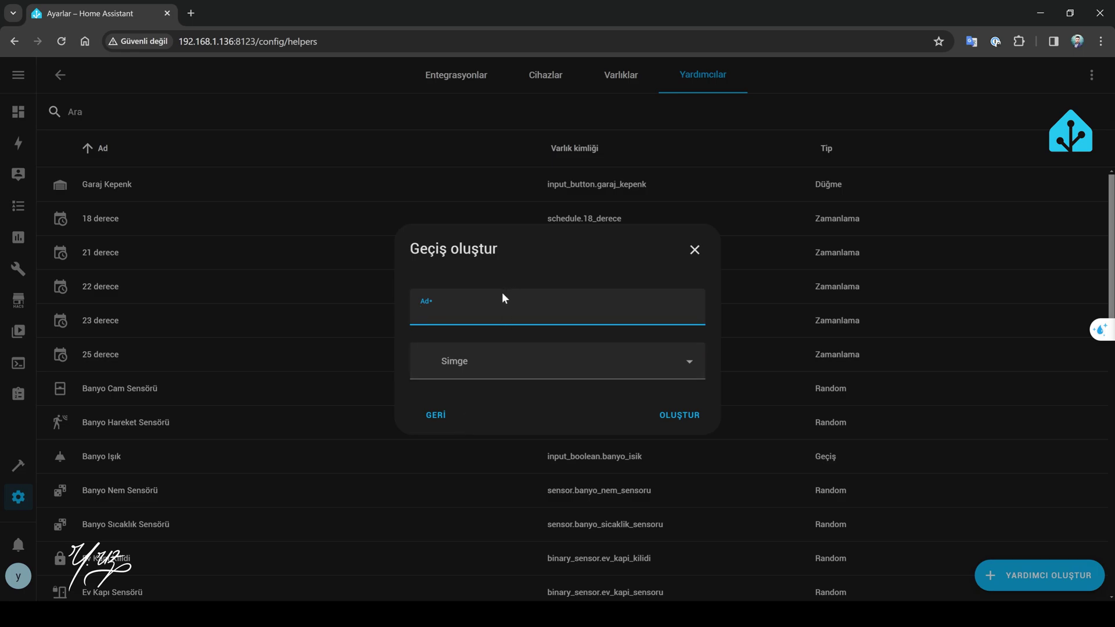
text(Haftalık Termostat P)
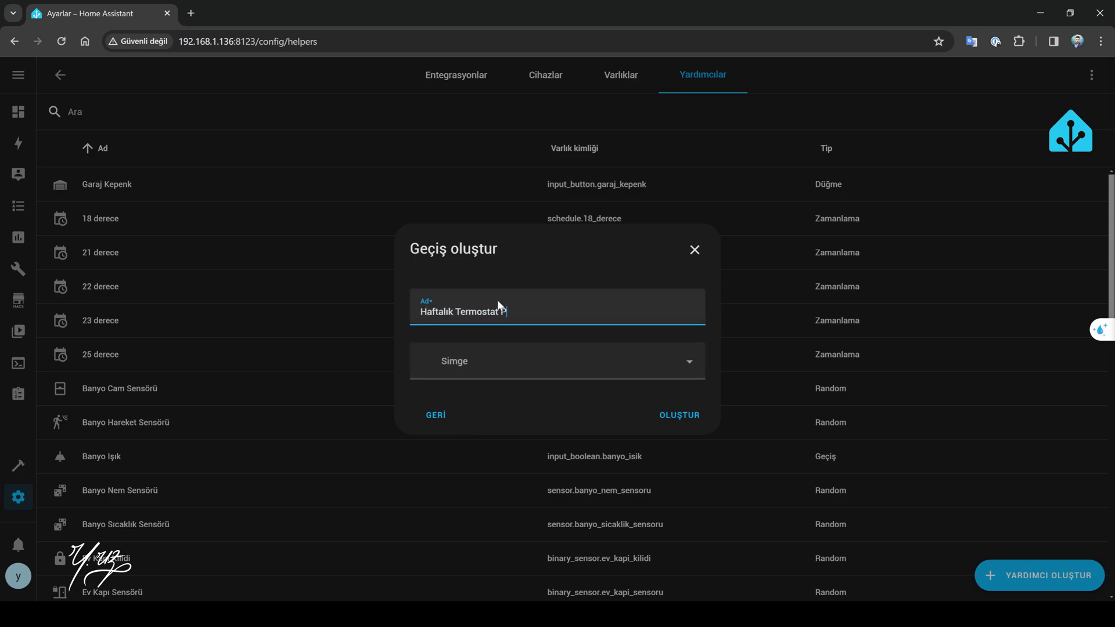
text(rogramı)
click(487, 362)
text(thermos)
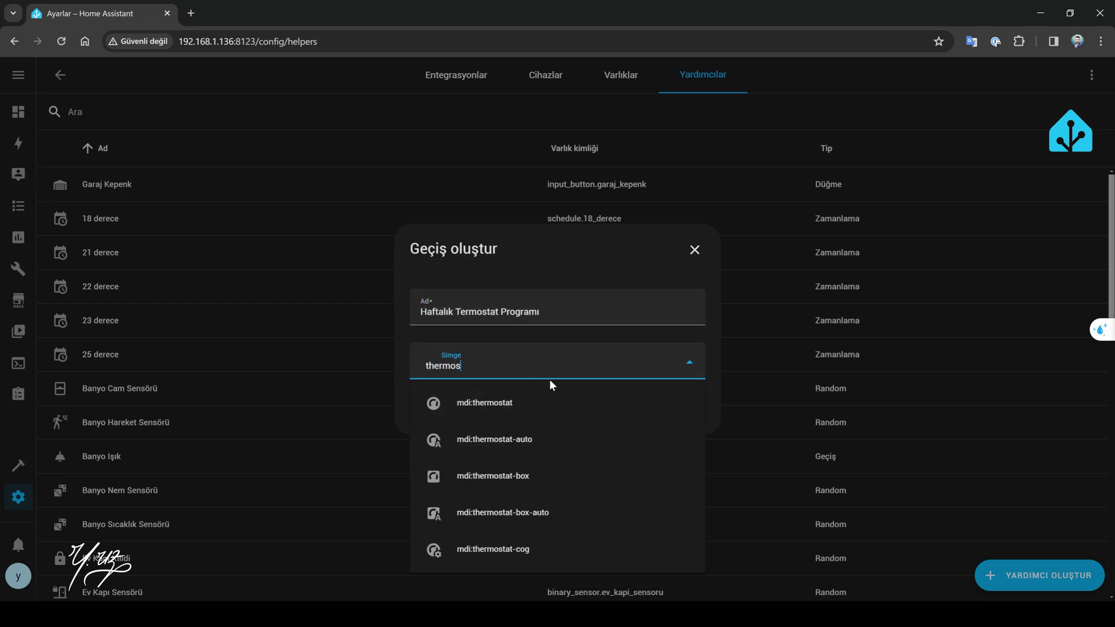
key(Escape)
key(Escape)
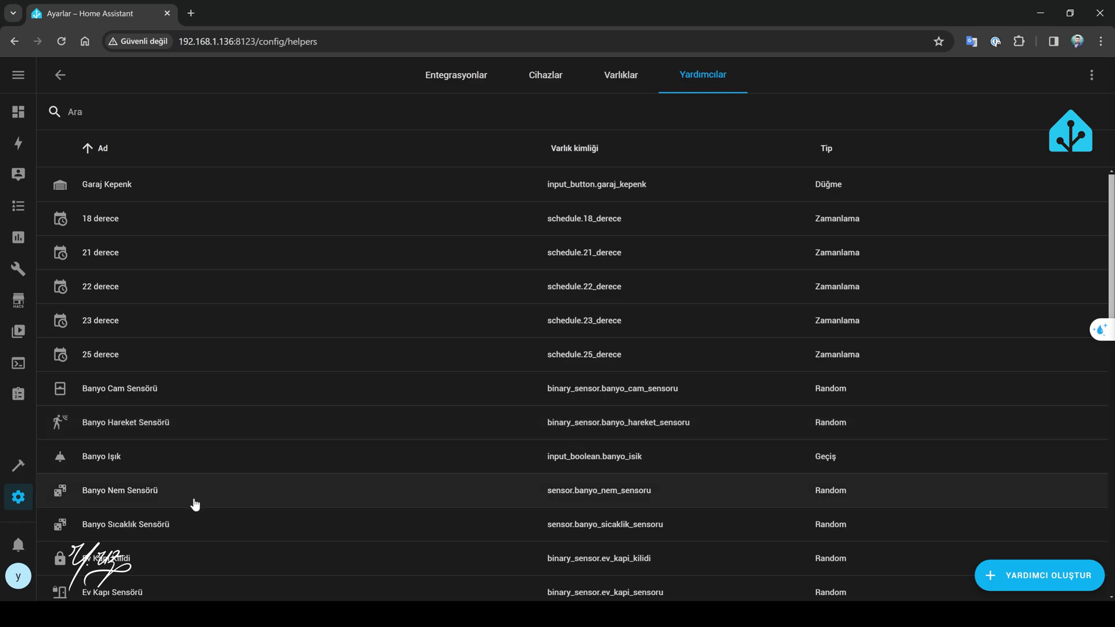
- Create a new, empty automation under Otomasyonlar ve sahneler
click(19, 503)
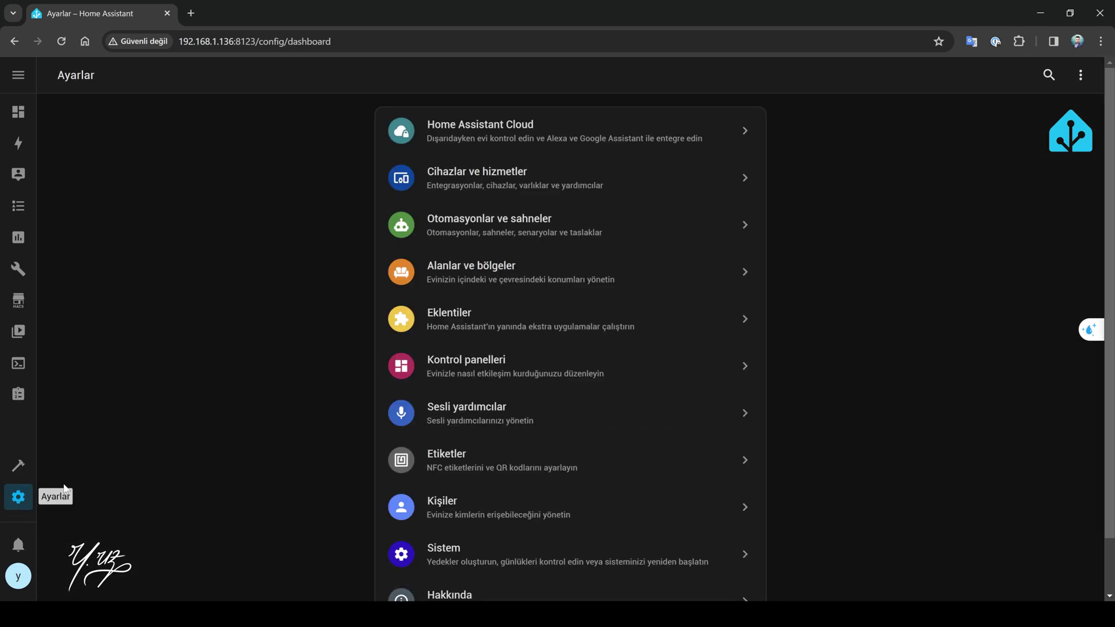
click(485, 219)
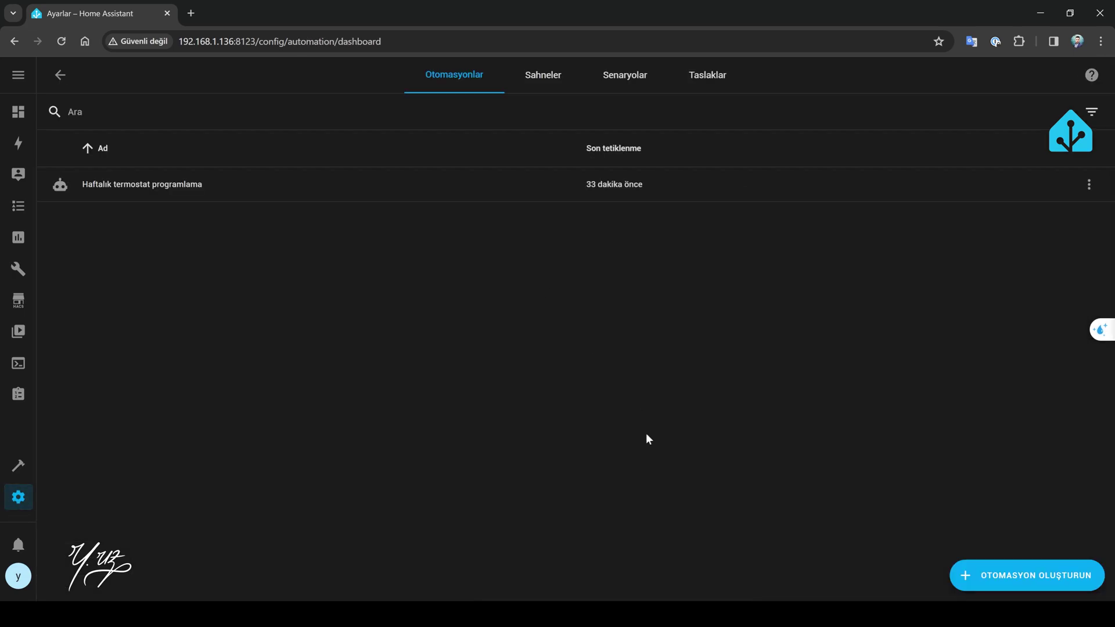
click(994, 581)
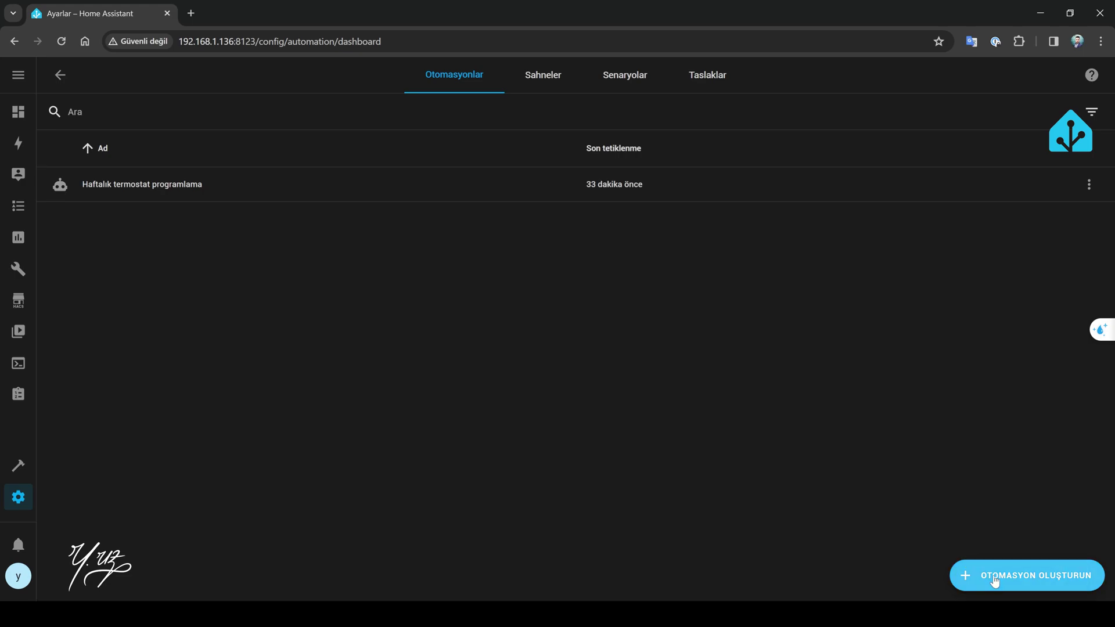
click(494, 285)
- Add a state trigger for Haftalık Termostat Programı with Açık as its Hedef state
click(294, 178)
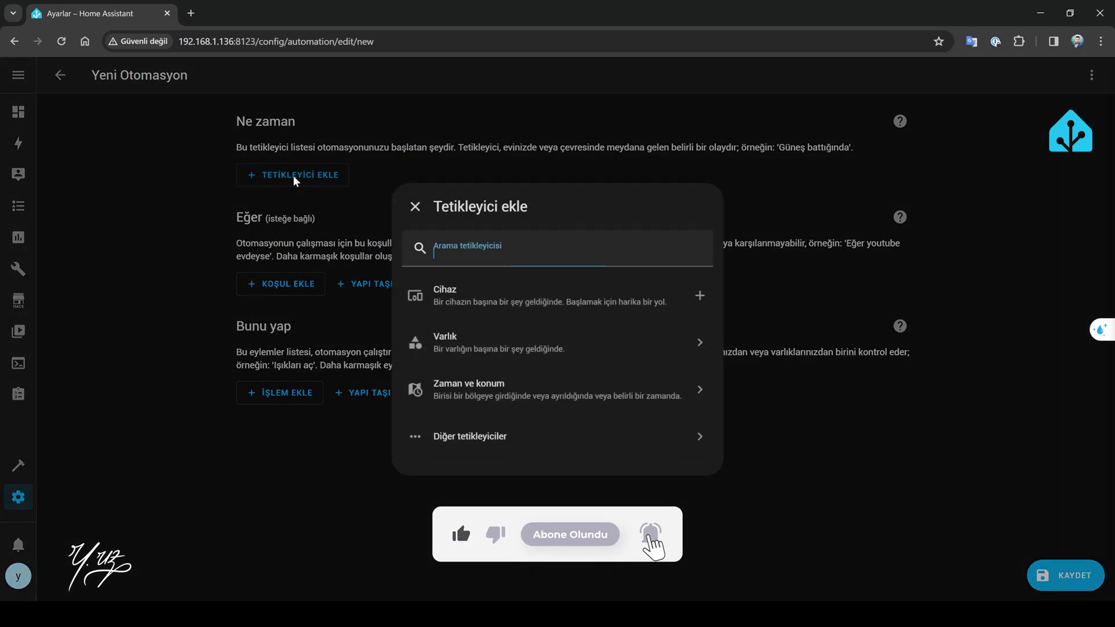
click(504, 358)
click(489, 299)
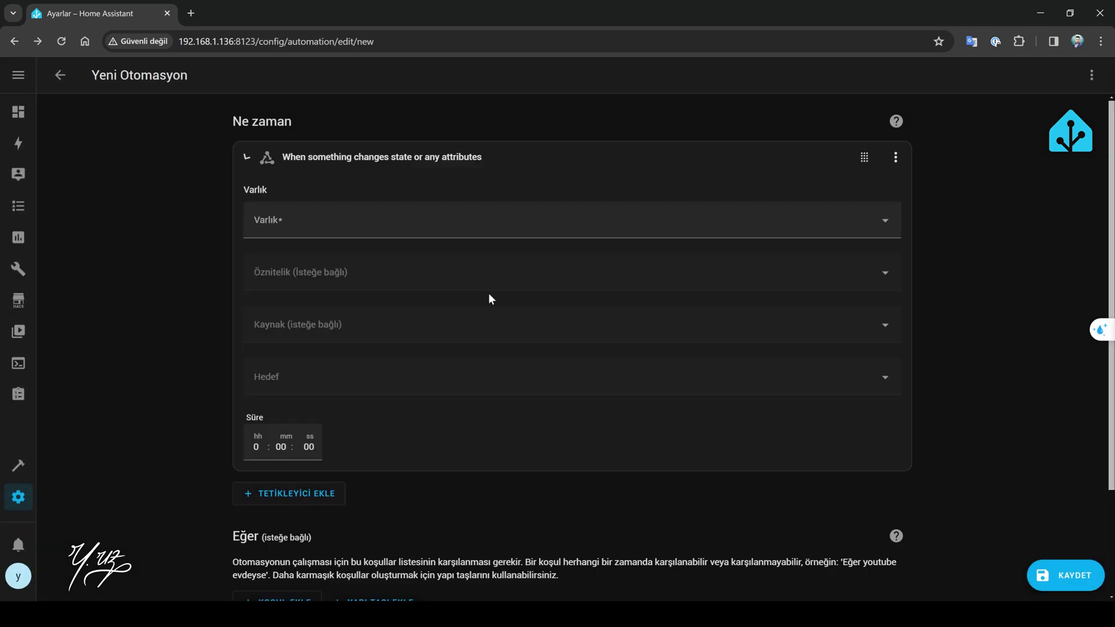
click(389, 226)
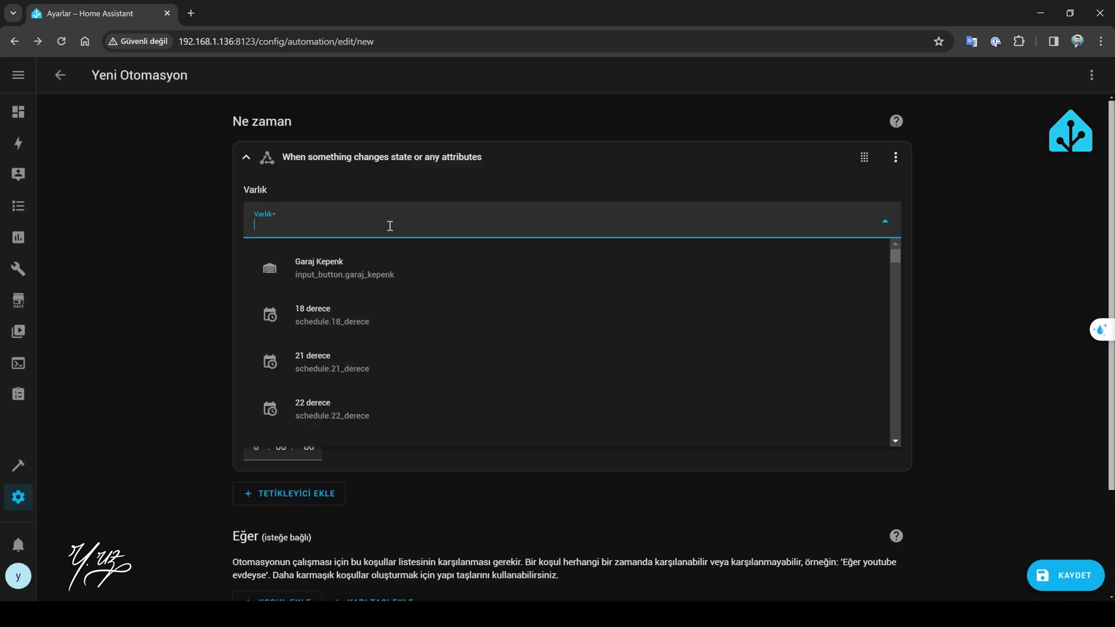
text(te)
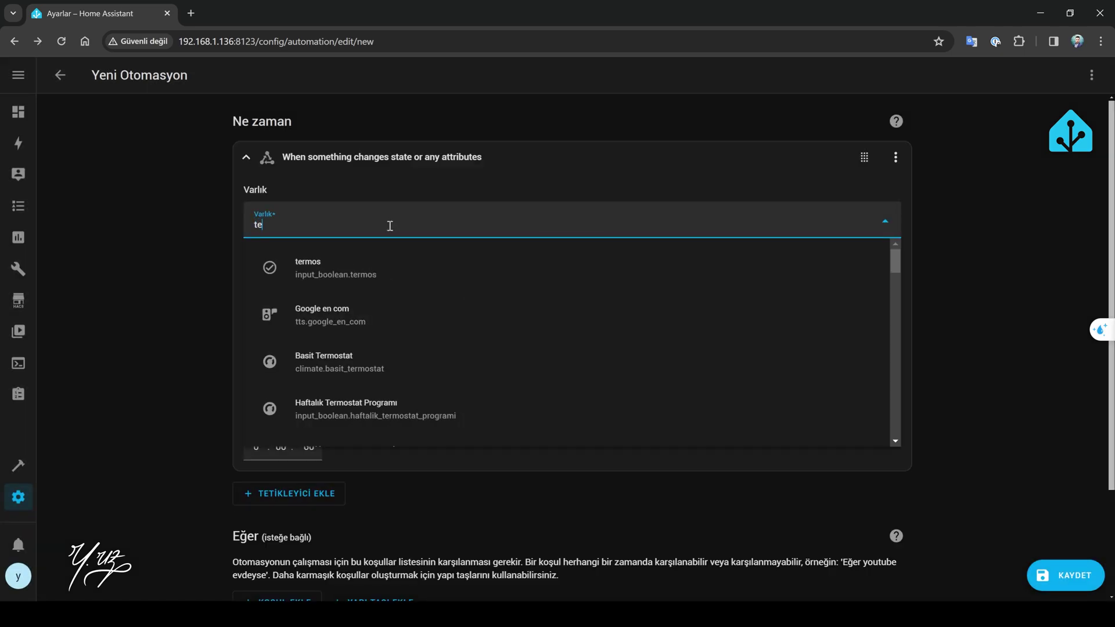
click(343, 413)
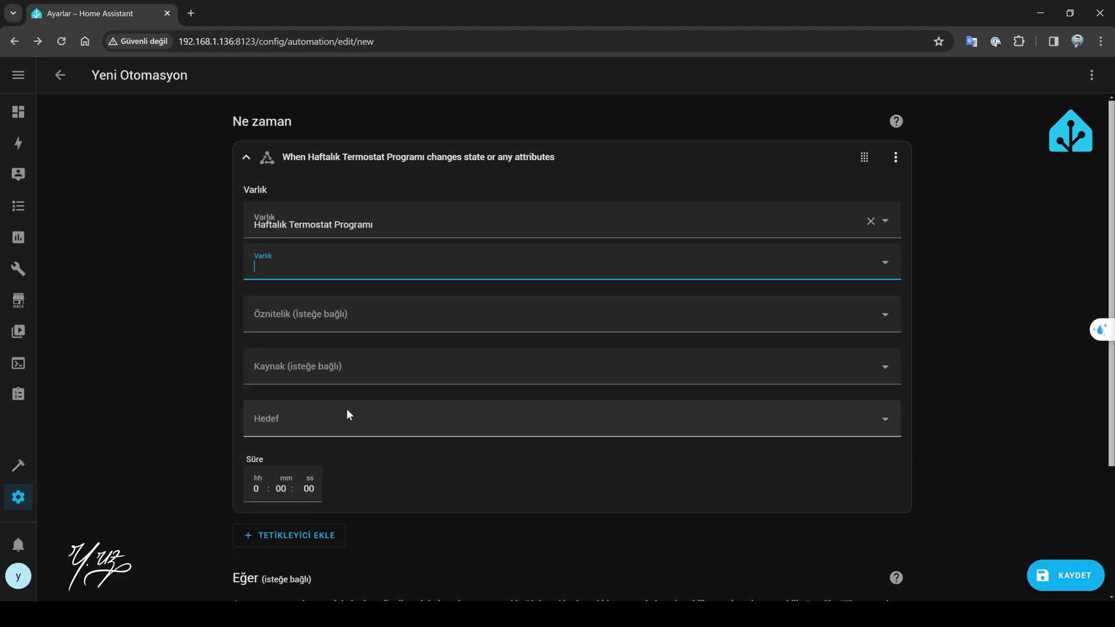
click(290, 417)
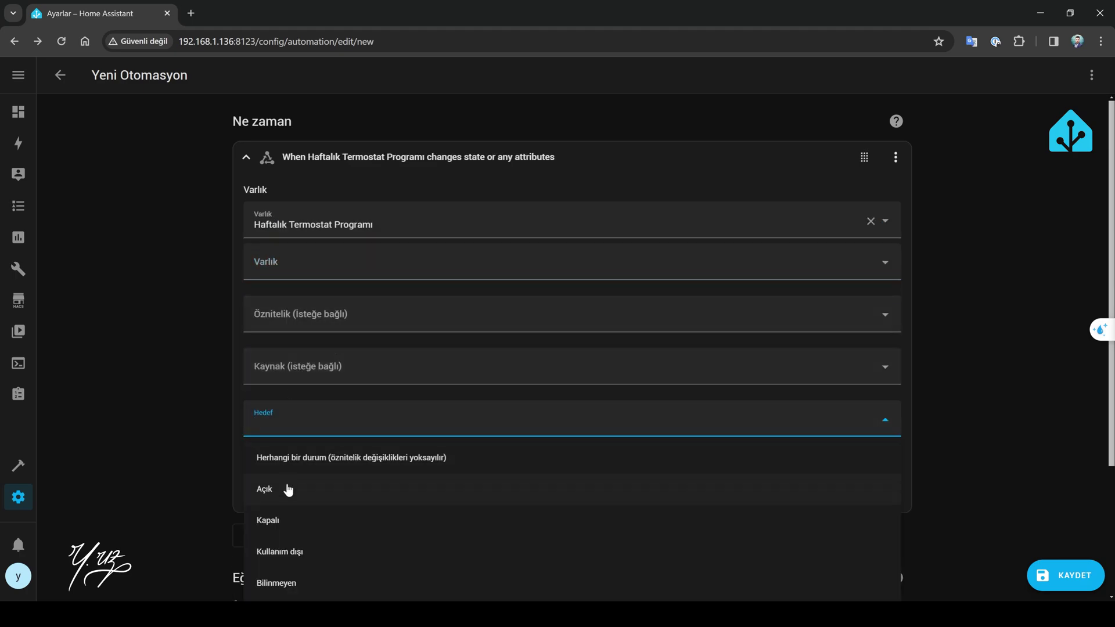
click(287, 491)
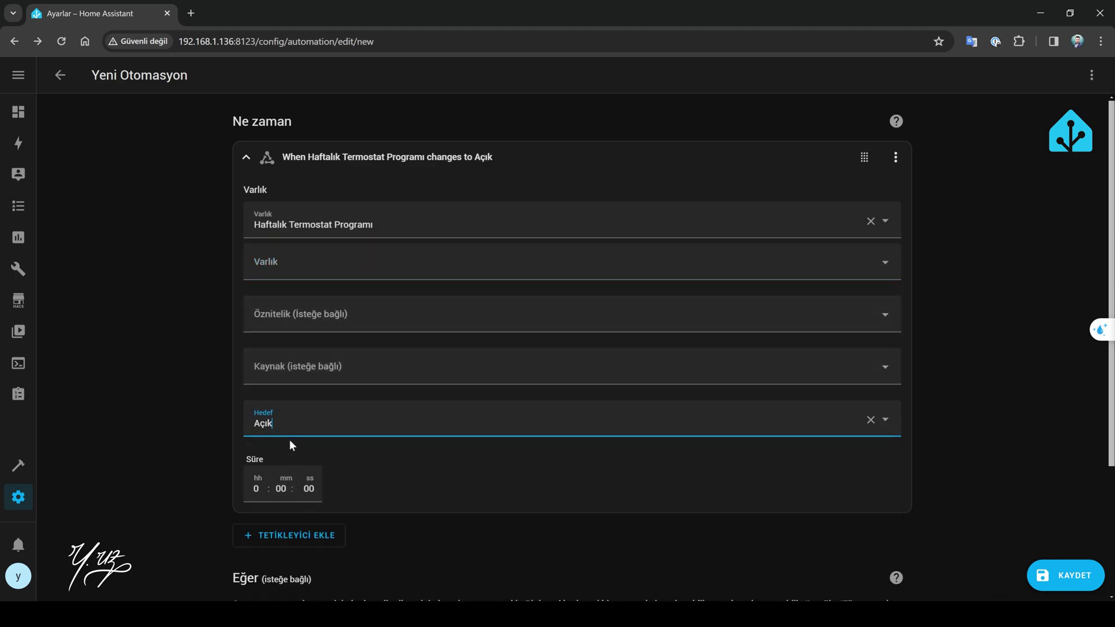
- Give the Açık trigger the trigger ID "acik" and collapse it
click(896, 157)
click(912, 227)
click(269, 206)
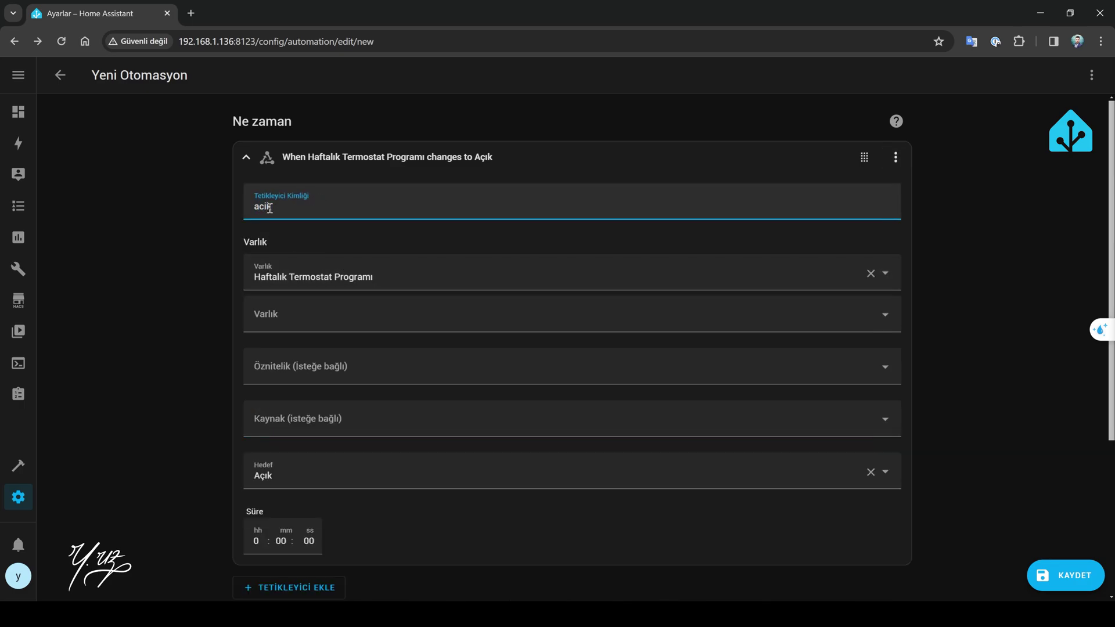
click(246, 156)
- Add a second state trigger for Haftalık Termostat Programı with Kapalı as its Hedef state
click(312, 197)
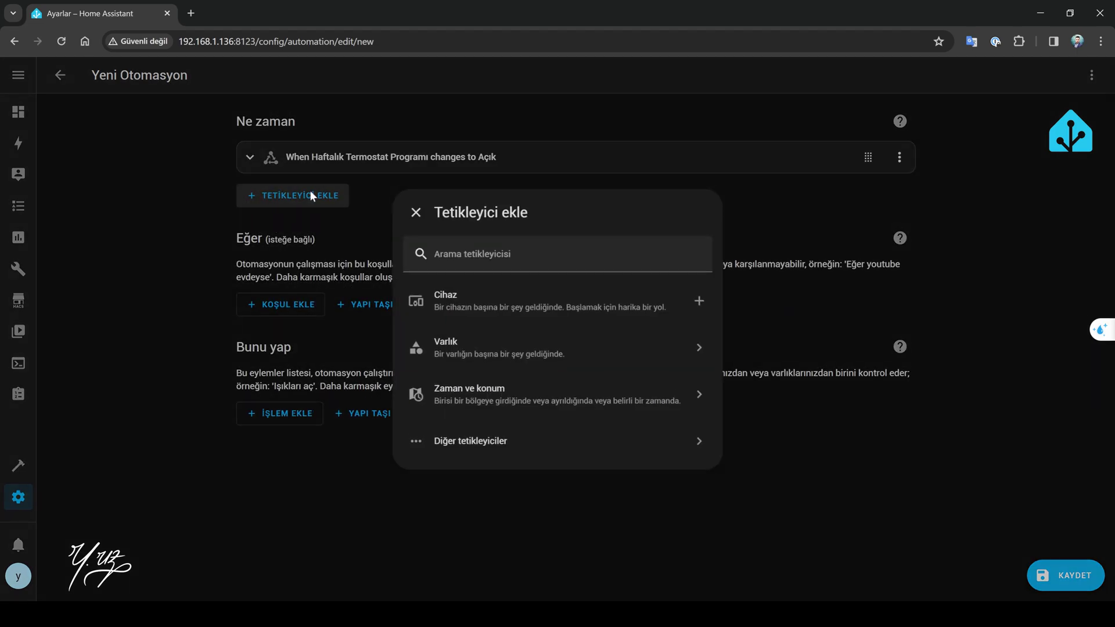
click(430, 343)
click(442, 293)
click(313, 266)
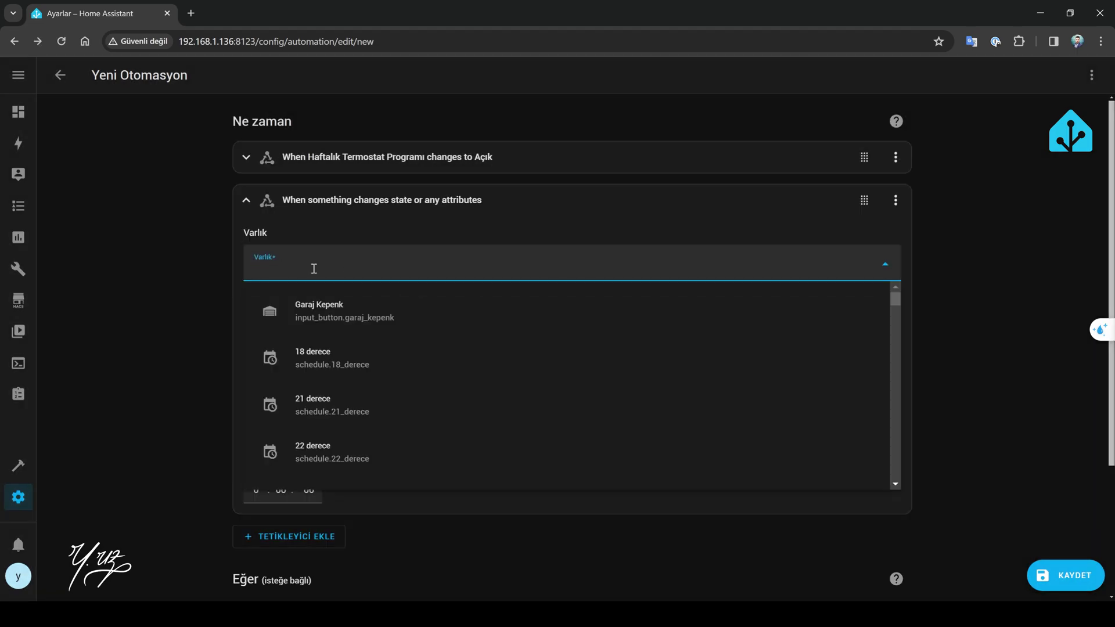
text(t)
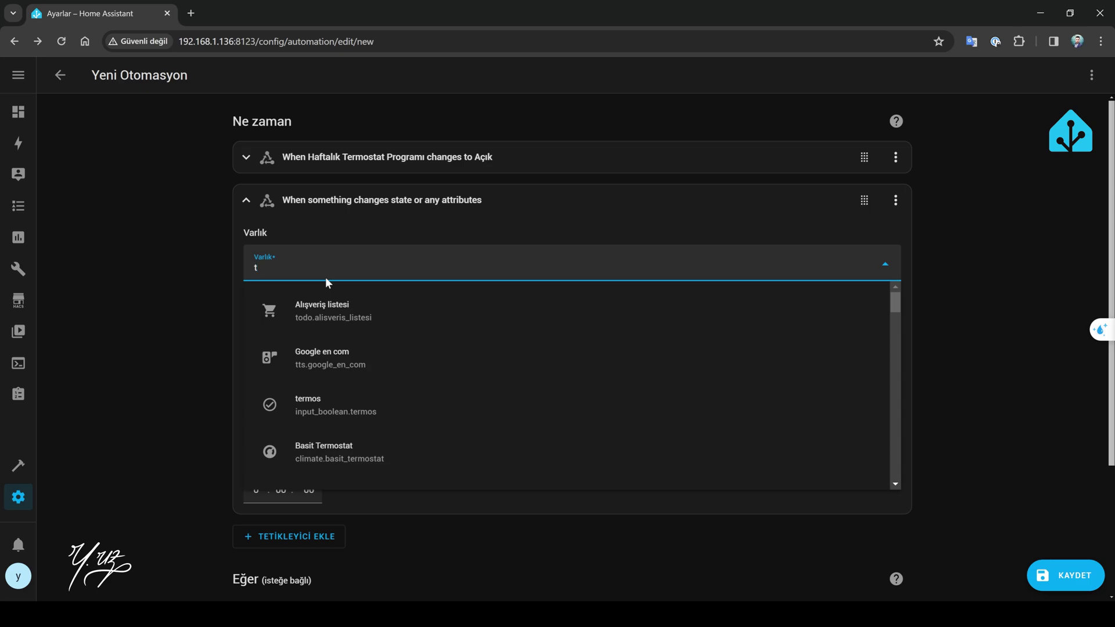
text(er)
click(351, 386)
click(307, 455)
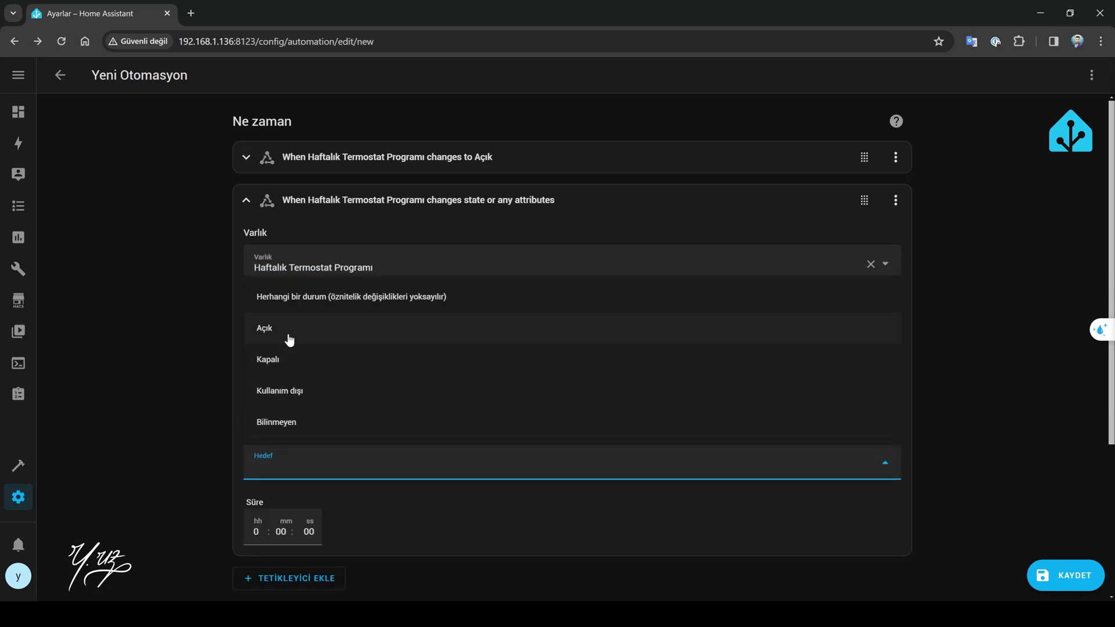
click(281, 359)
- Assign a trigger ID to the Kapalı trigger and collapse it
click(896, 200)
click(842, 243)
click(404, 254)
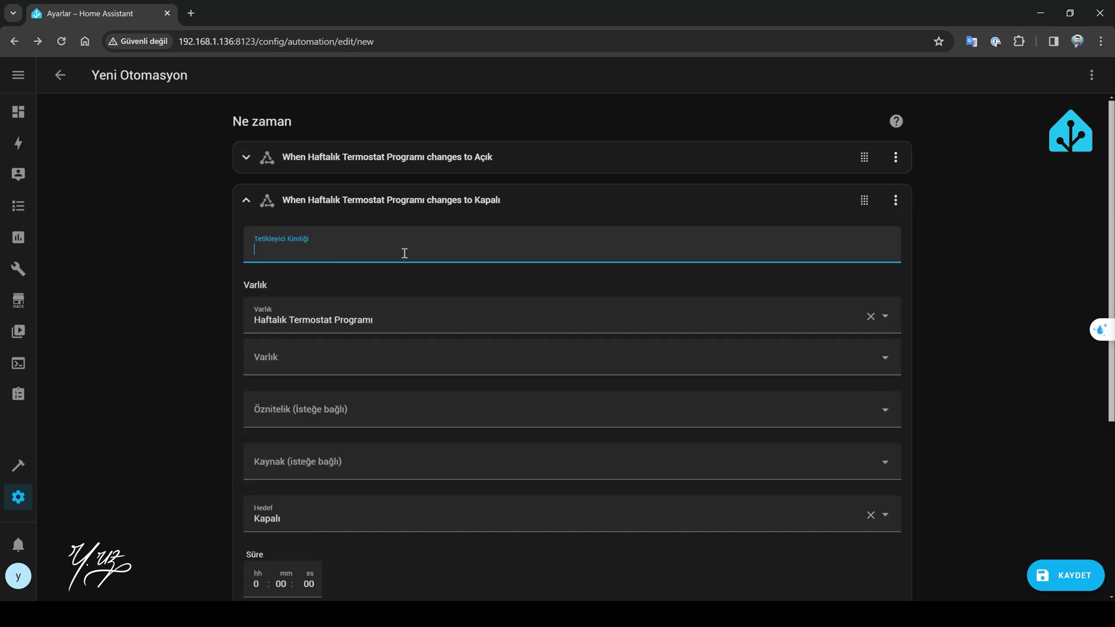
click(246, 200)
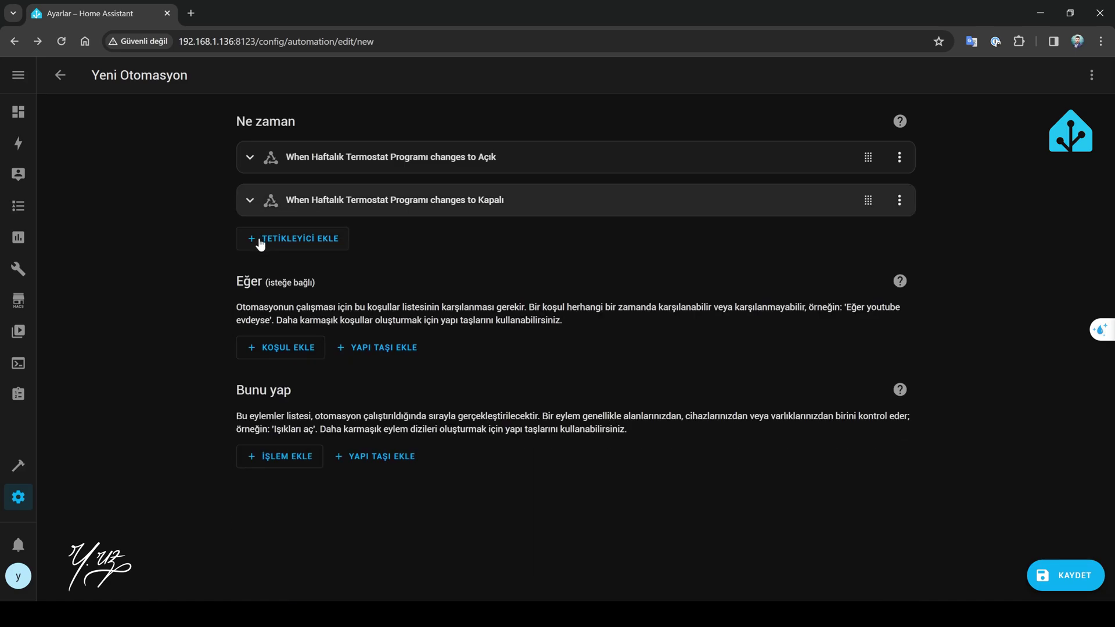
- Add a Sayısal durum trigger for Dış Sıcaklık with the Altında threshold set to 20
click(265, 247)
click(451, 342)
click(458, 348)
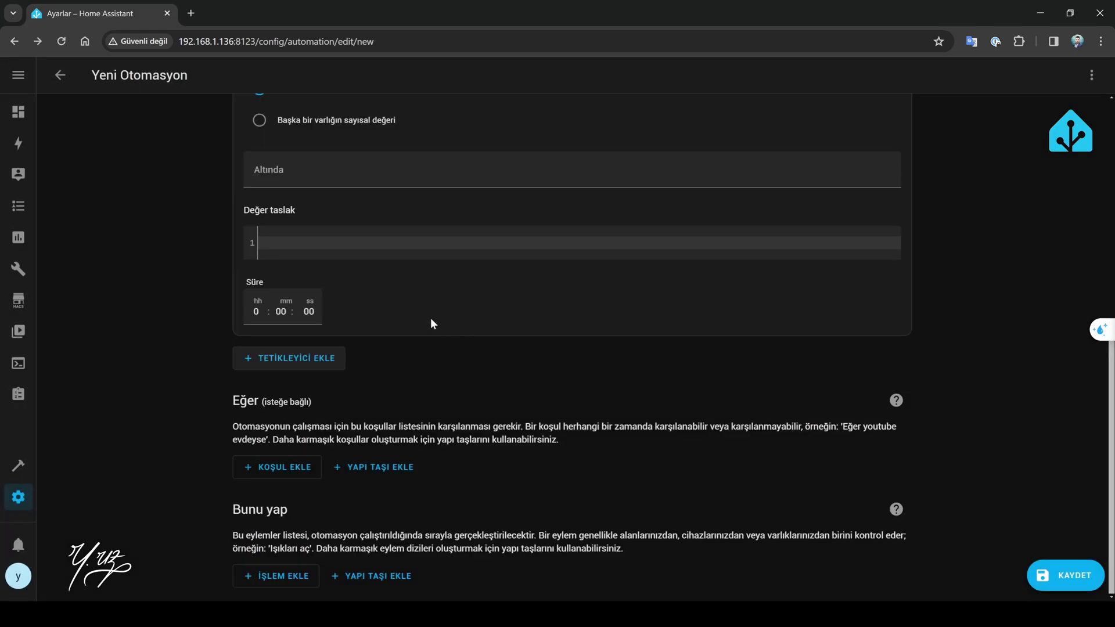
scroll(431, 318, up, 7)
click(311, 226)
text(d)
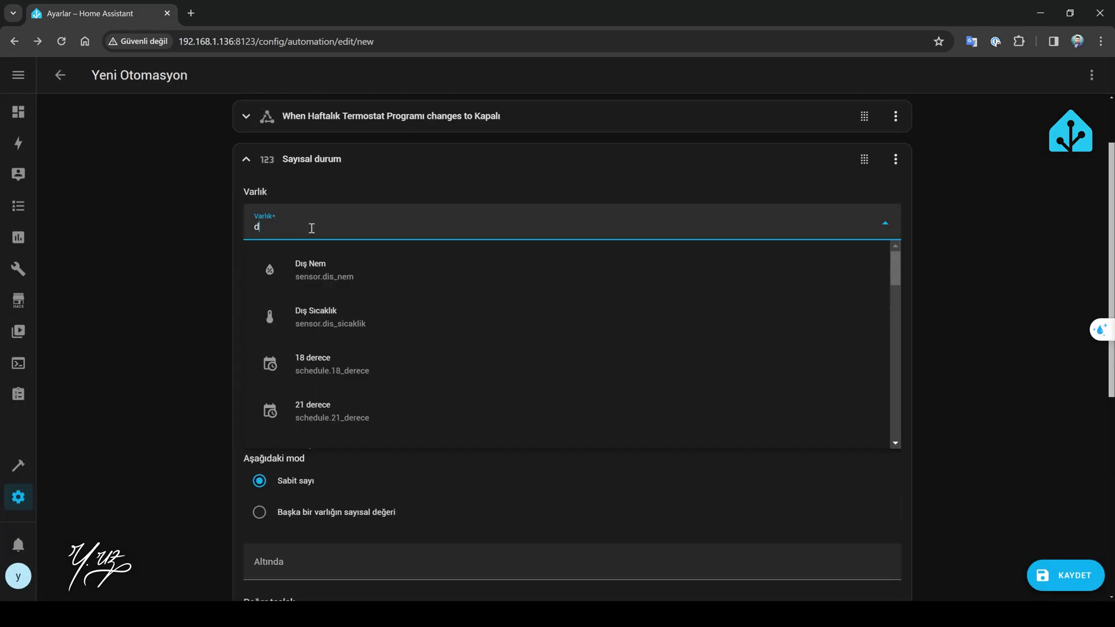
text(ış)
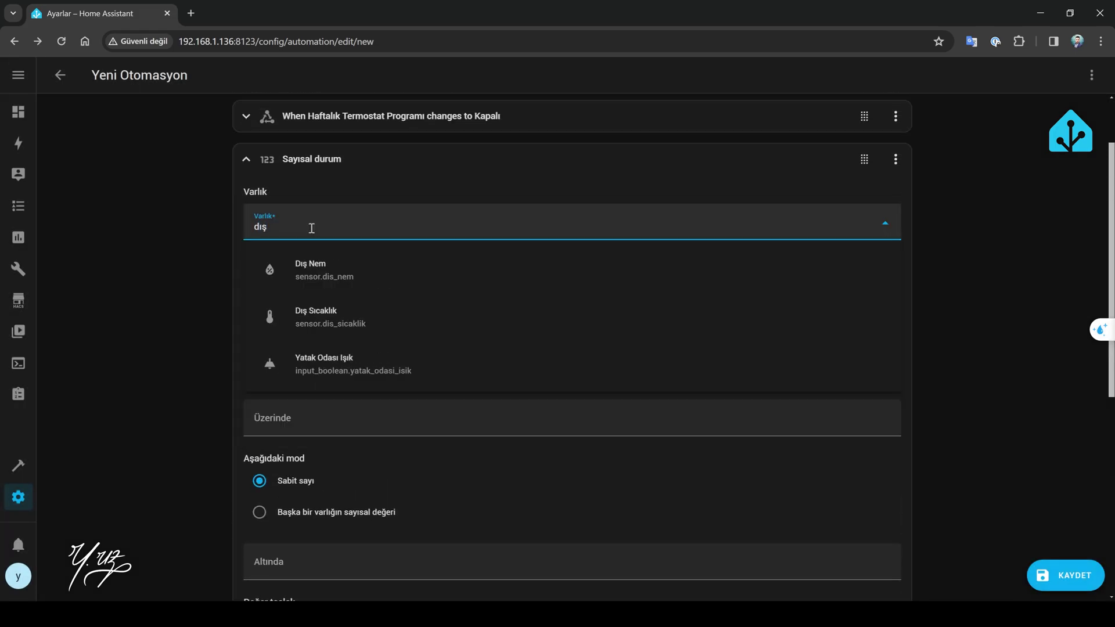
click(325, 308)
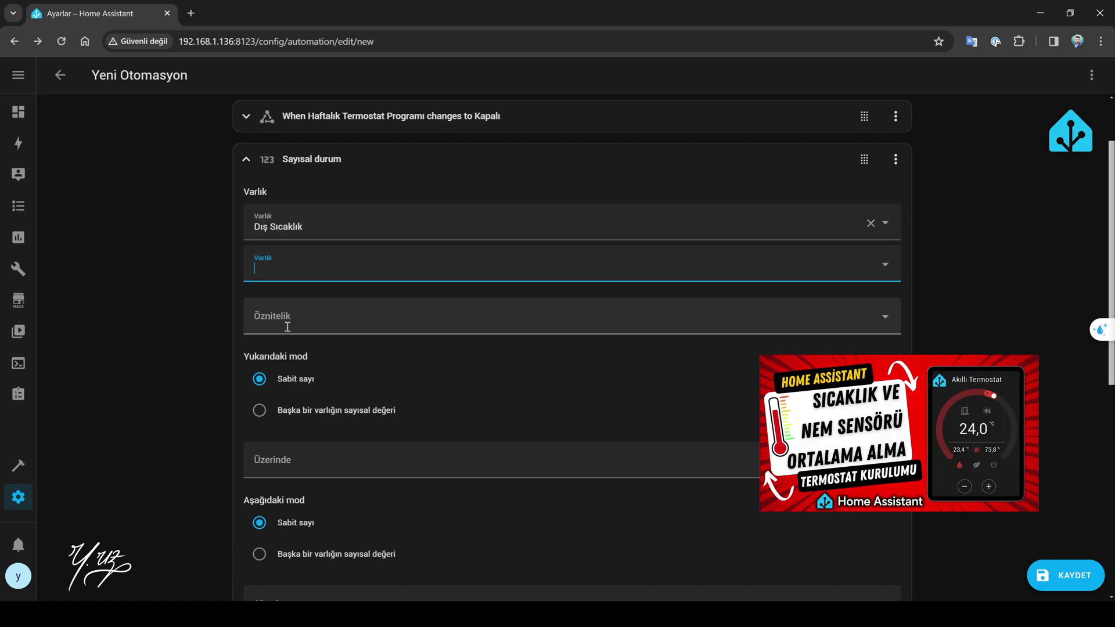
scroll(281, 476, down, 2)
click(282, 476)
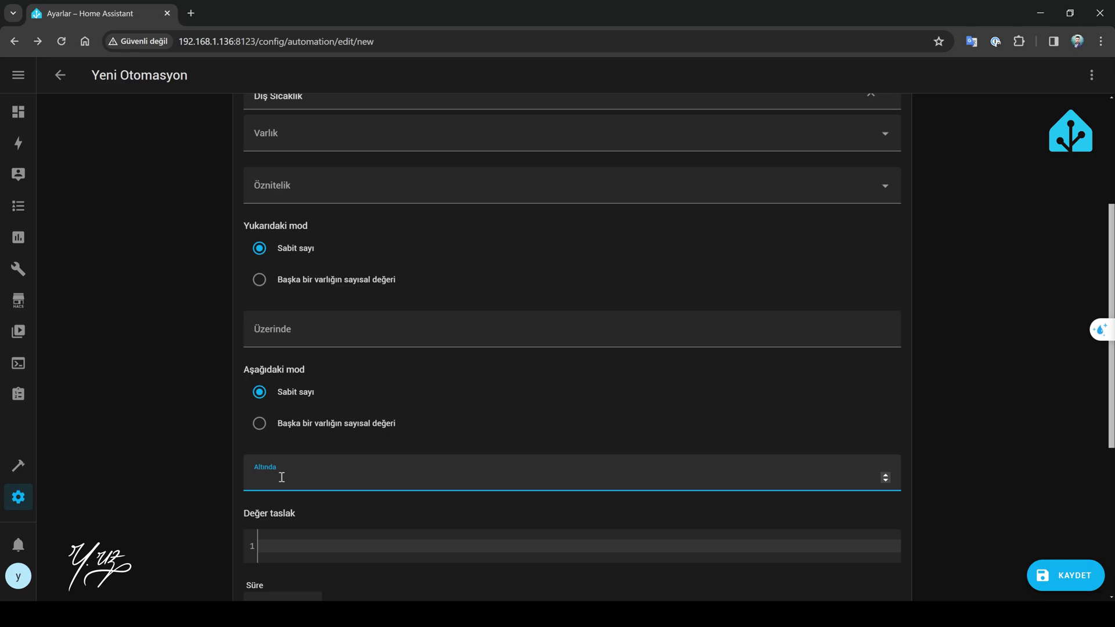
scroll(485, 327, up, 2)
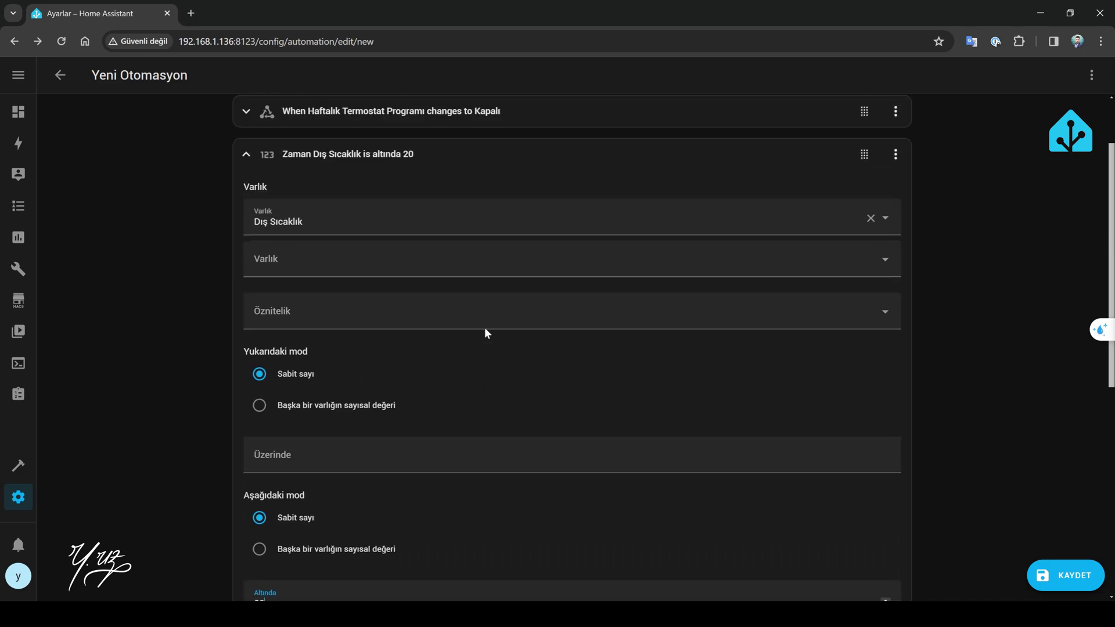
- Give the Dış Sıcaklık trigger the trigger ID "altında" and collapse it
click(896, 160)
click(925, 226)
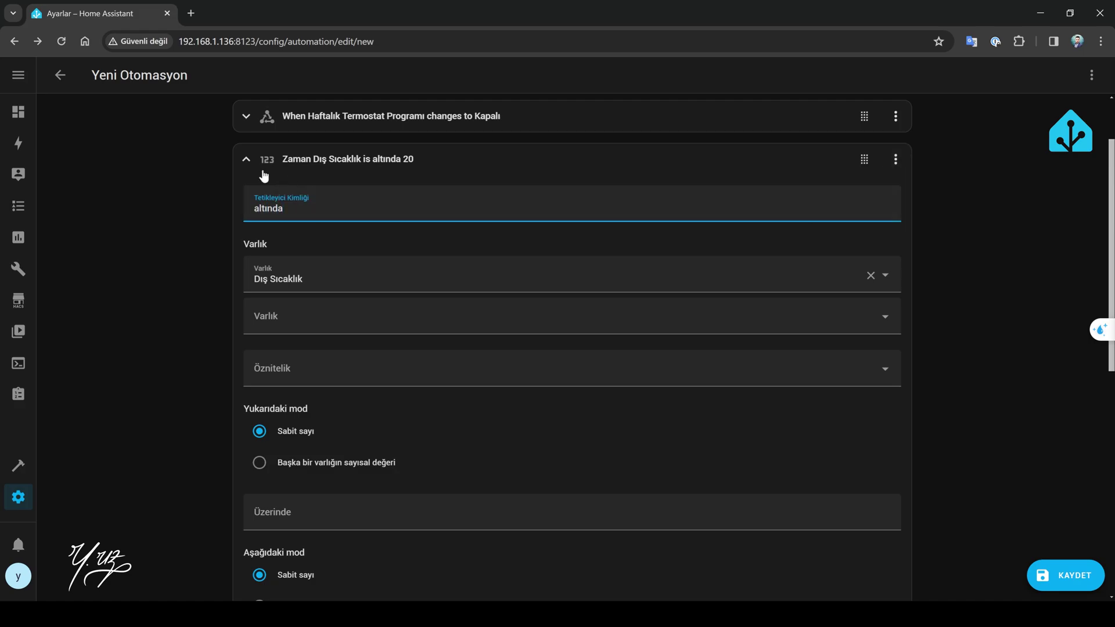
click(246, 160)
- Add another Sayısal durum trigger for Dış Sıcaklık with the Üzerinde threshold set to 20
click(299, 282)
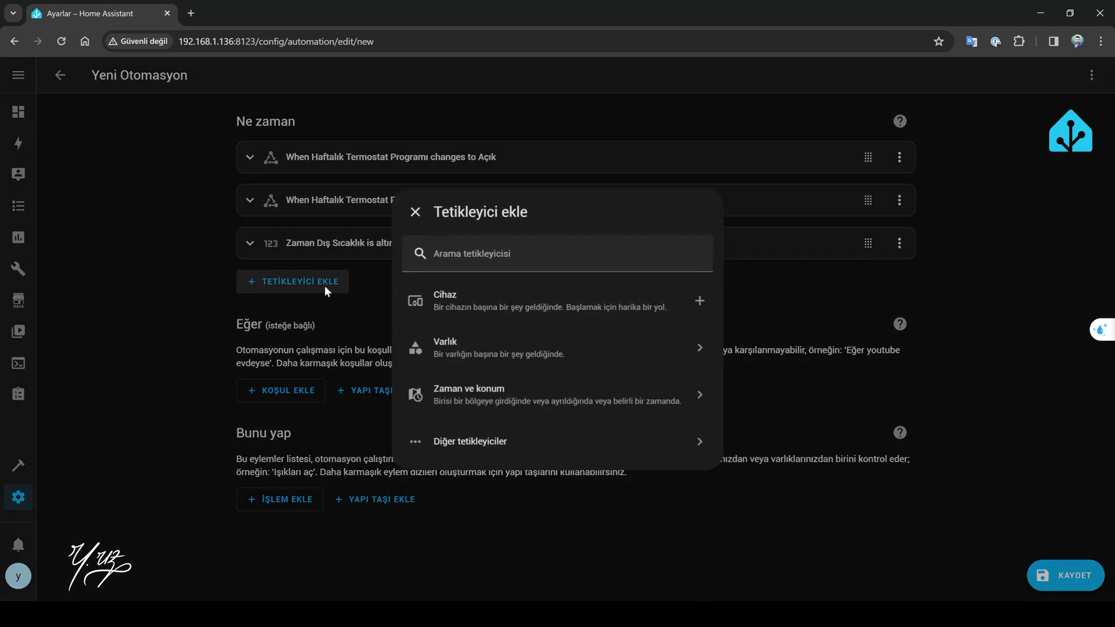
click(485, 341)
click(480, 333)
click(308, 225)
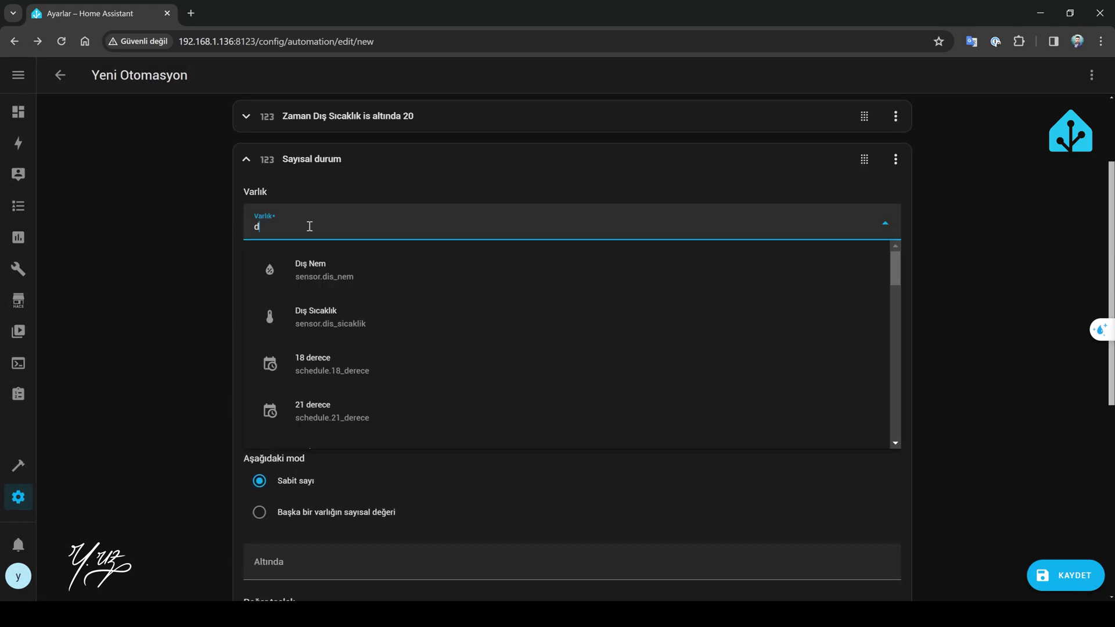
click(340, 313)
click(288, 464)
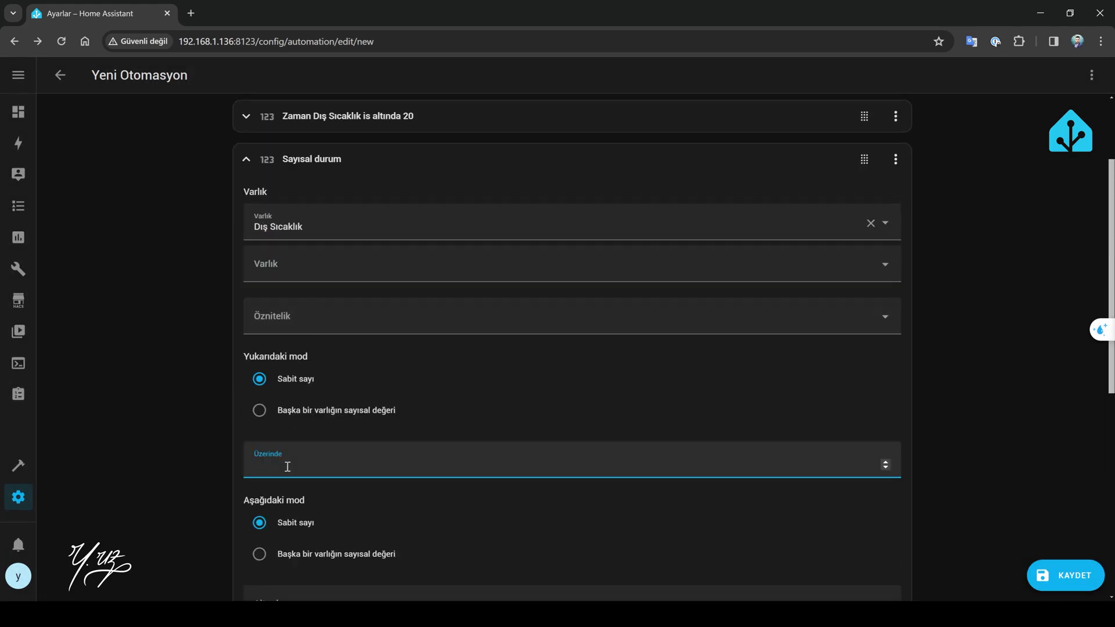
text(20)
- Give the new Dış Sıcaklık trigger the trigger ID "uzerinde" and collapse it
click(896, 159)
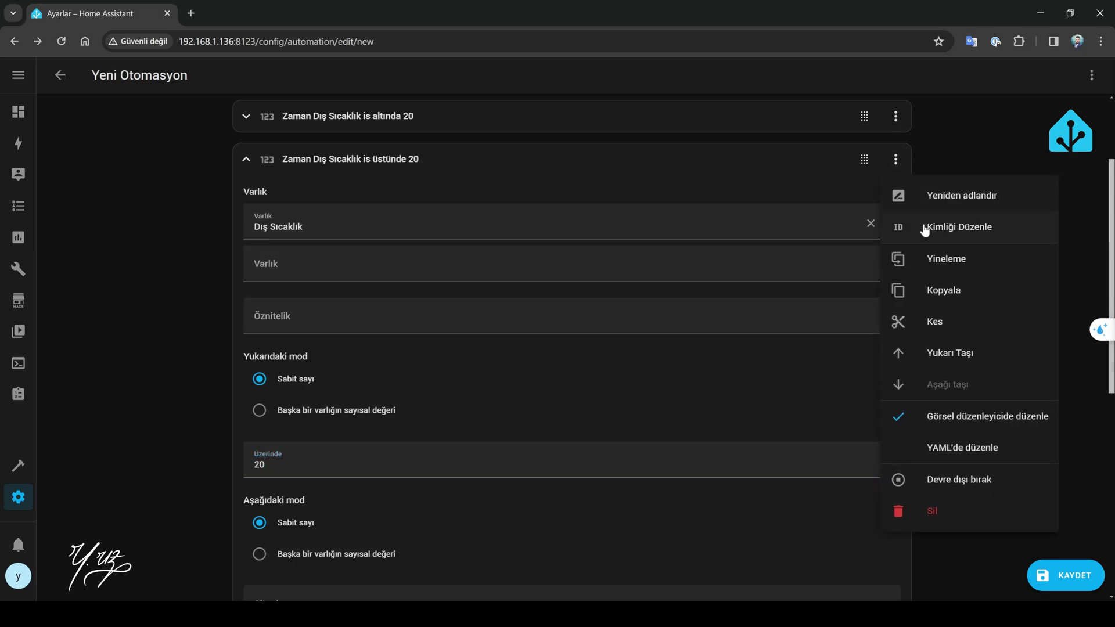
click(956, 227)
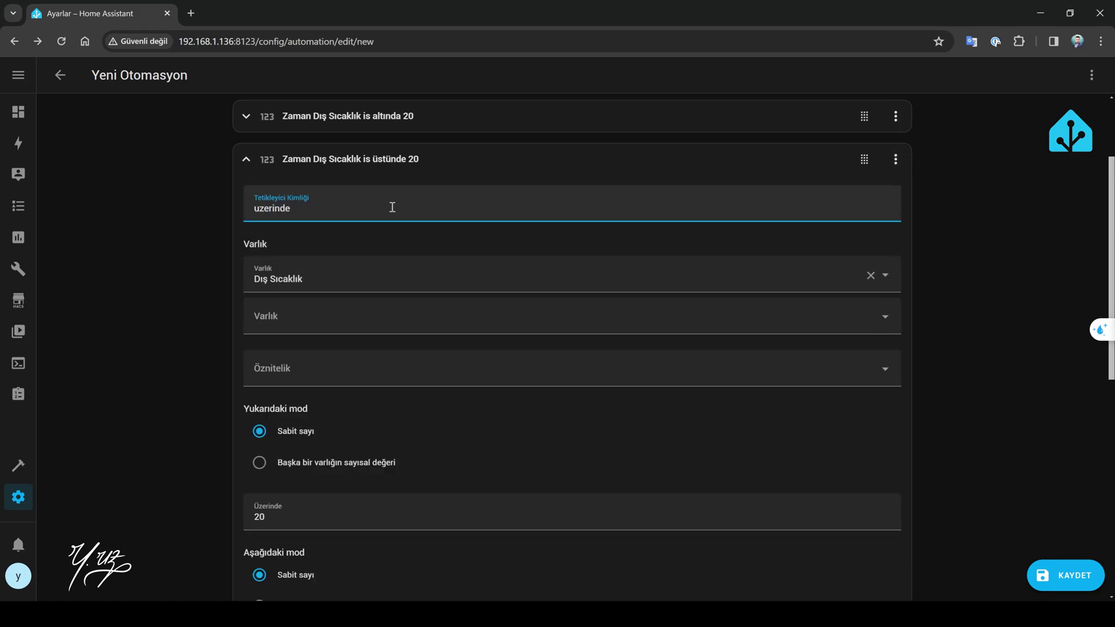
text(uzerinde)
click(246, 158)
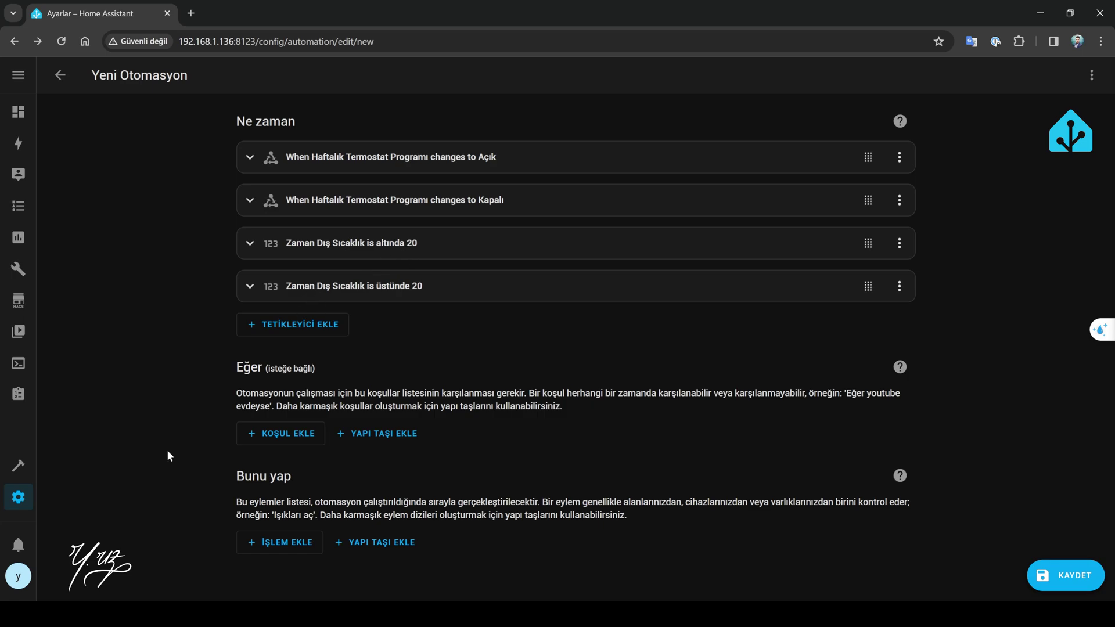
- Add a Seç building block to the automation's actions and create its first option
click(372, 542)
scroll(487, 462, down, 2)
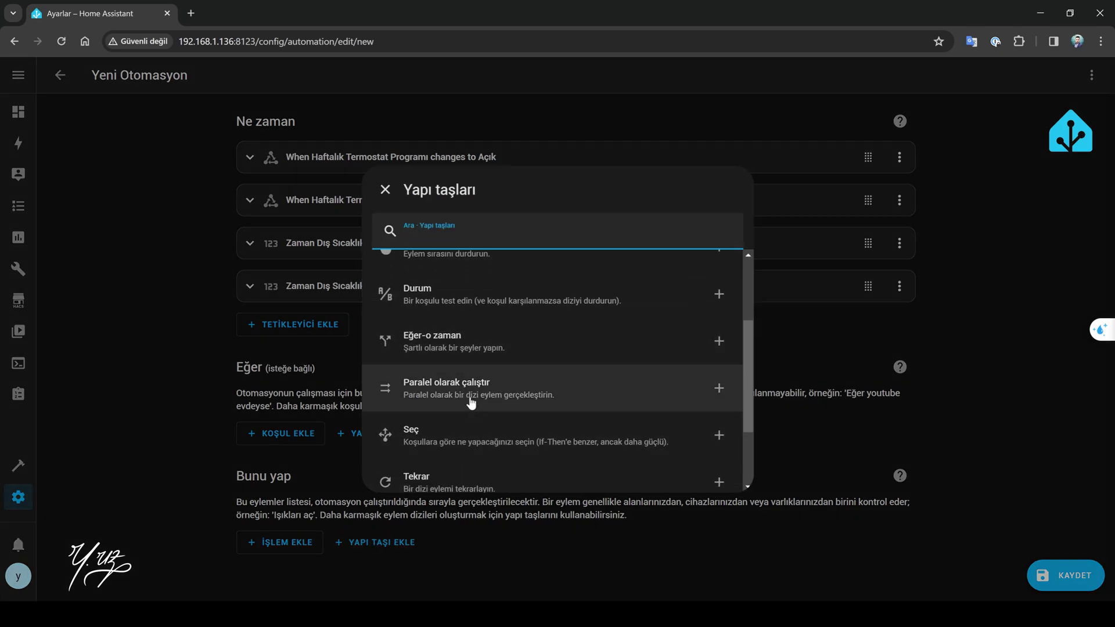
click(443, 433)
click(316, 471)
scroll(316, 473, down, 2)
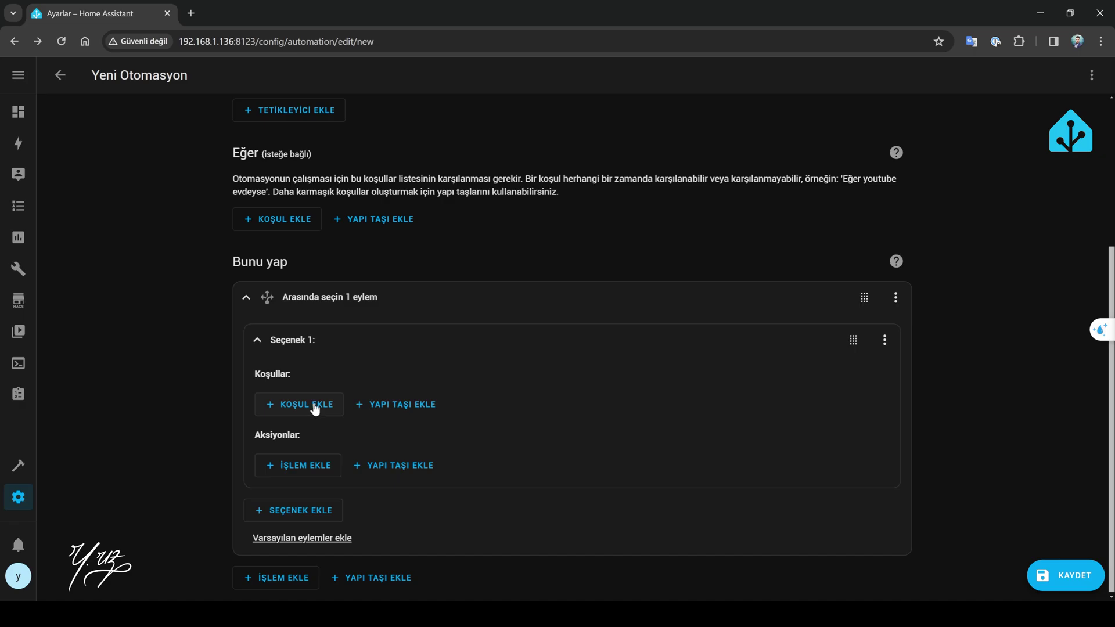
- Add a Tarafından tetiklendi condition to Seçenek 1 for the acik and altında triggers, and collapse it
click(314, 406)
text(tar)
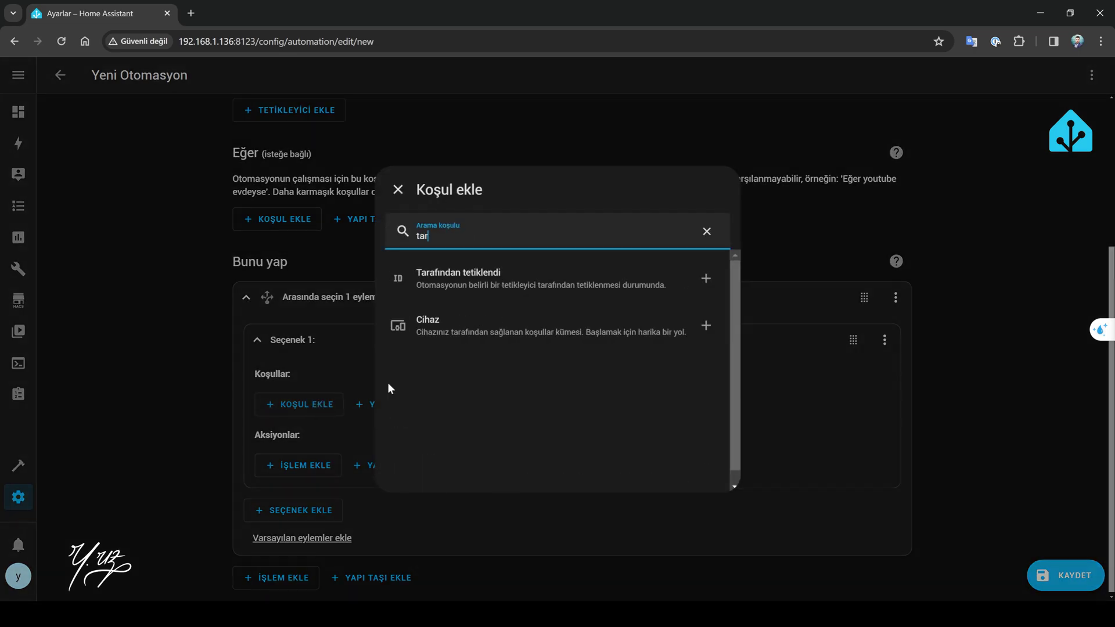
click(495, 278)
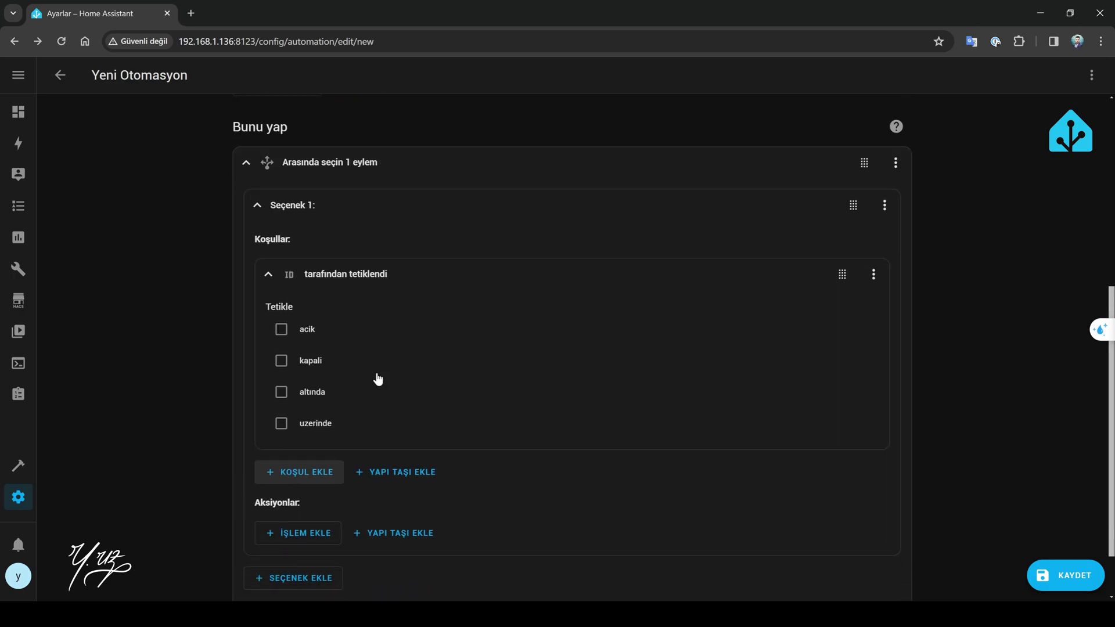
click(281, 289)
click(281, 351)
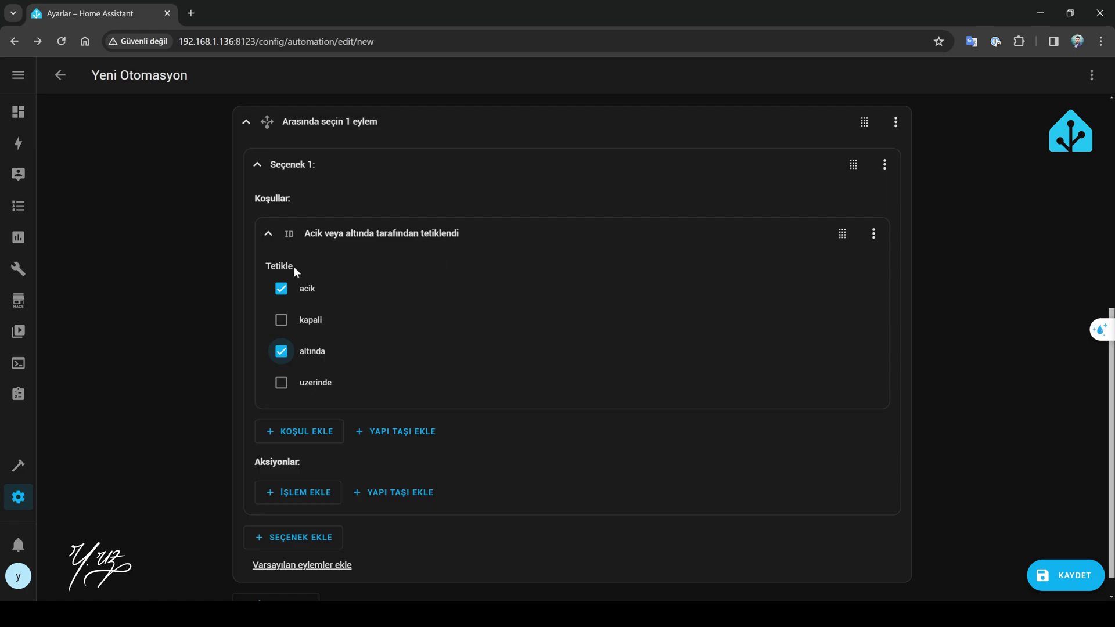
click(268, 233)
- Add an Otomasyon: Aç action to Seçenek 1 targeting Haftalık termostat programlama, and collapse it
click(298, 469)
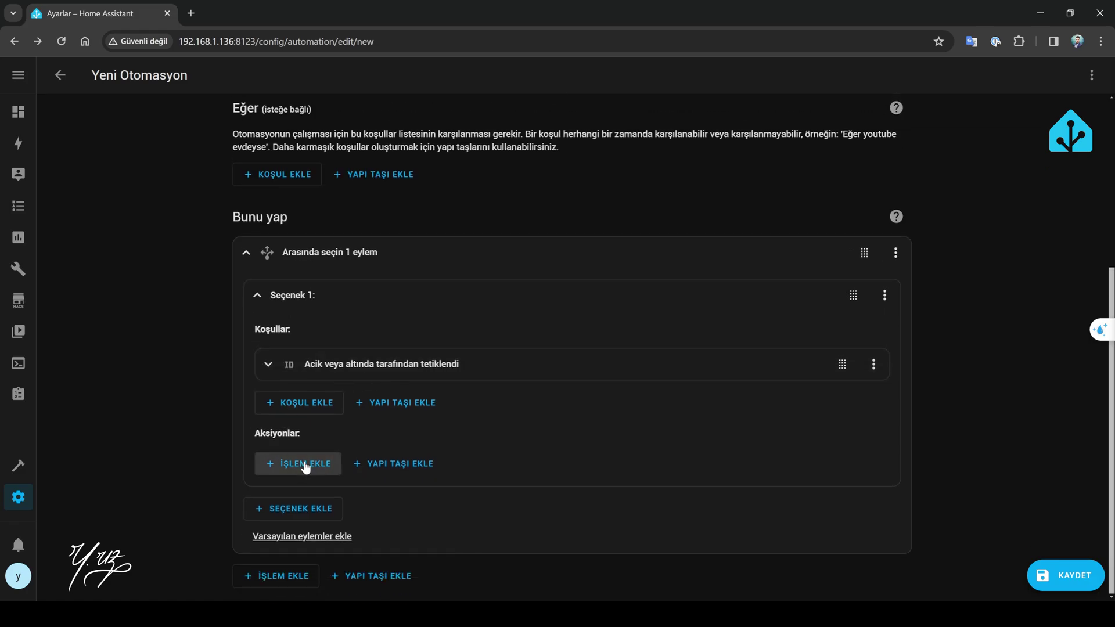
text(oto)
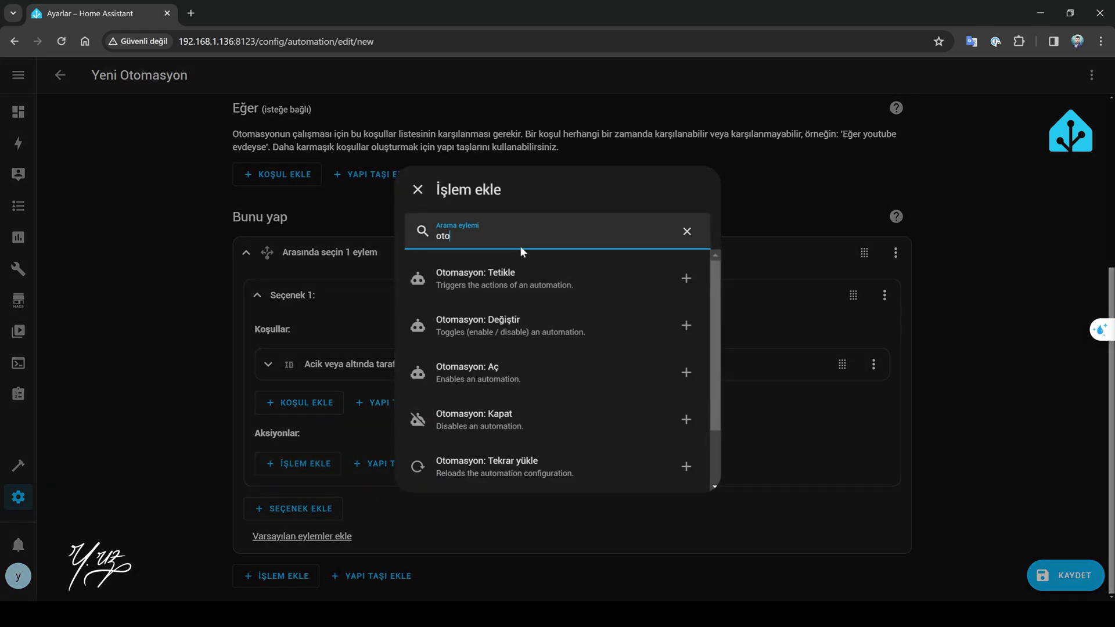
click(497, 372)
click(752, 403)
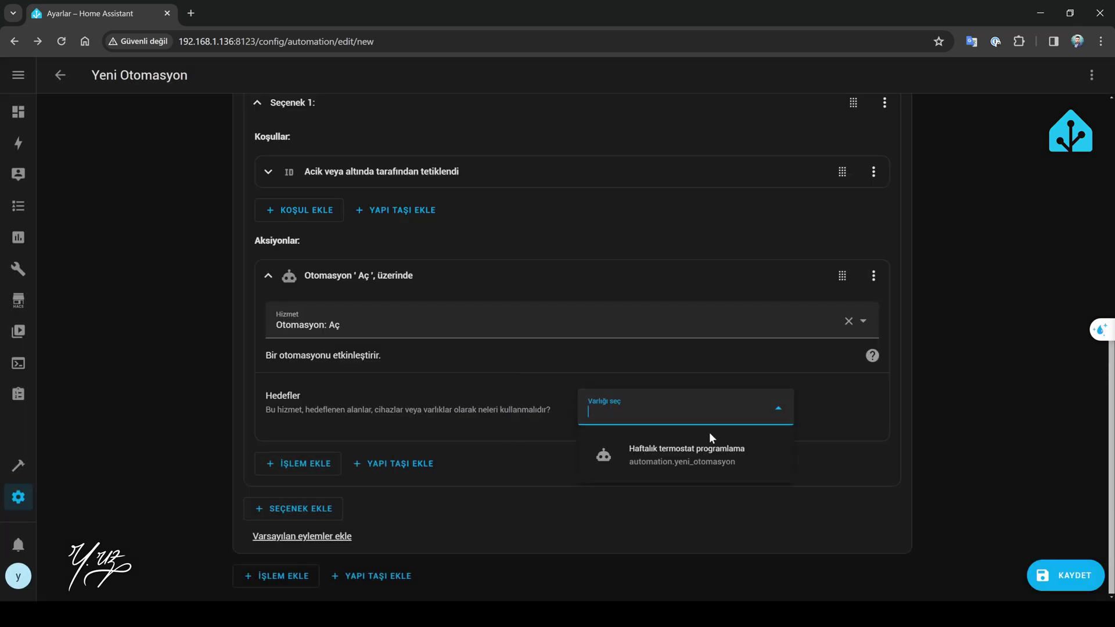
click(667, 459)
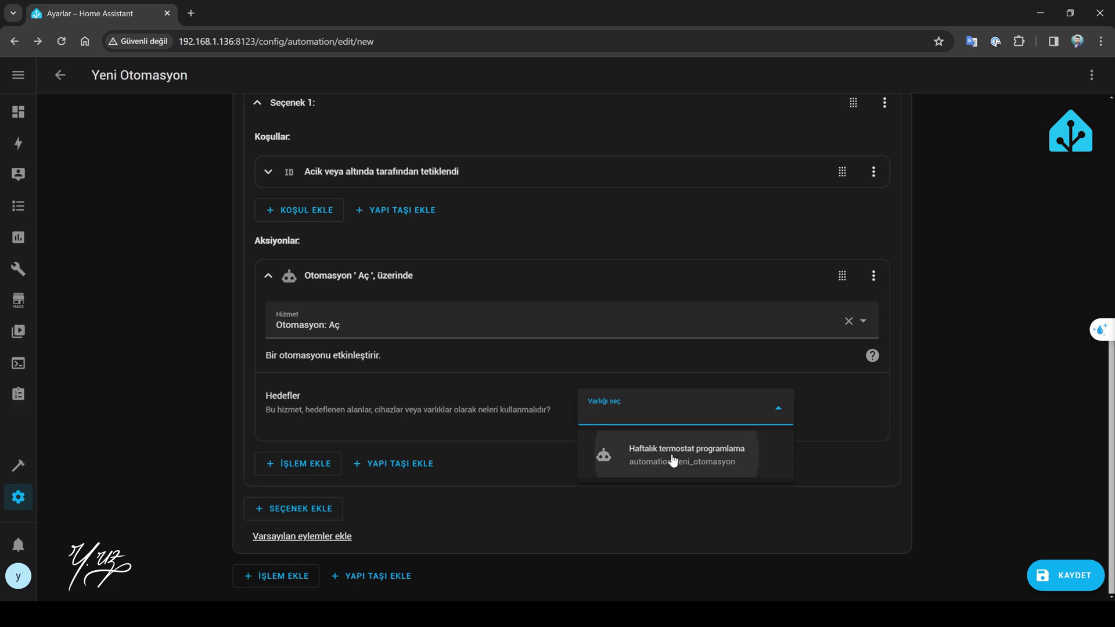
click(267, 276)
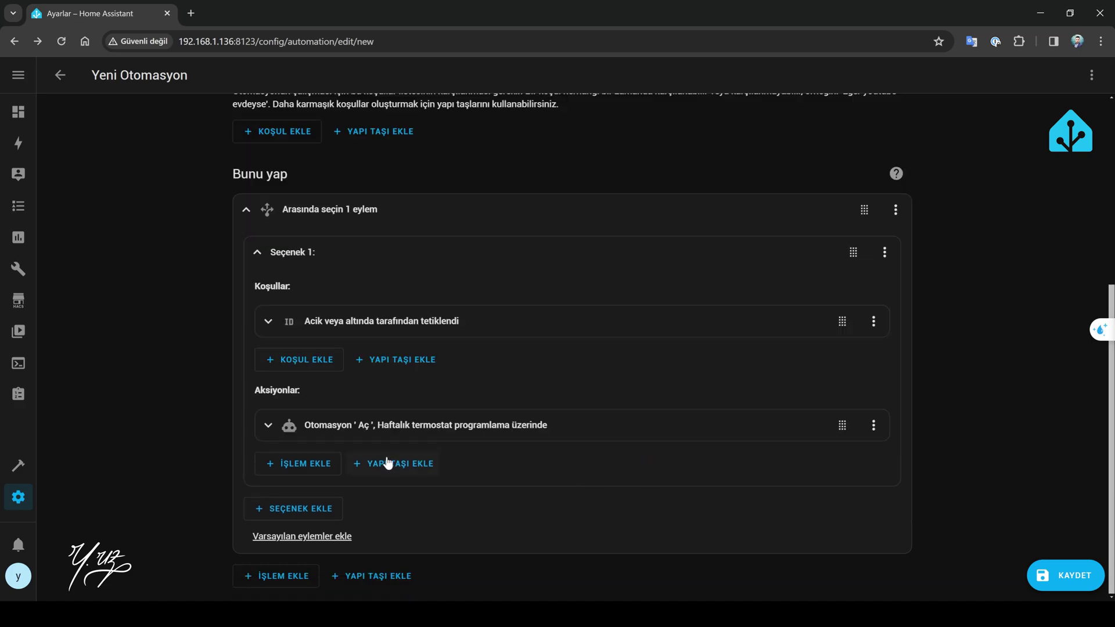
- Add an Eğer-o zaman block to Seçenek 1's actions with a state condition requiring Kombi to be Kapalı
click(396, 465)
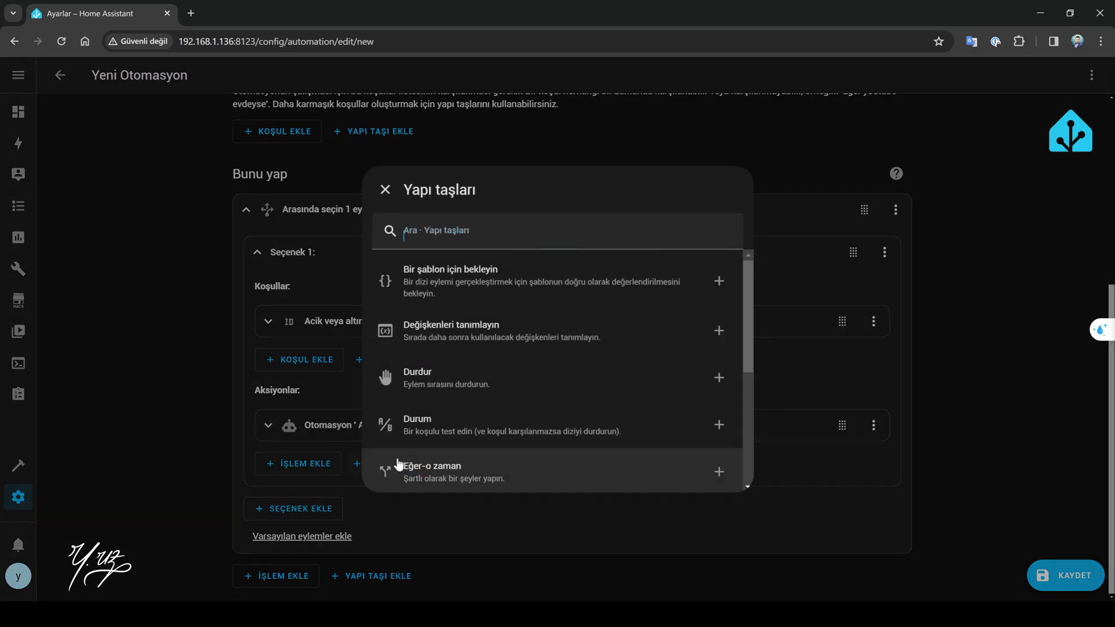
click(428, 473)
click(328, 325)
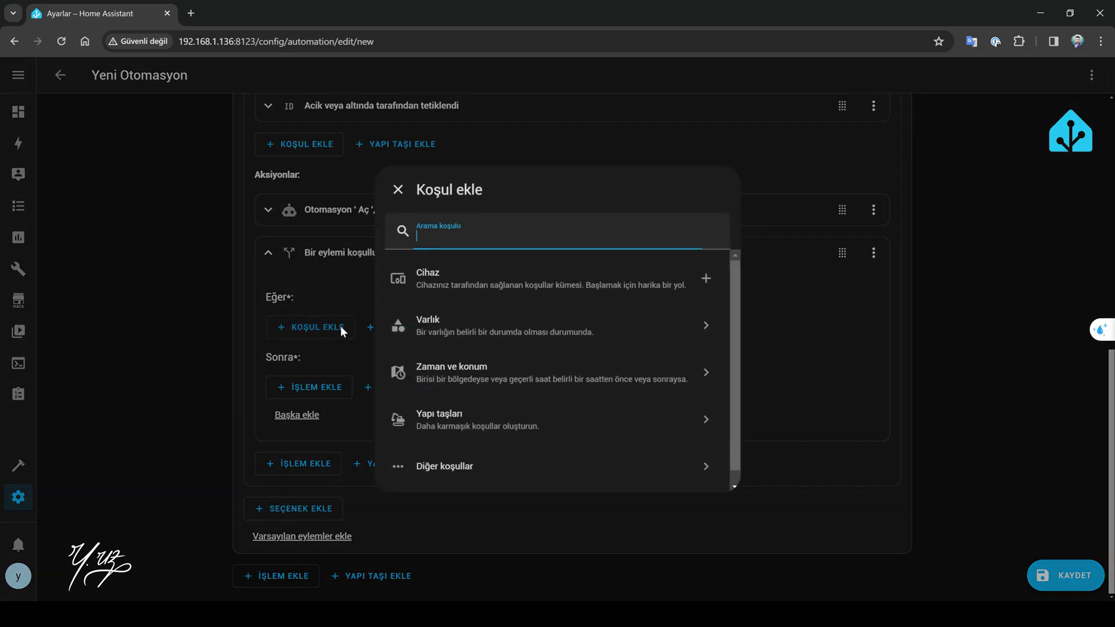
click(463, 323)
click(460, 305)
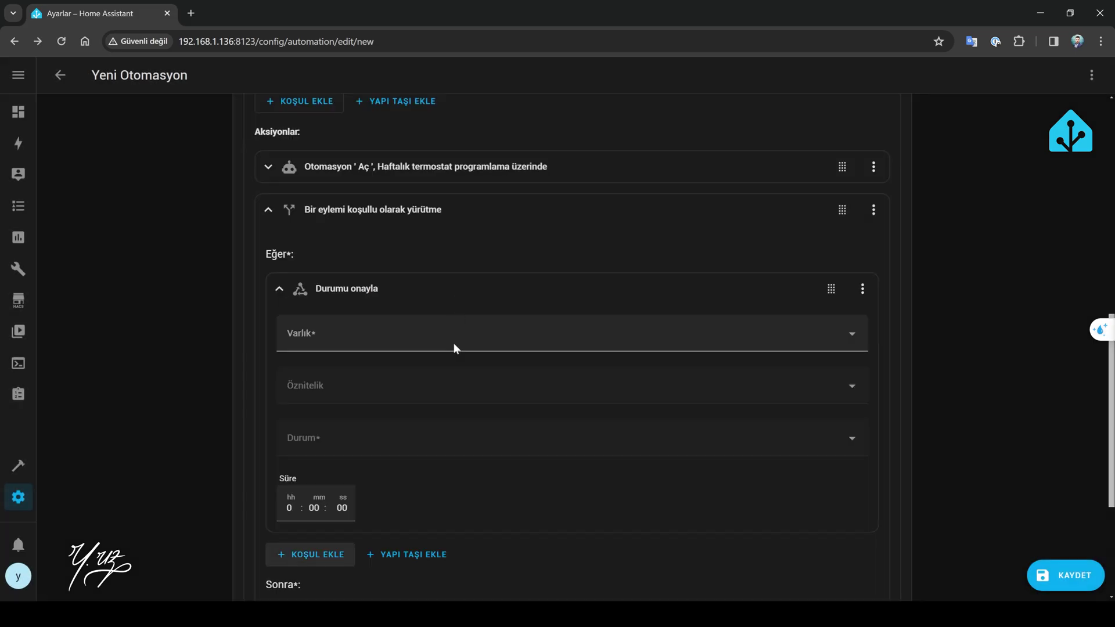
click(390, 342)
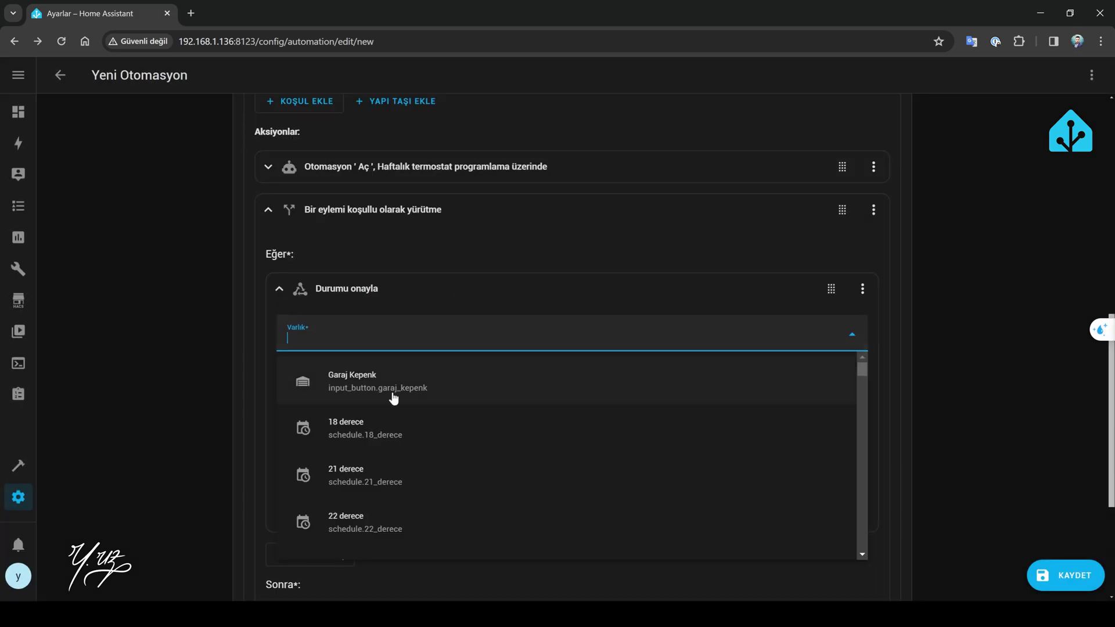
text(Kombi)
click(386, 428)
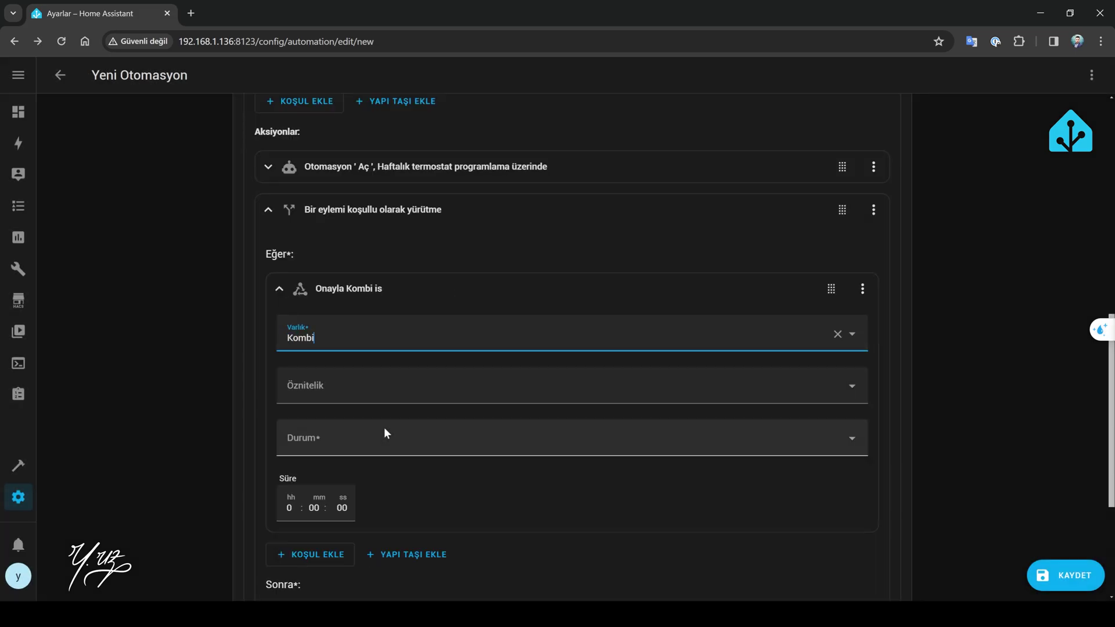
click(366, 446)
click(309, 507)
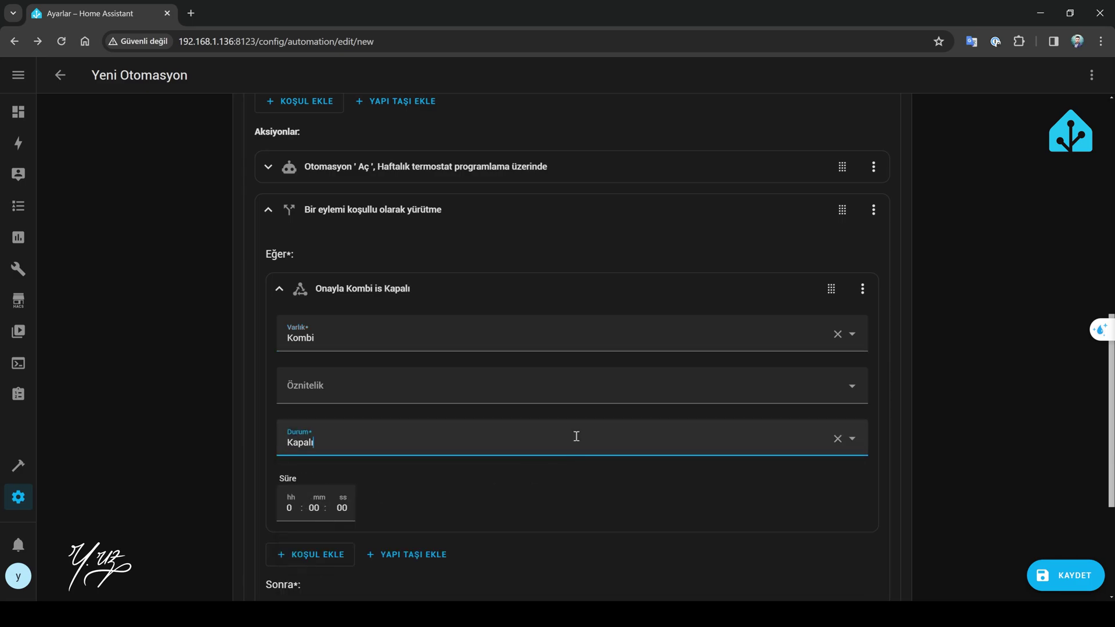
click(279, 289)
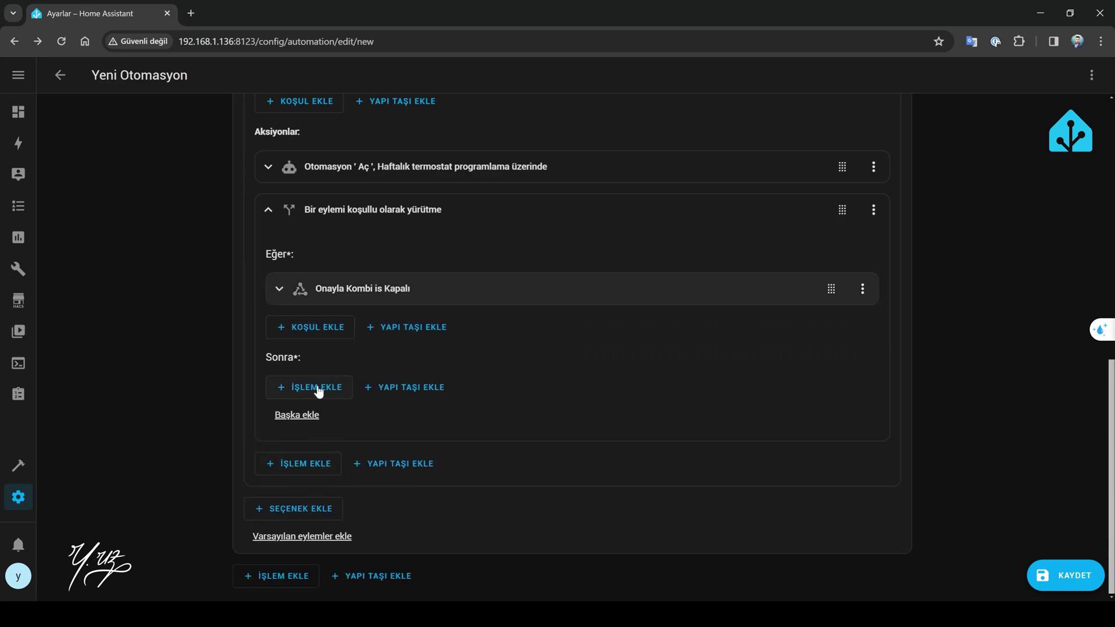
- Add an İklimlendirme: HVAC modunu ayarla action under Sonra with Kombi as its target
click(317, 387)
click(497, 378)
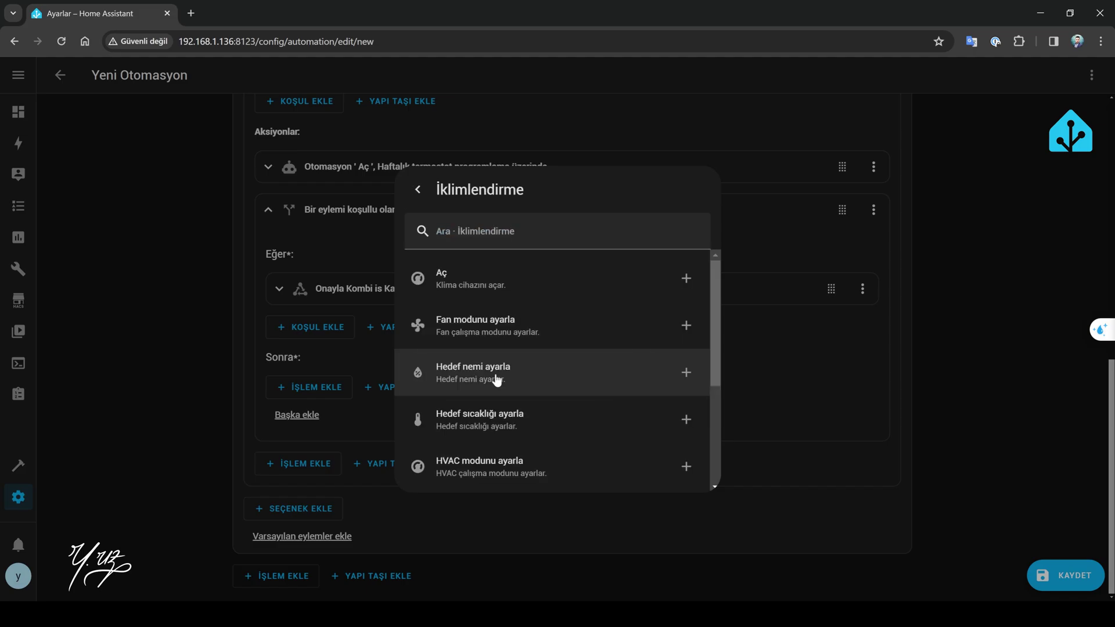
scroll(500, 428, down, 1)
click(515, 398)
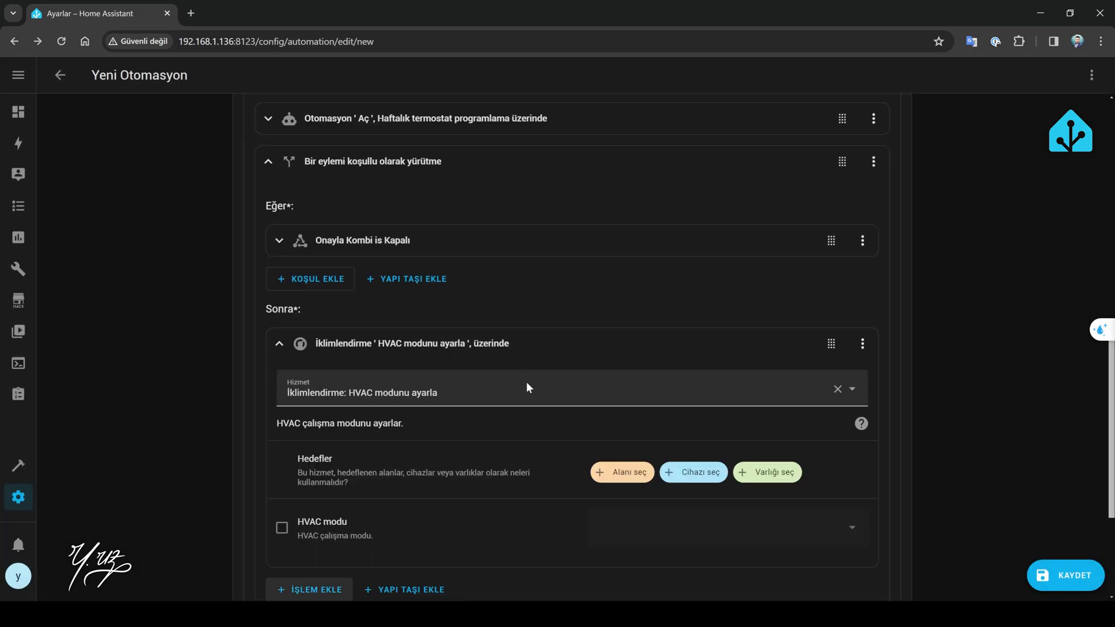
click(749, 471)
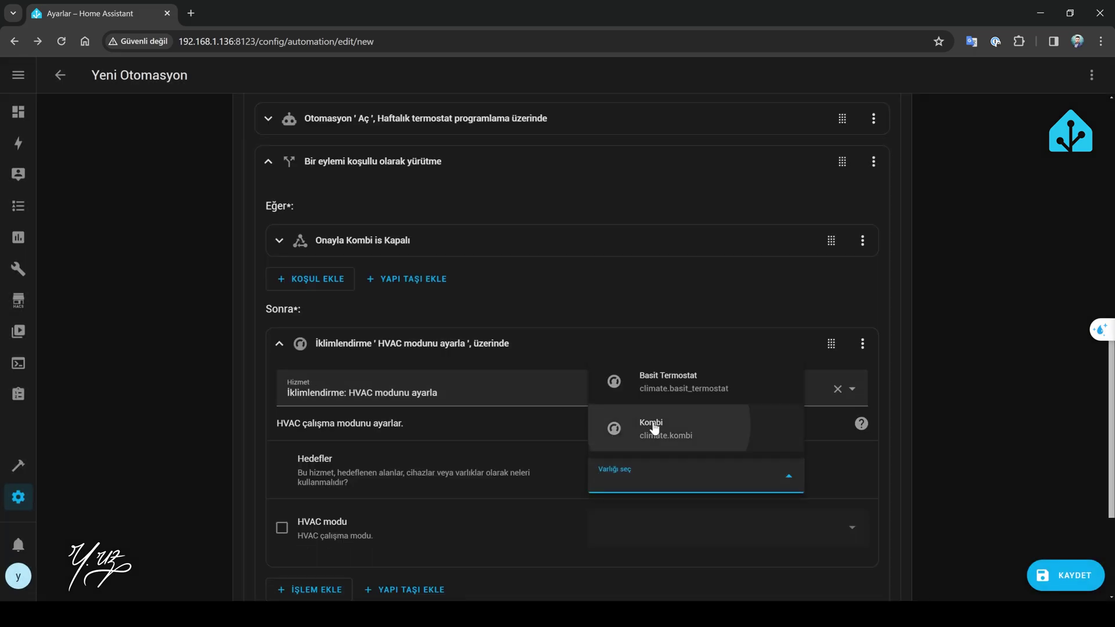
click(654, 428)
- Set the Kombi action's HVAC modu to Isıtma, then collapse the action and its conditional block
scroll(433, 449, down, 2)
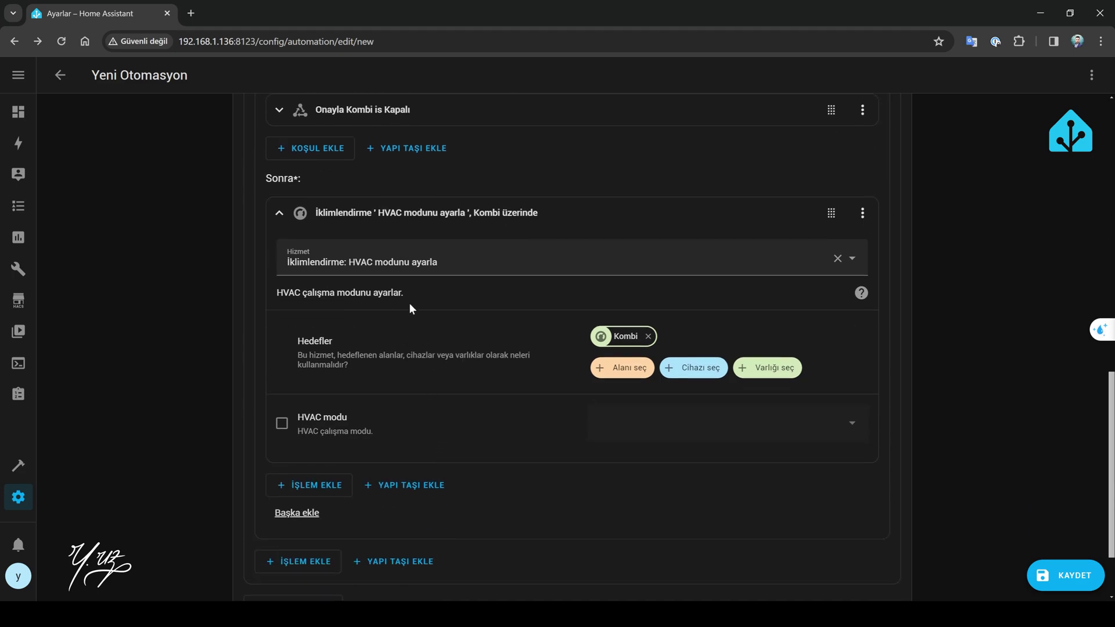
click(282, 424)
click(659, 438)
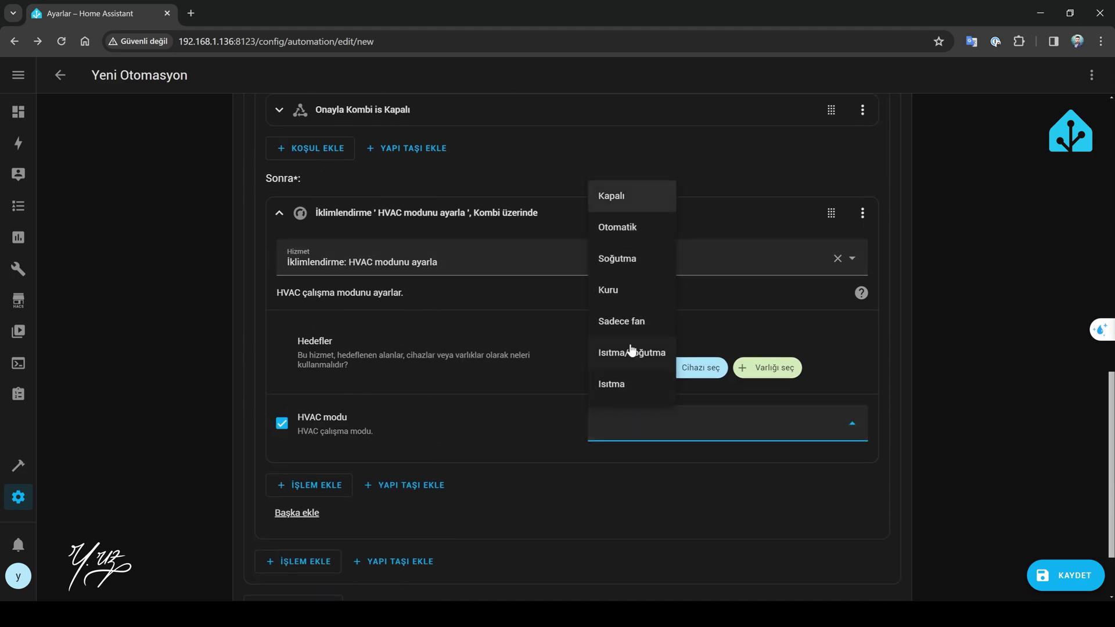
click(616, 388)
click(278, 214)
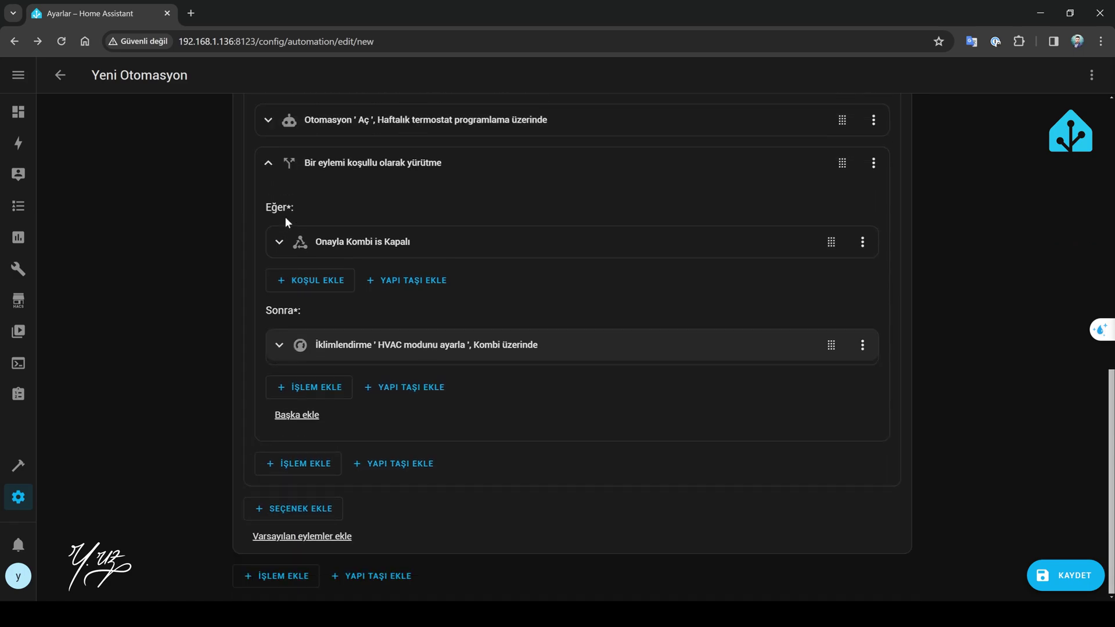
scroll(272, 302, up, 1)
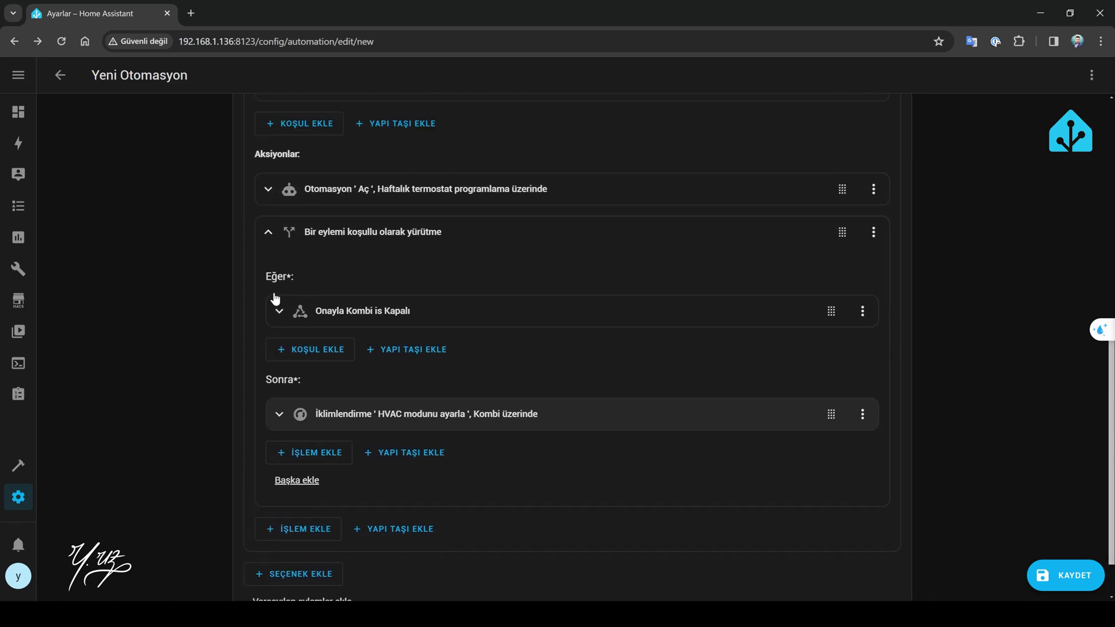
click(268, 230)
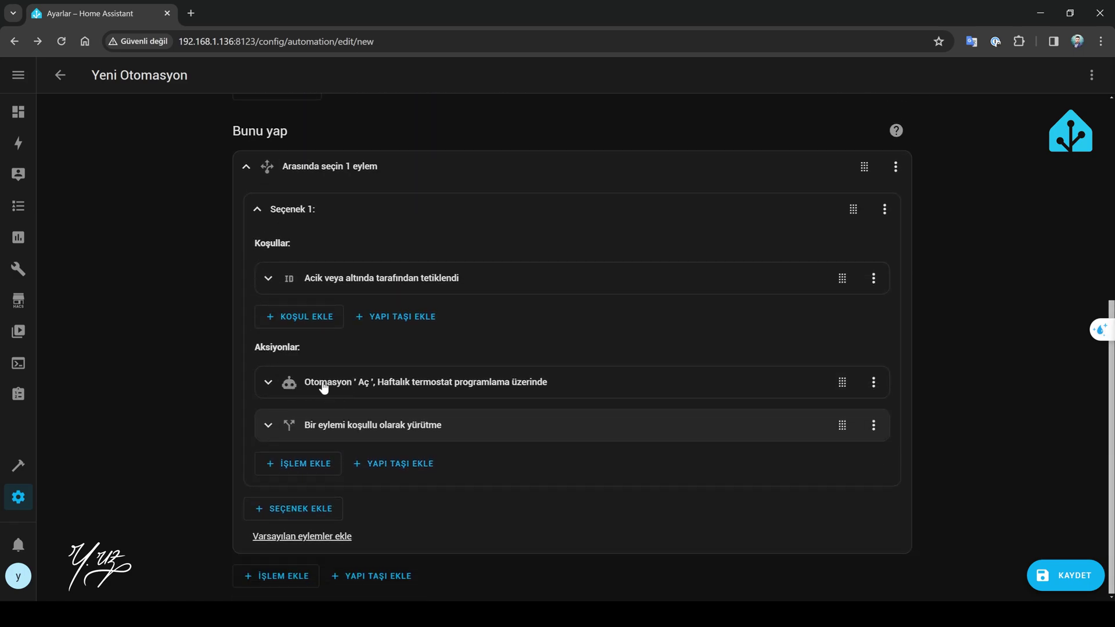
- Reopen Seçenek 1's conditional block to review its Kombi condition and HVAC action, then collapse it
click(268, 426)
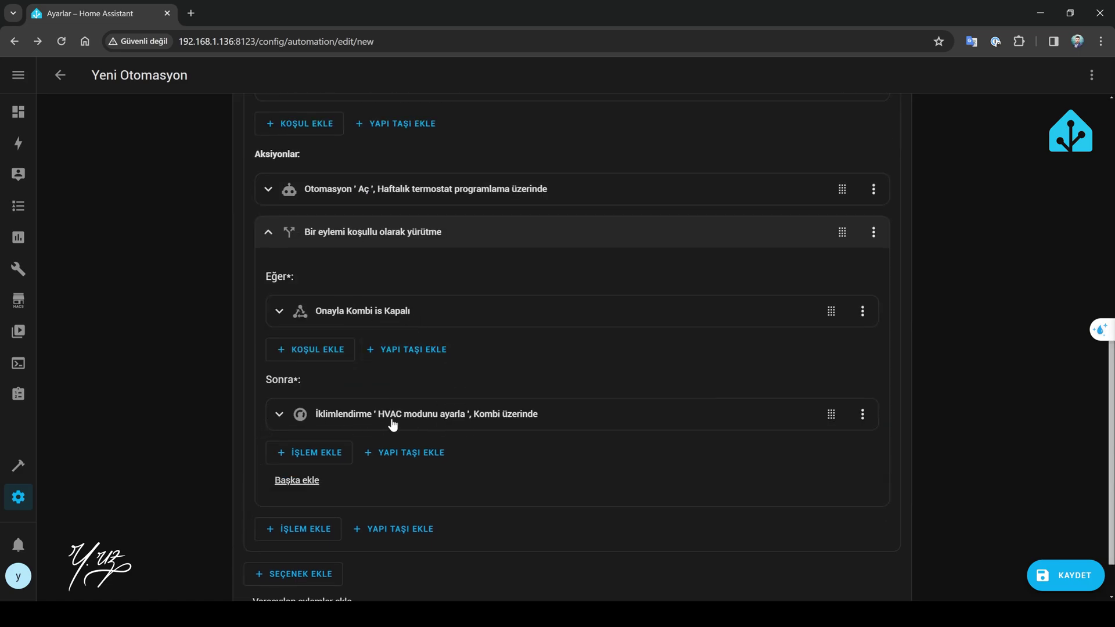
scroll(307, 434, down, 1)
scroll(308, 428, up, 1)
click(268, 296)
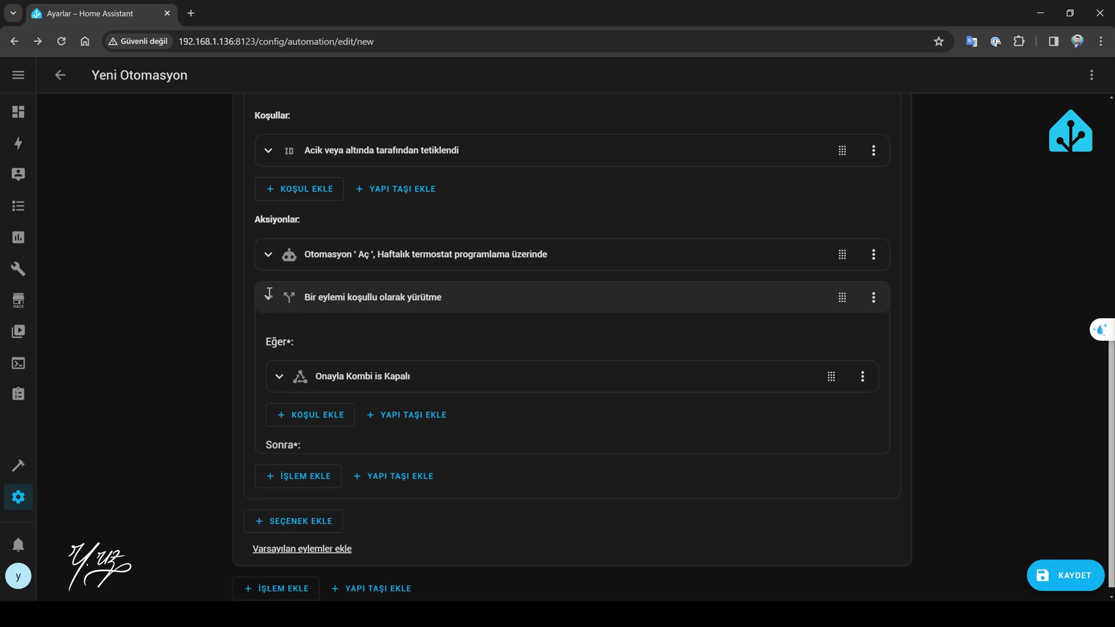
- Collapse Seçenek 1 and add a second option to the Seç block
click(256, 208)
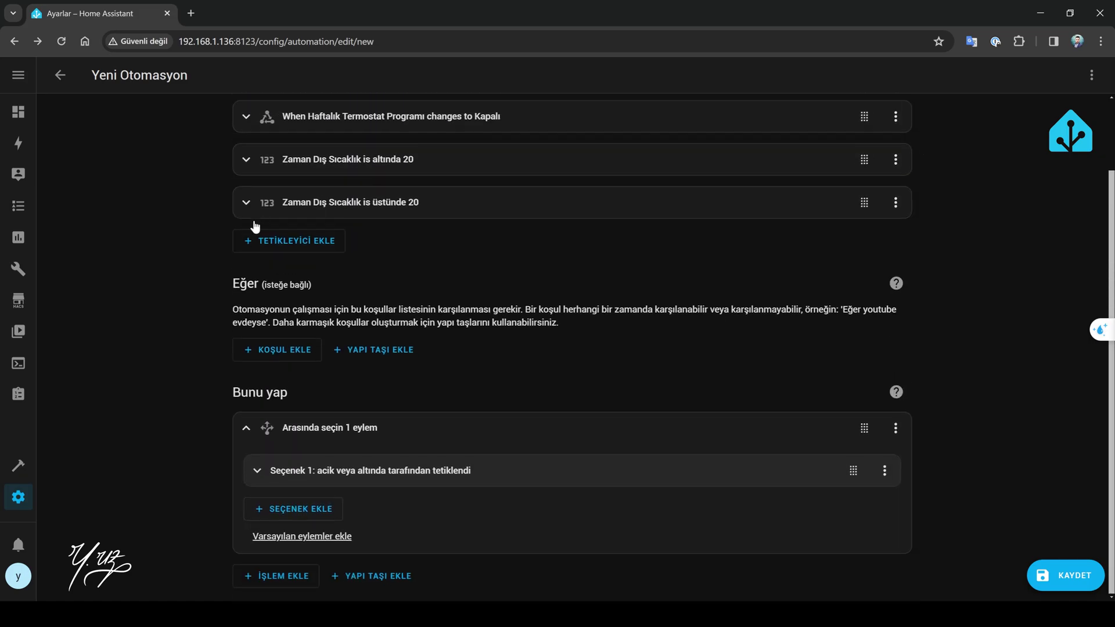
click(311, 515)
scroll(311, 495, down, 2)
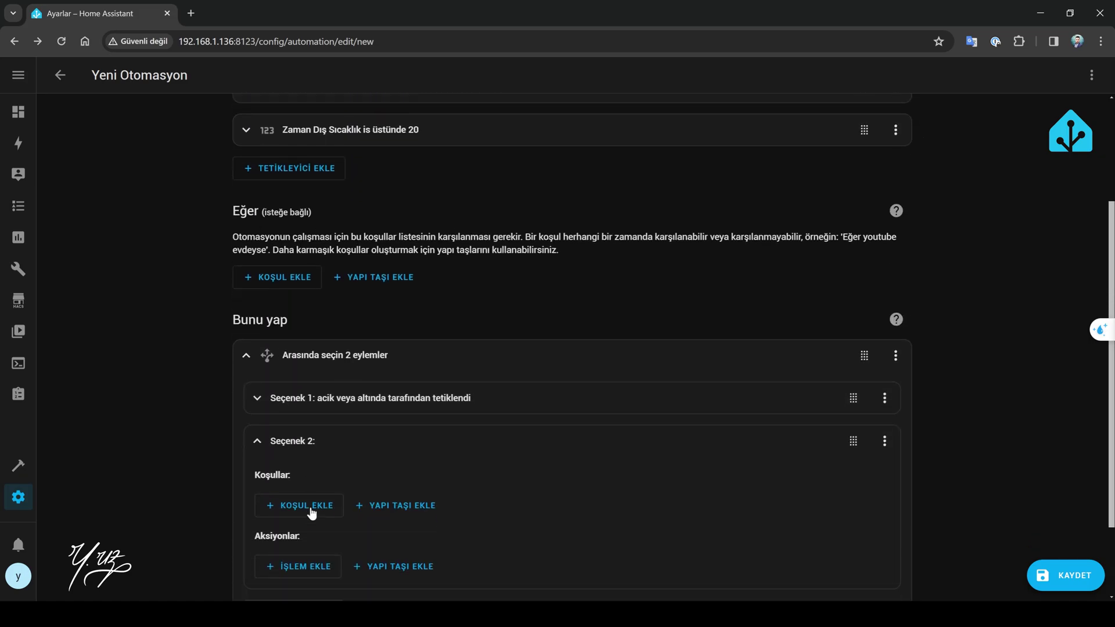
- Add a Tarafından tetiklendi condition to Seçenek 2 with the kapali and uzerinde triggers selected, and collapse it
click(315, 447)
text(tar)
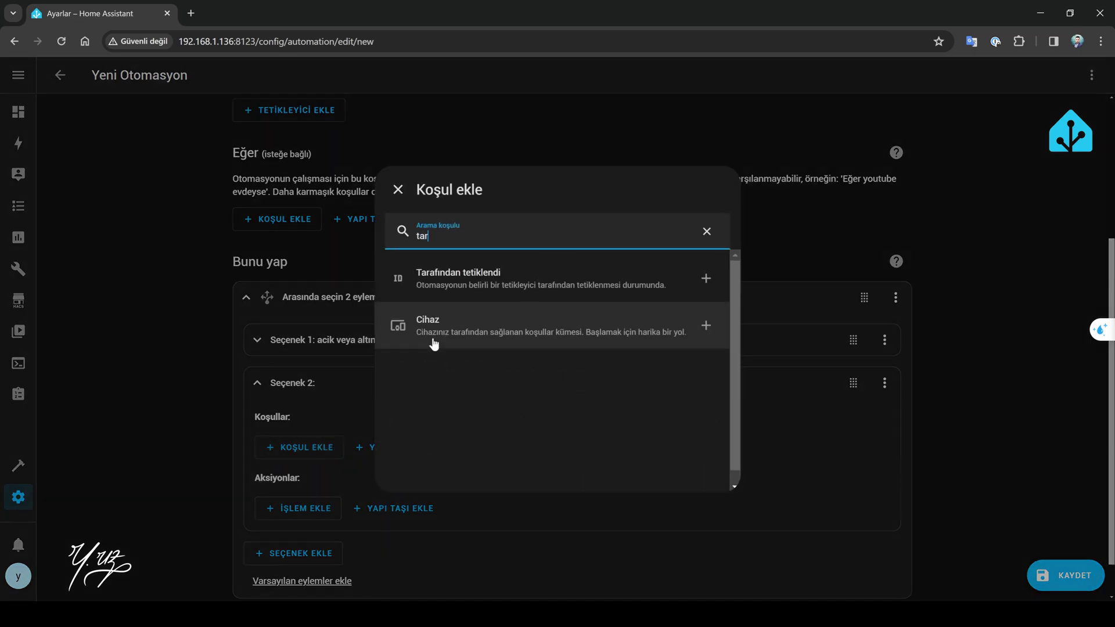
click(468, 289)
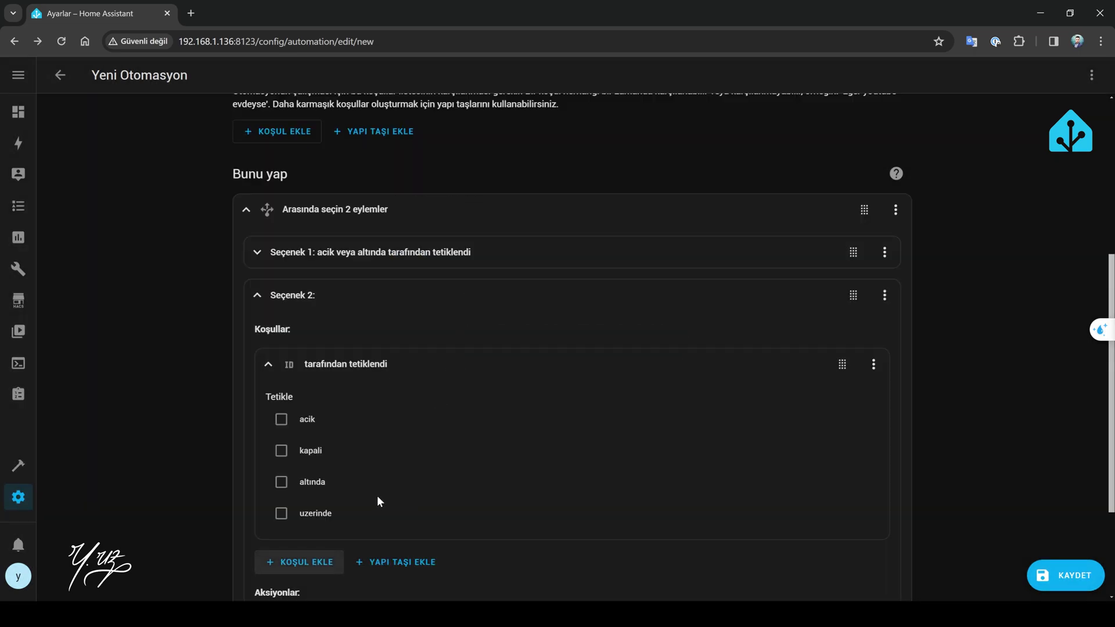
click(282, 452)
click(282, 514)
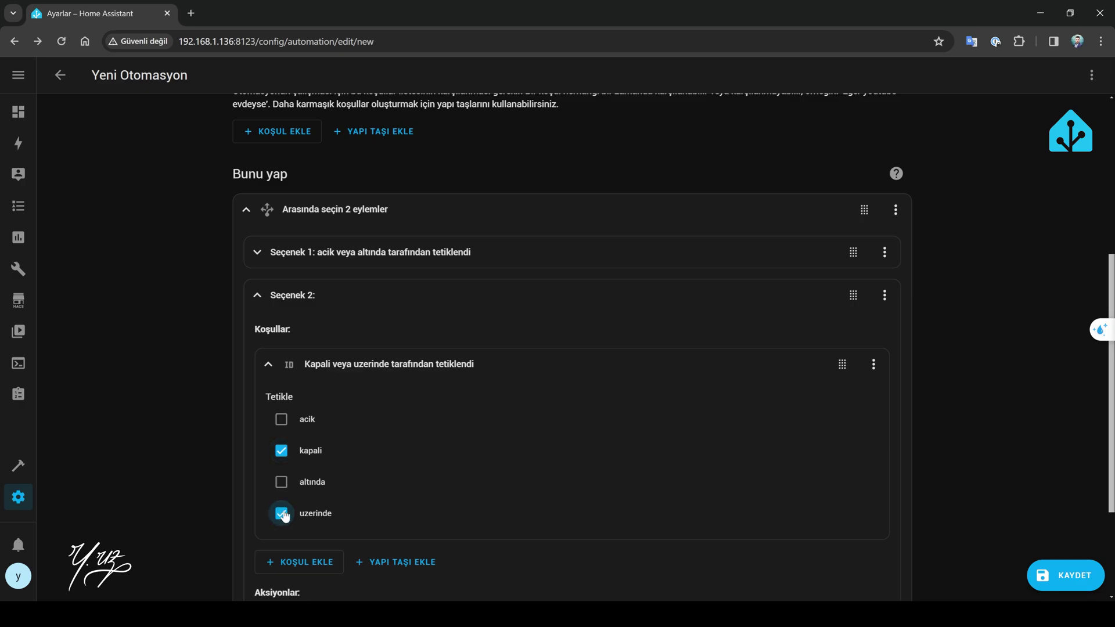
click(269, 364)
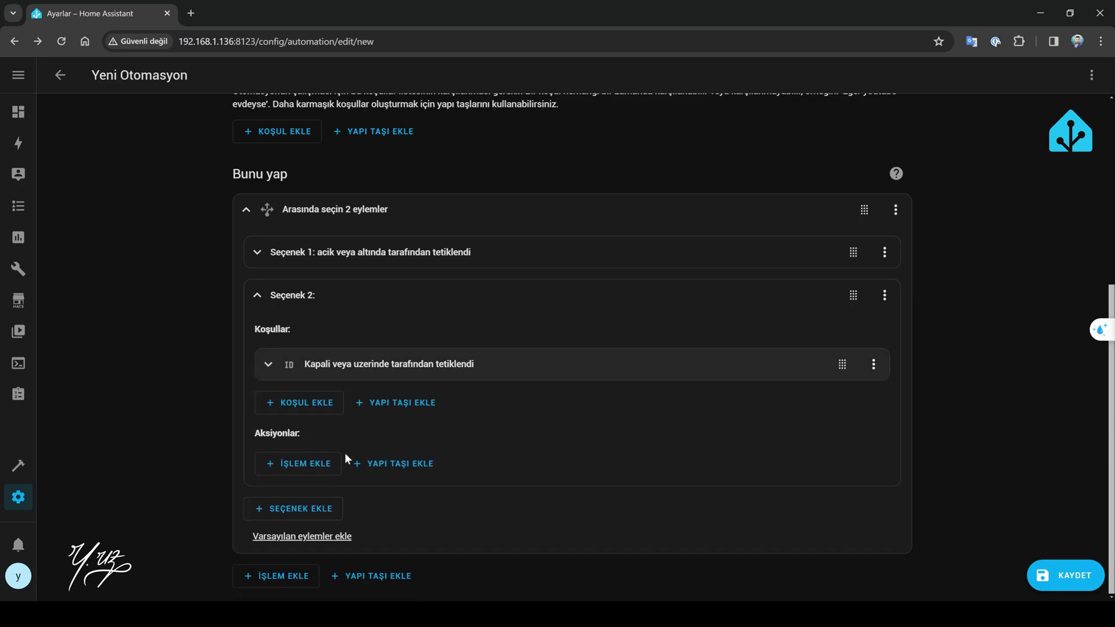
- Add an Otomasyon: Kapat action to Seçenek 2 targeting Haftalık termostat programlama, and collapse it
click(307, 464)
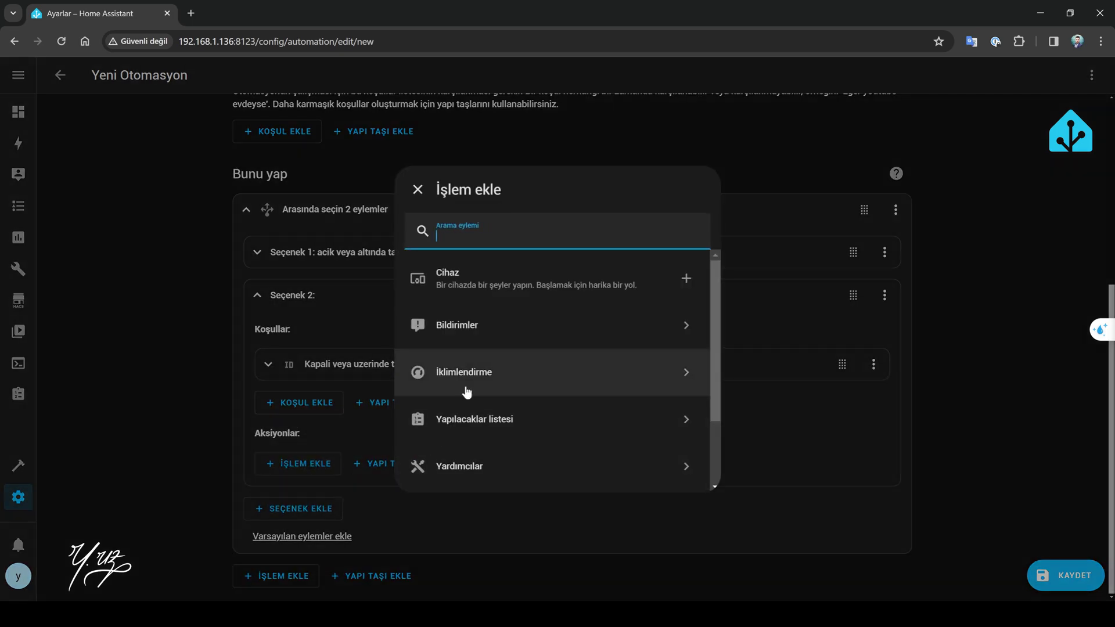
text(otom)
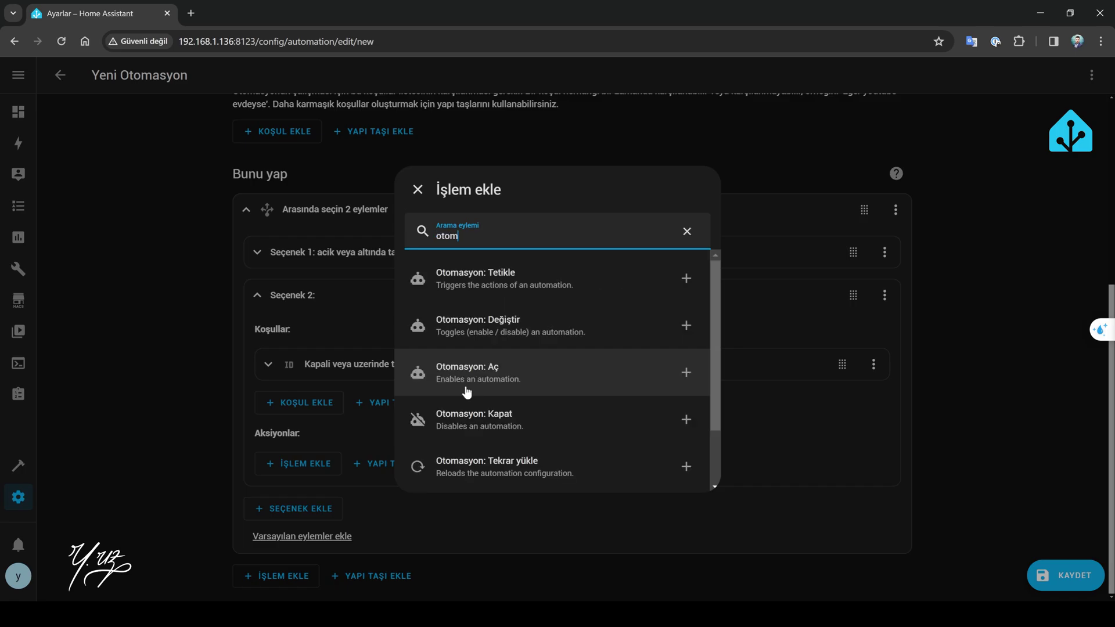
click(460, 418)
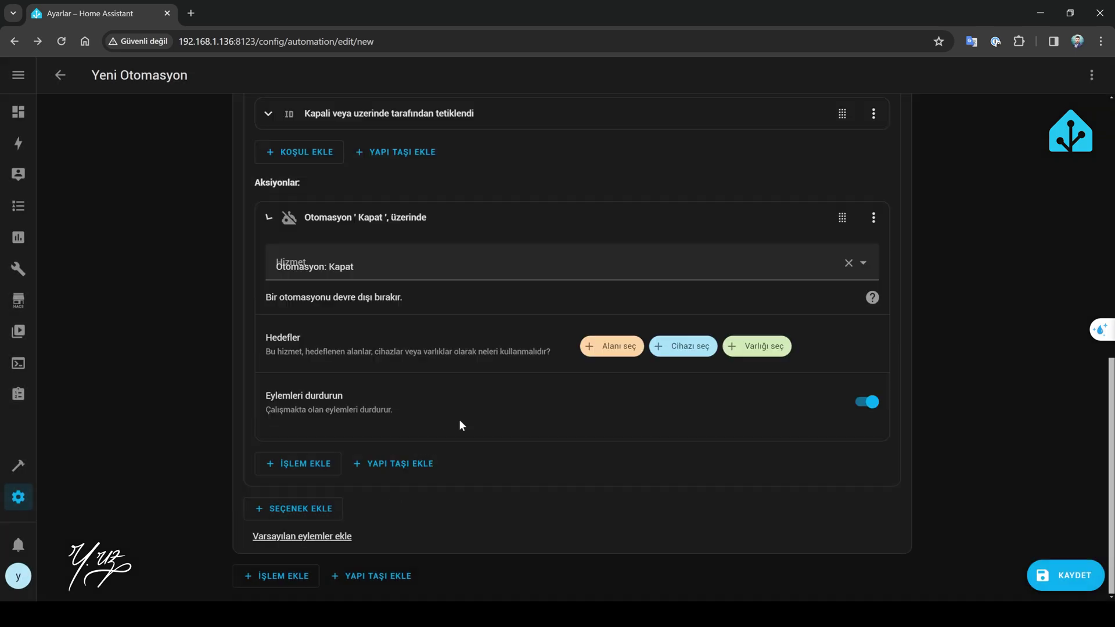
click(783, 351)
click(690, 400)
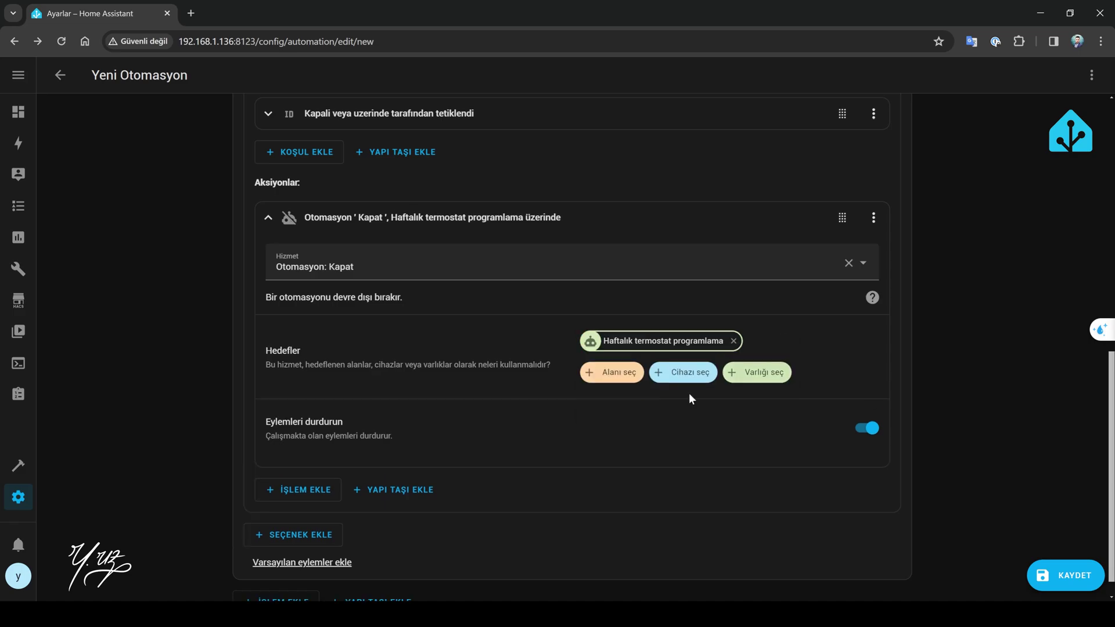
click(268, 218)
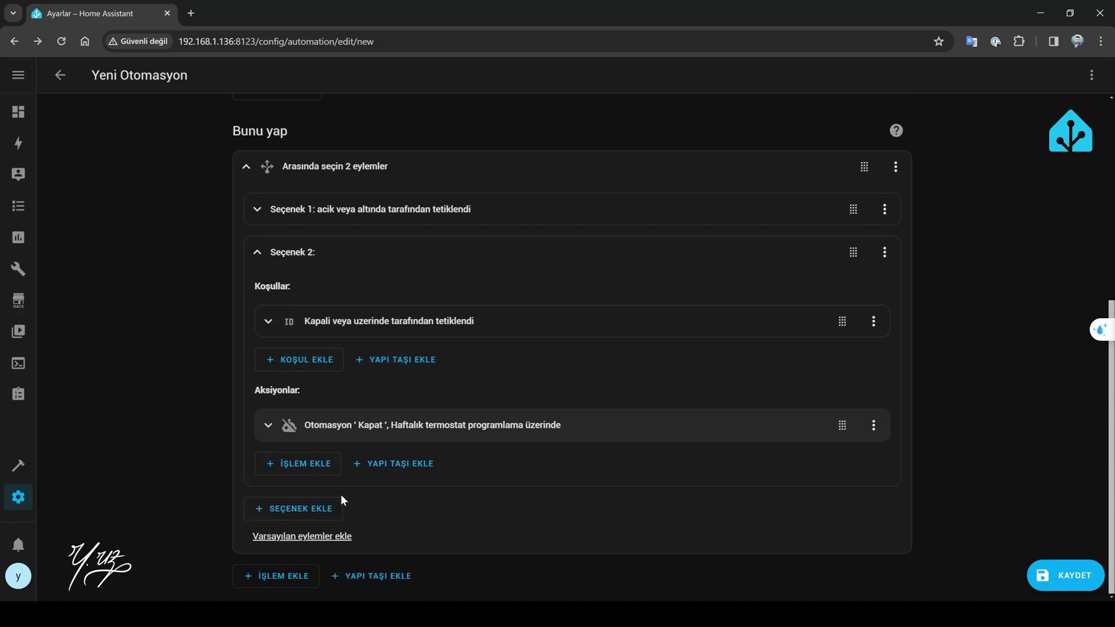
- Add an Eğer-o zaman building block to Seçenek 2's actions with an entity state condition under Eğer
click(390, 464)
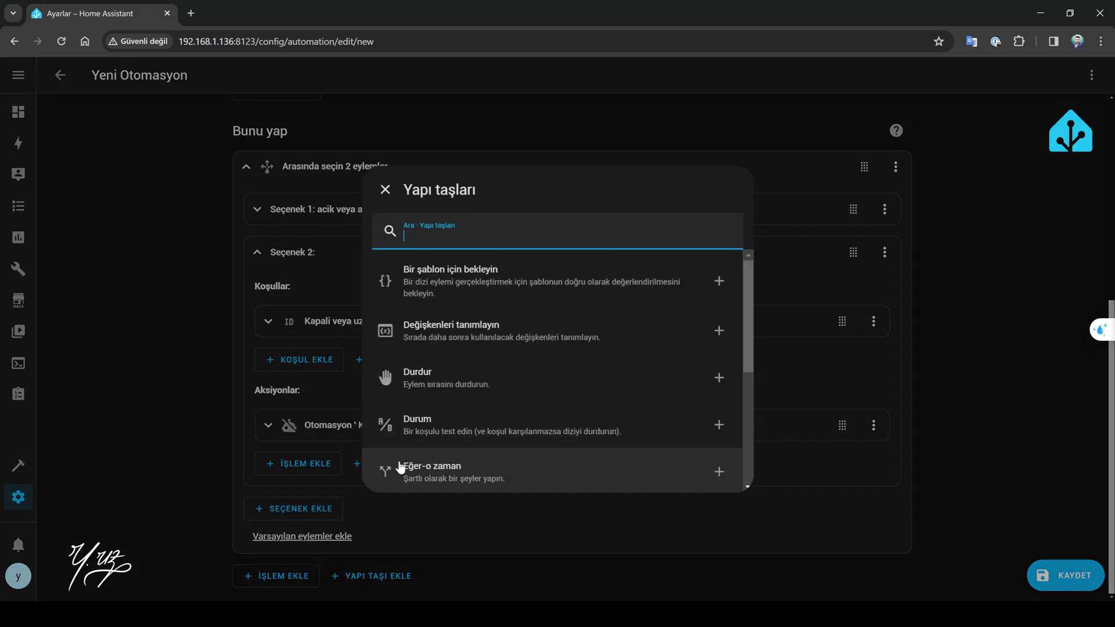
click(441, 463)
click(318, 326)
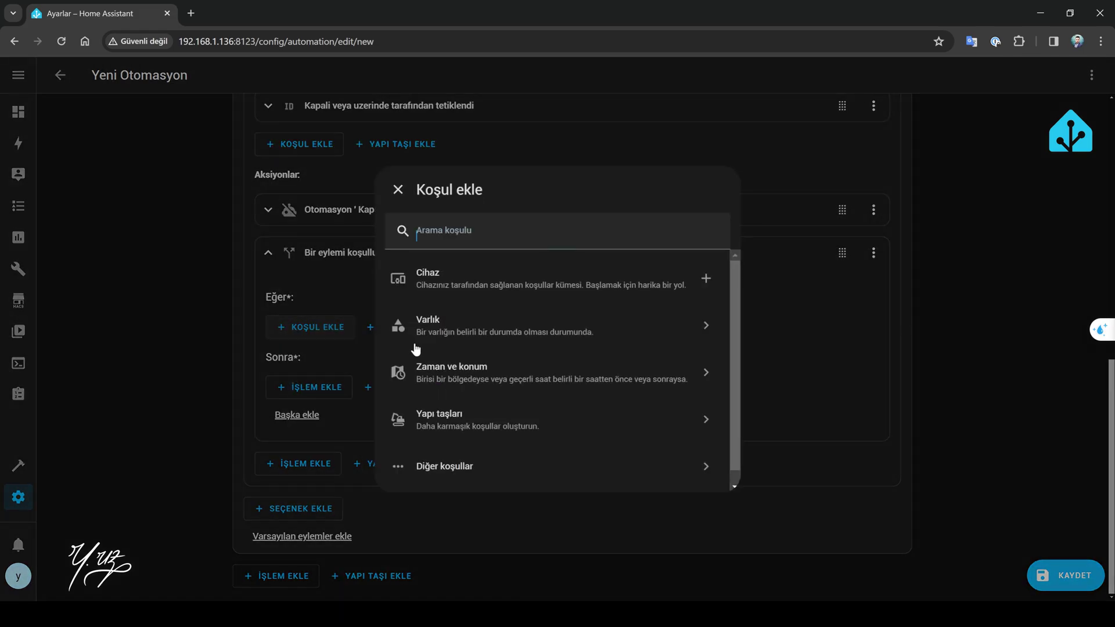
click(478, 330)
click(460, 281)
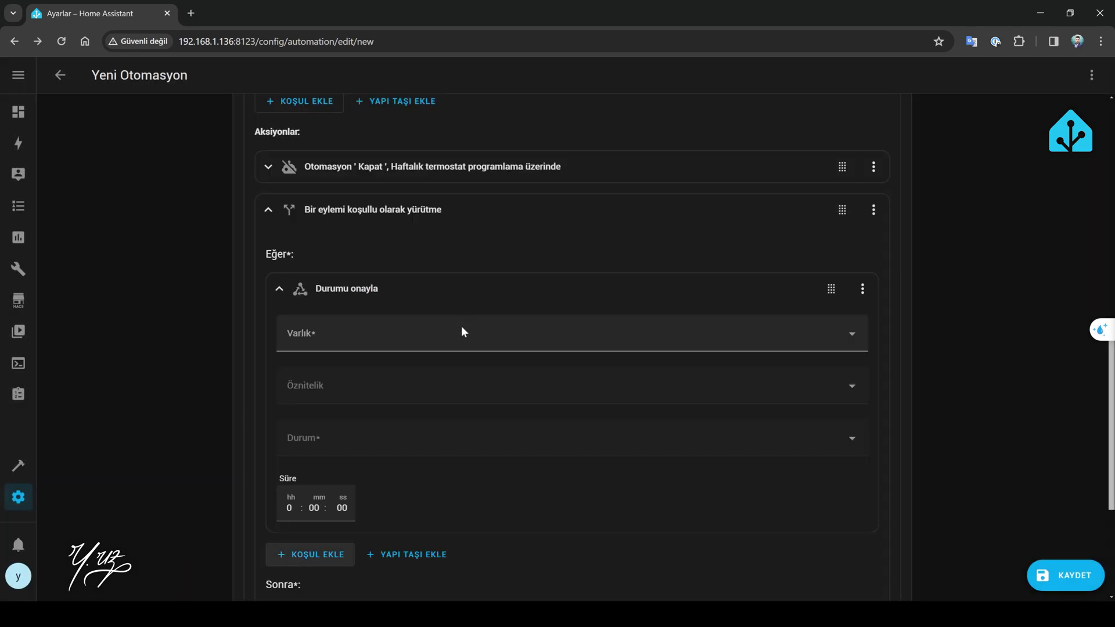
- Set the state condition's entity to Kombi (climate.kombi) and its state to Isıtma, and collapse the condition
click(380, 339)
text(ko)
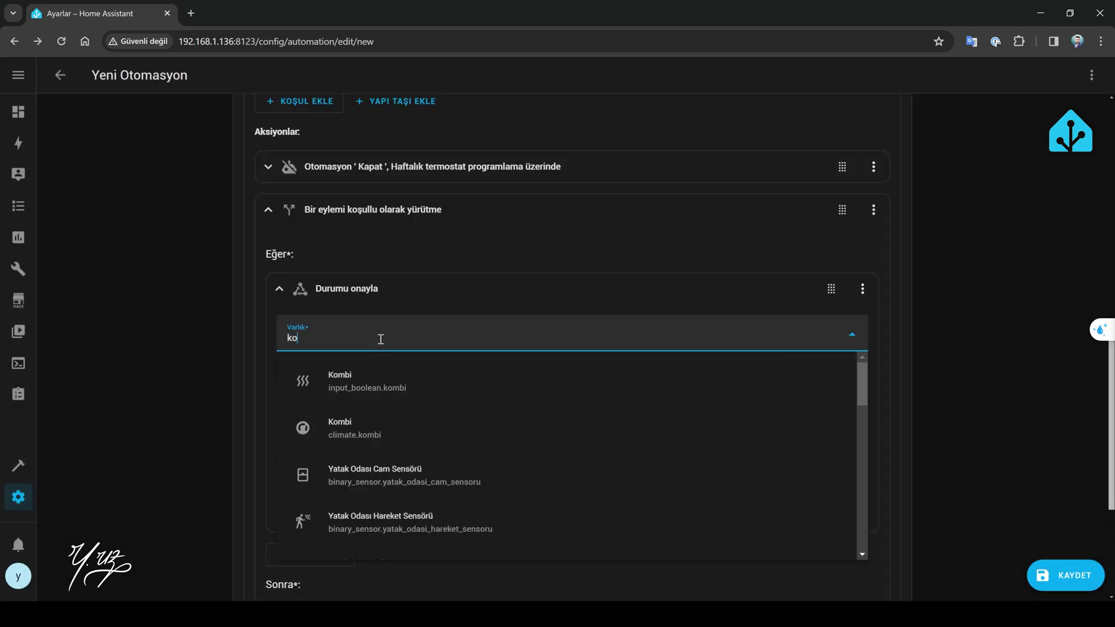
click(375, 422)
click(360, 440)
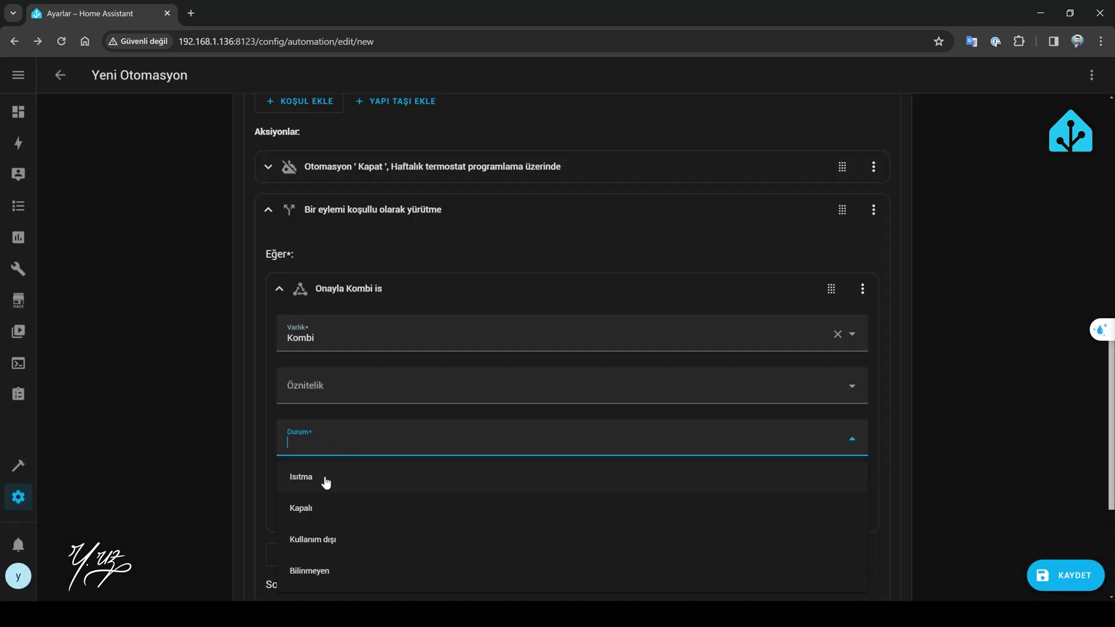
click(324, 477)
click(279, 289)
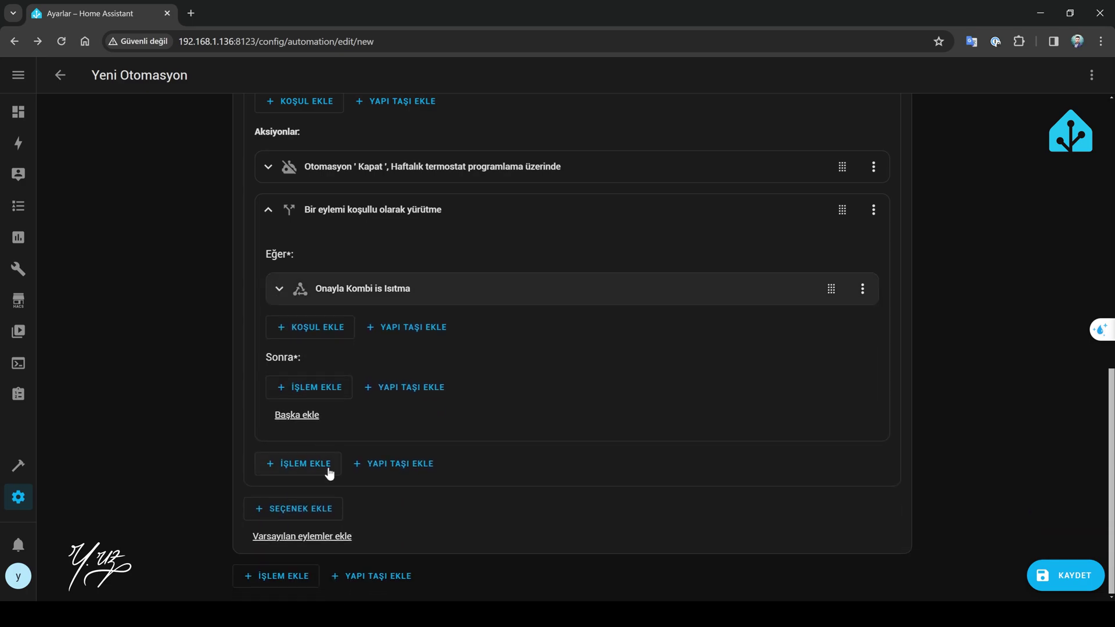
- Add an İklimlendirme: HVAC modunu ayarla action under Sonra in Seçenek 2's conditional block, targeting Kombi
click(319, 384)
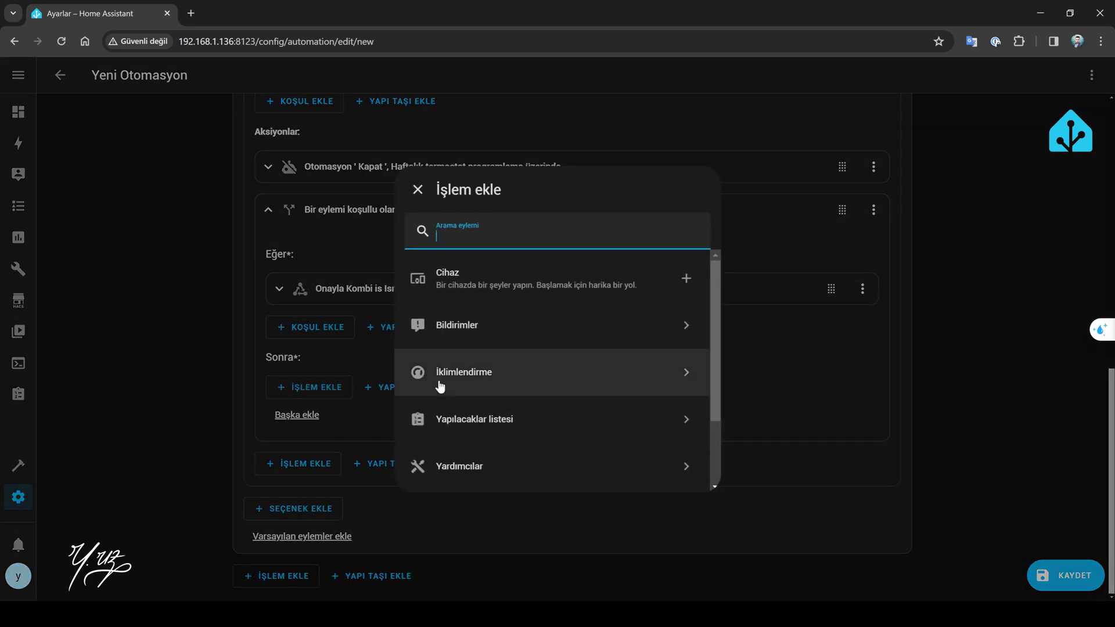
click(504, 379)
click(521, 465)
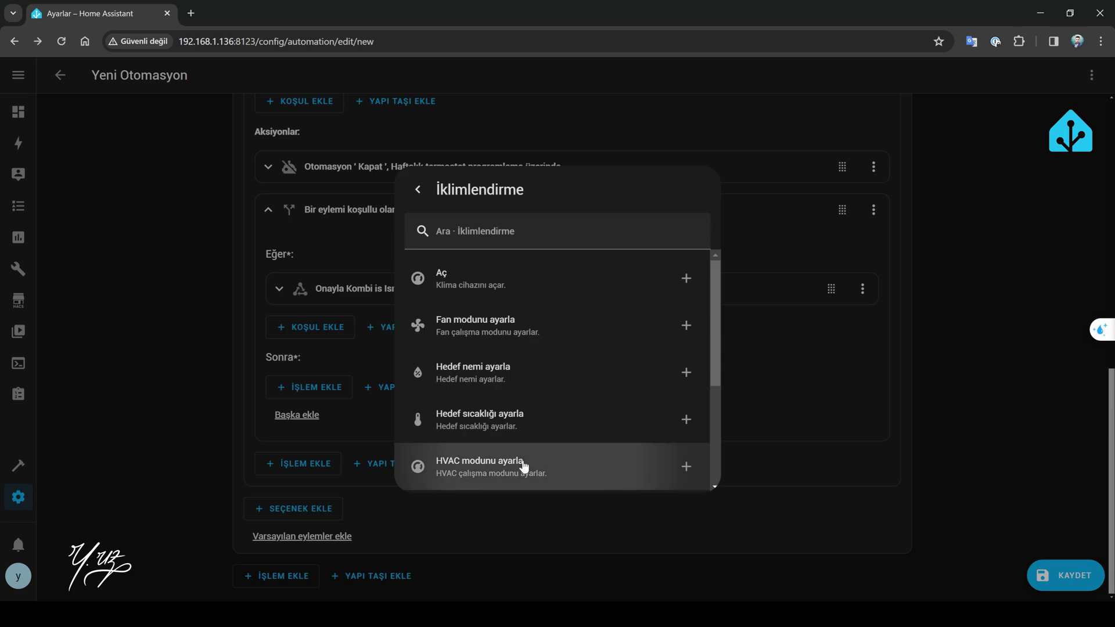
click(757, 471)
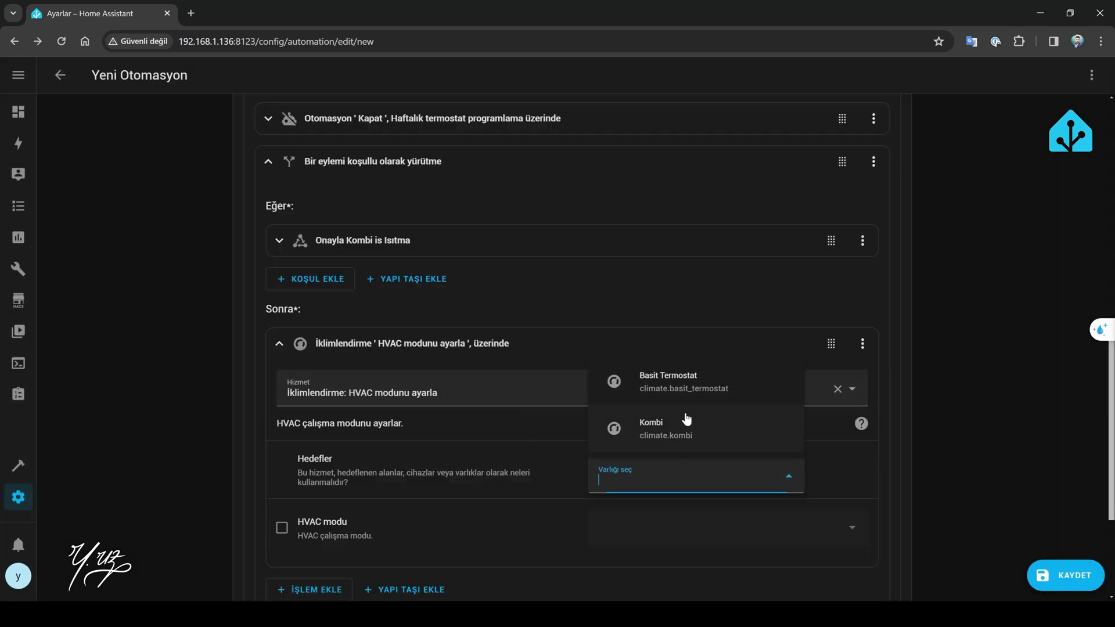
click(673, 436)
- Set the Kombi action's HVAC modu to Kapalı, and collapse the action, its conditional block and Seçenek 2
scroll(358, 490, down, 2)
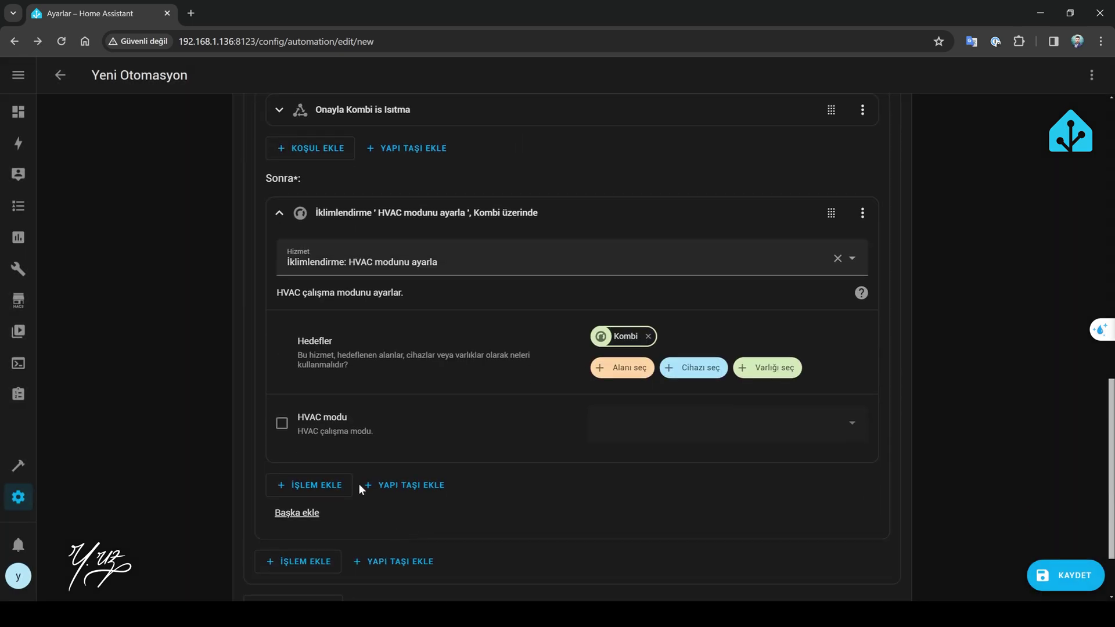
click(282, 430)
click(683, 439)
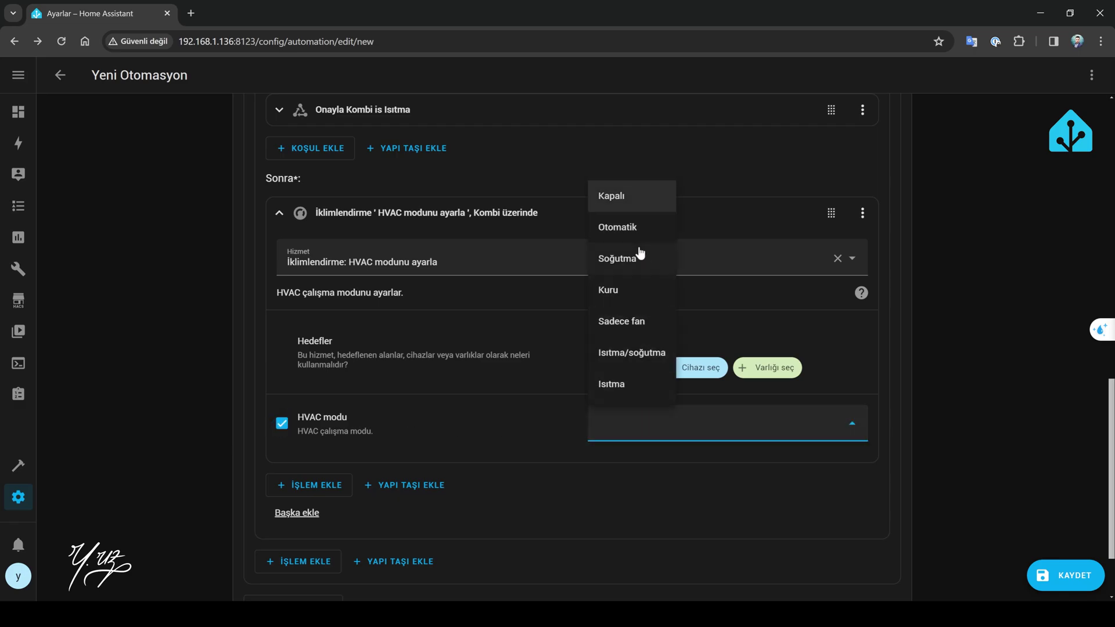
click(638, 209)
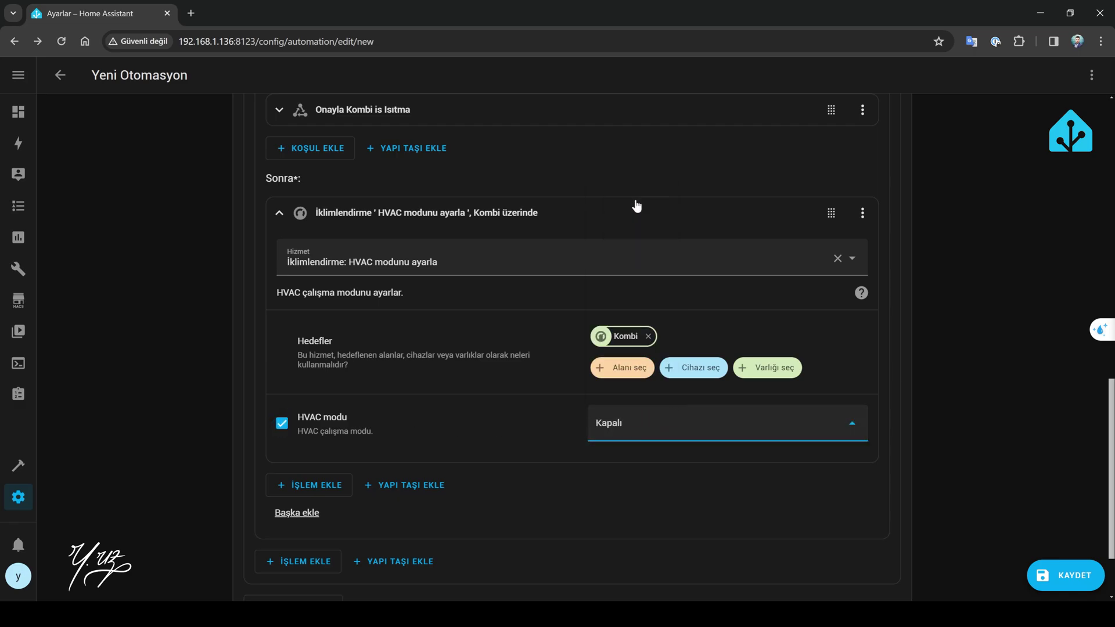
click(279, 213)
scroll(262, 300, up, 2)
click(256, 293)
scroll(253, 292, up, 1)
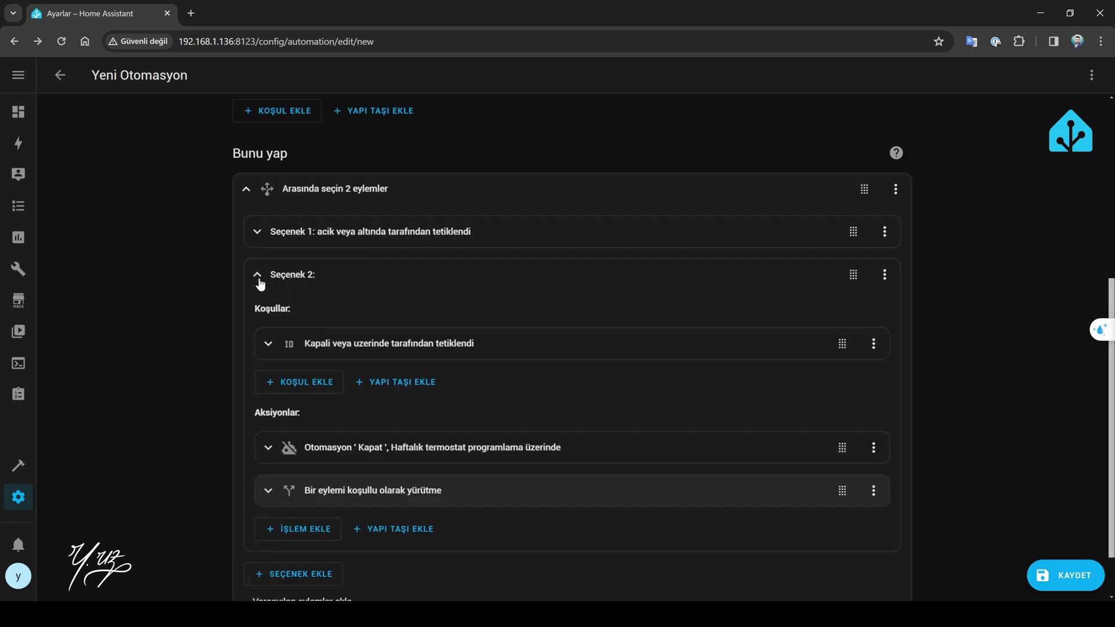
click(256, 281)
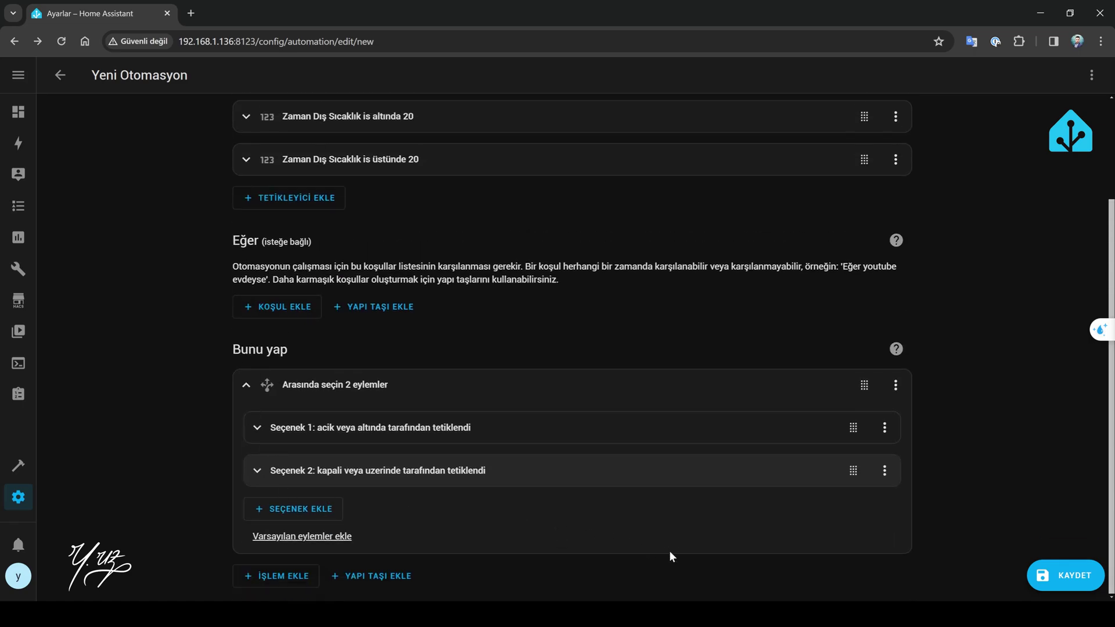
- Save the new automation under the name Aç kapat
click(1060, 576)
key(ctrl+a)
text(Aç kapat)
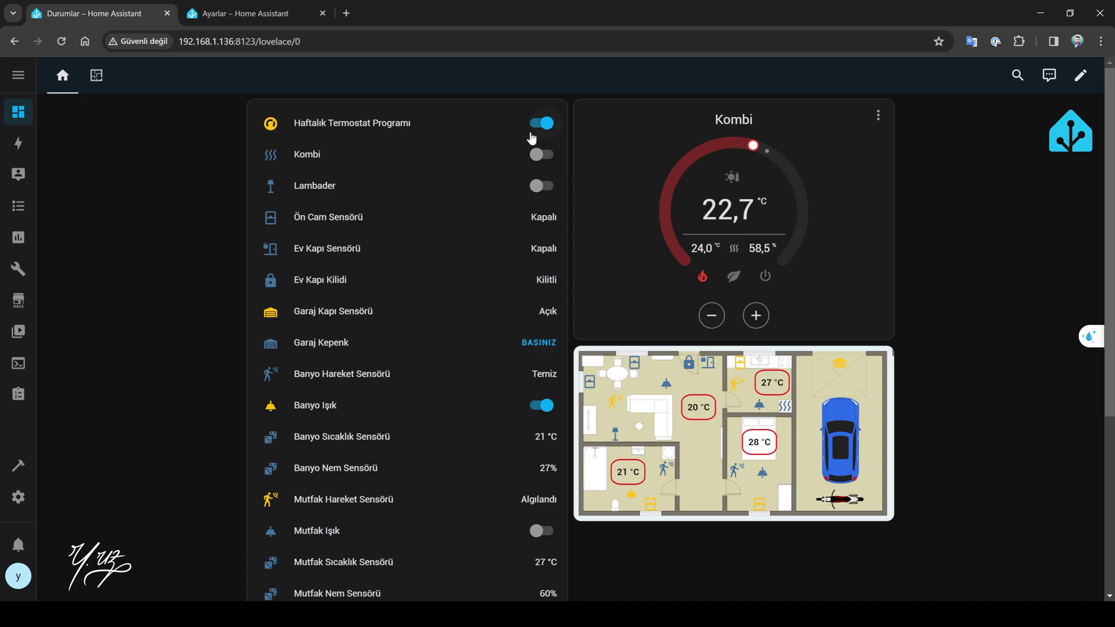
- Check the Haftalık termostat programlama automation's status in the automations list while switching the dashboard's Haftalık Termostat Programı toggle off and on
click(237, 16)
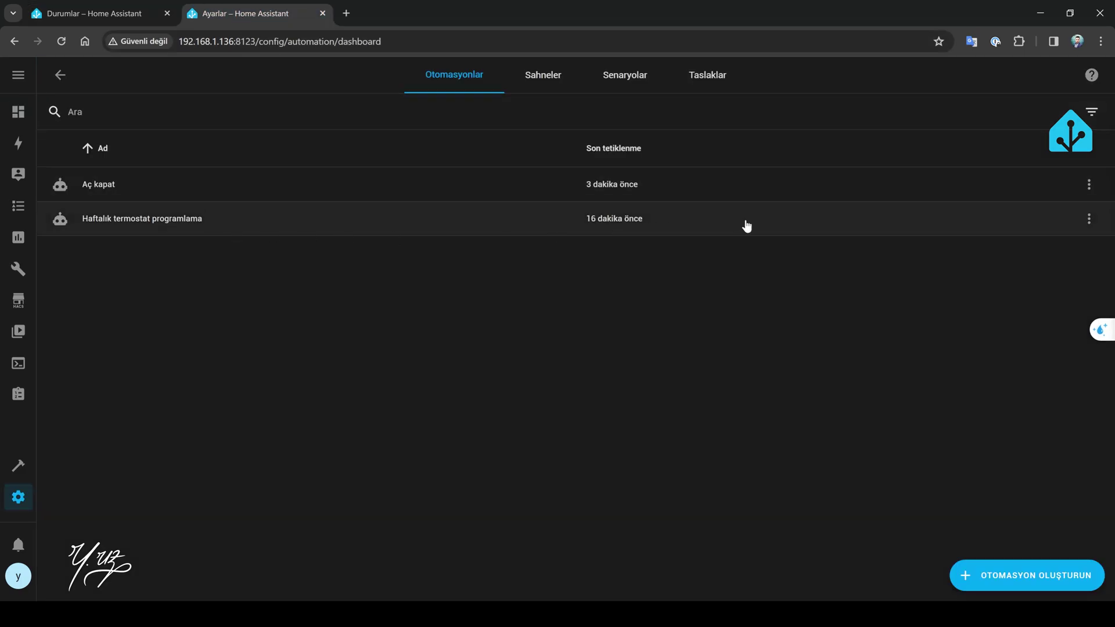
click(96, 14)
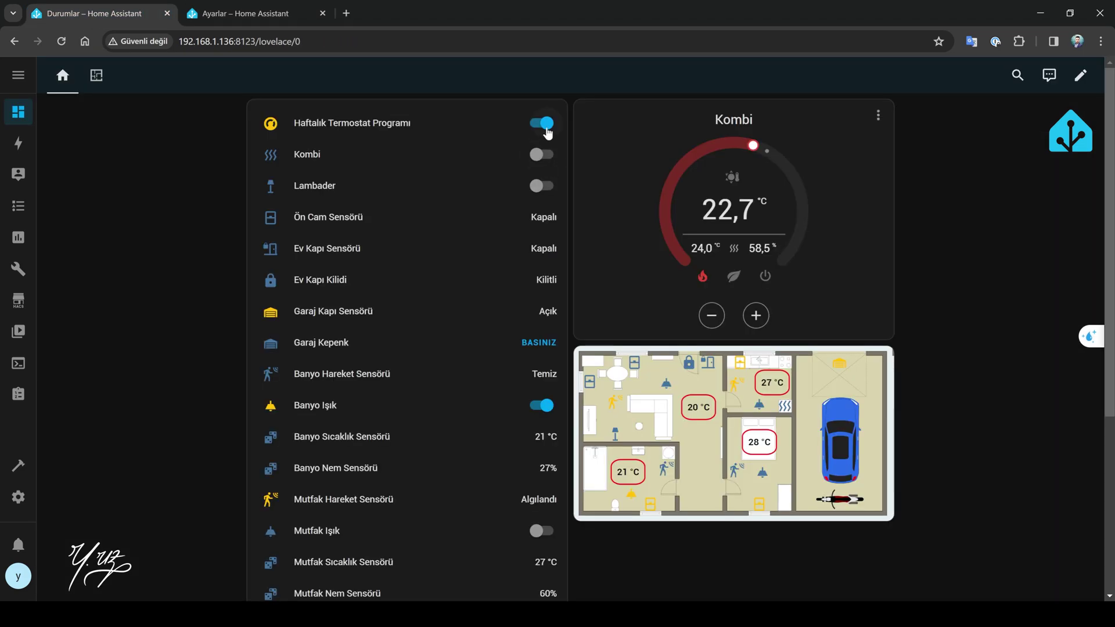
click(244, 14)
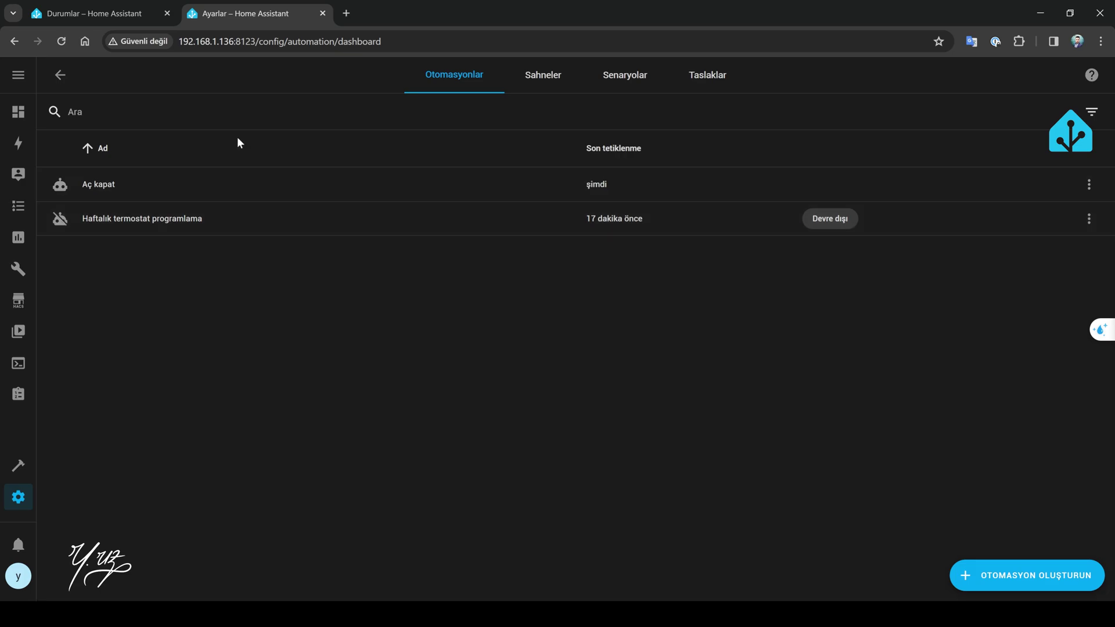
click(69, 22)
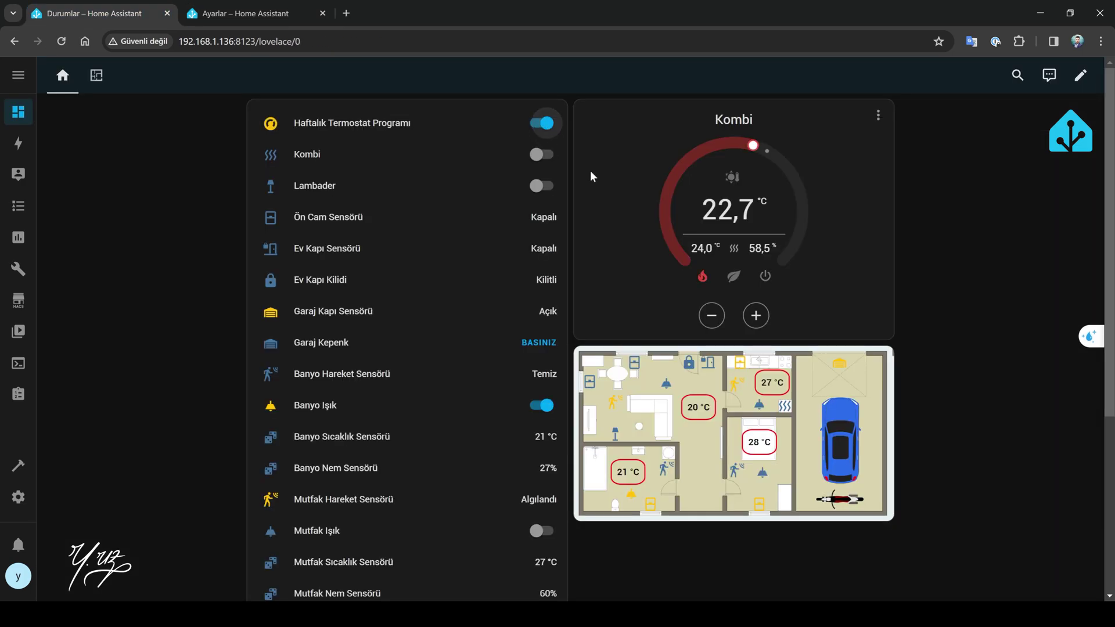
click(263, 15)
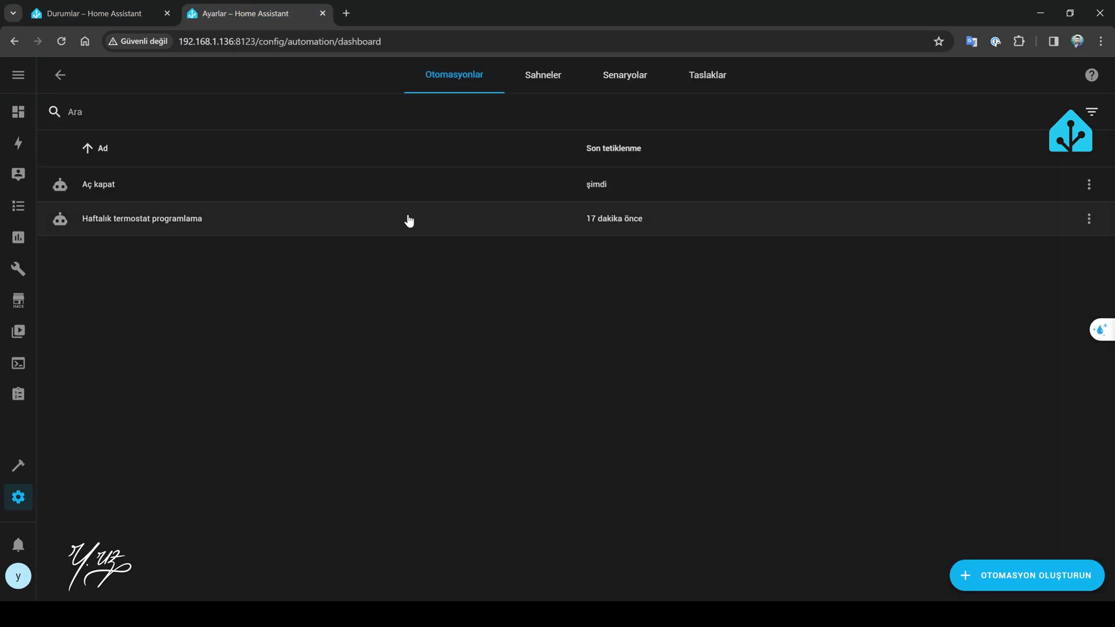
- Return to the dashboard and switch Haftalık Termostat Programı off and back on to test the Kombi thermostat's response
click(103, 15)
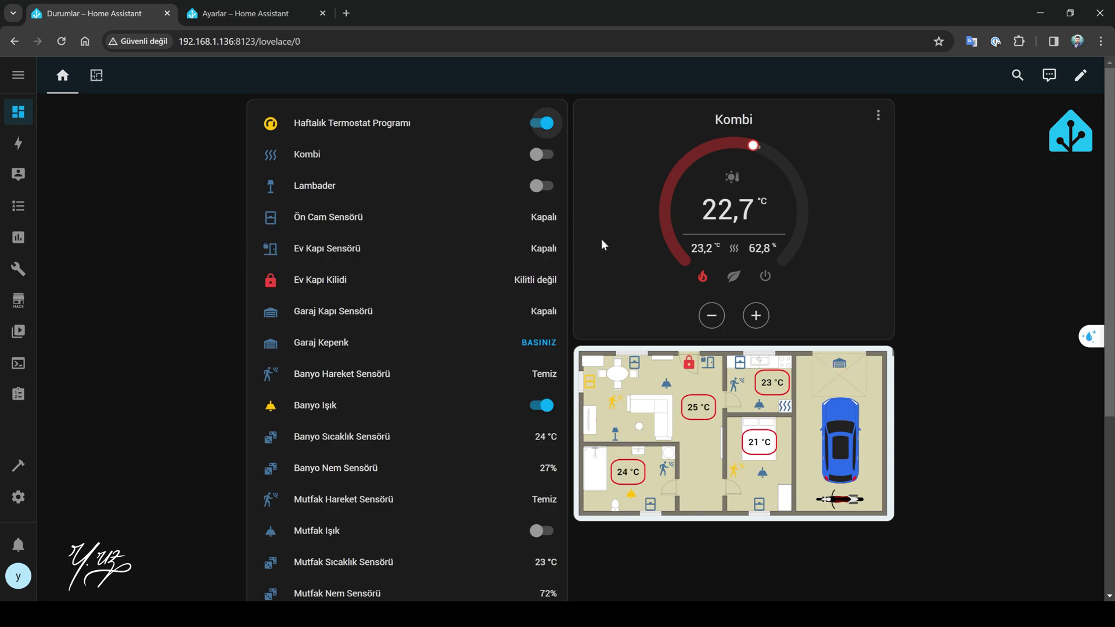
click(549, 124)
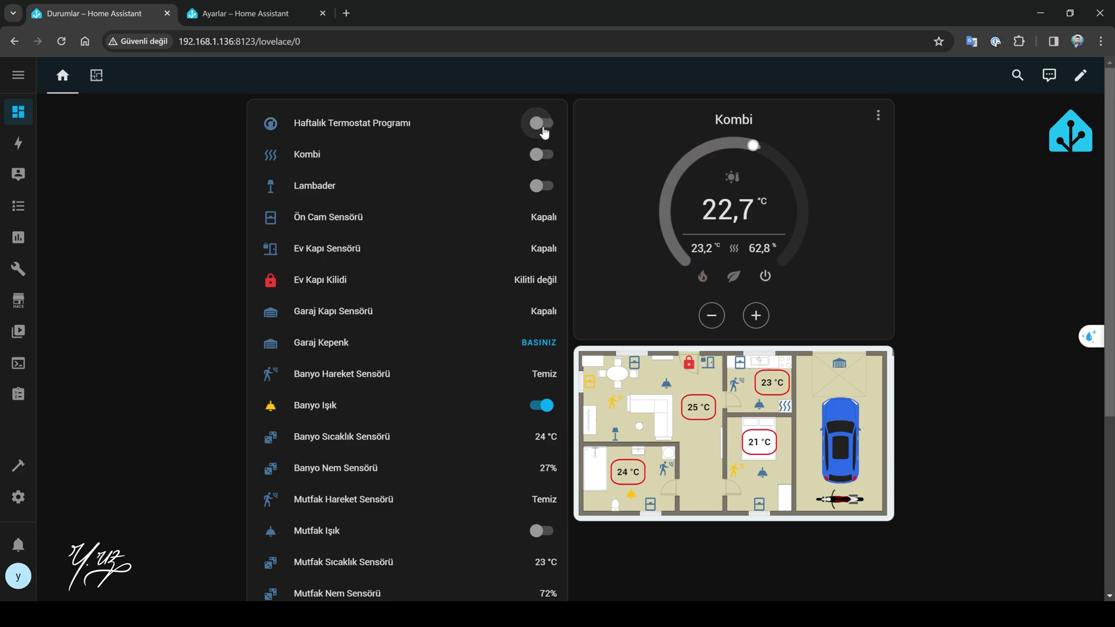
click(549, 125)
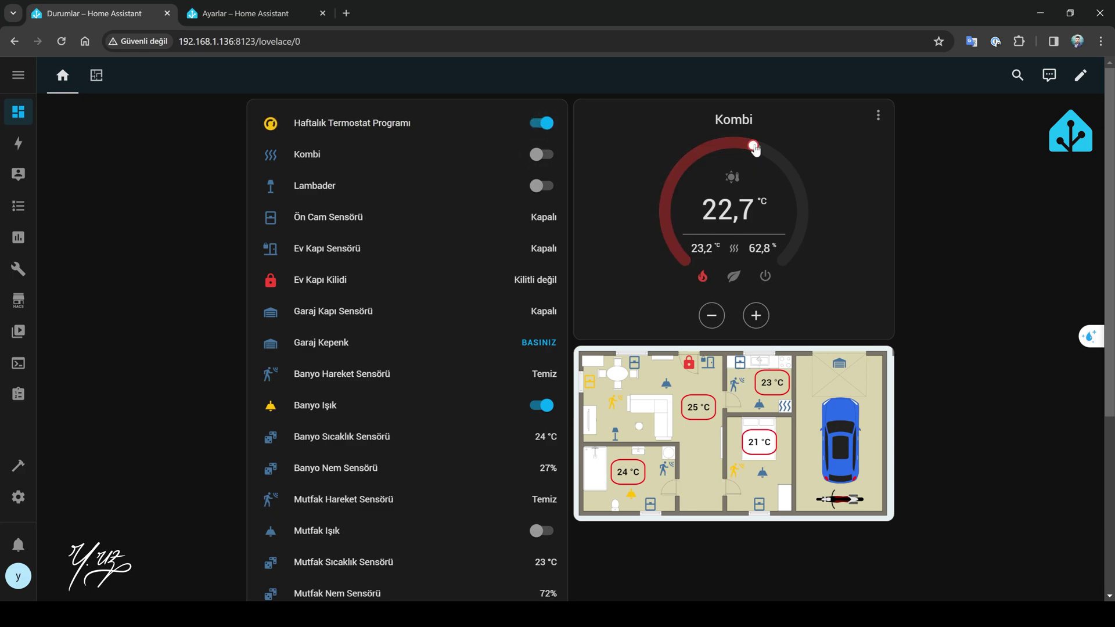
- Raise the Kombi thermostat's target temperature to 25,4 °C and lower it again
drag(753, 145, 781, 167)
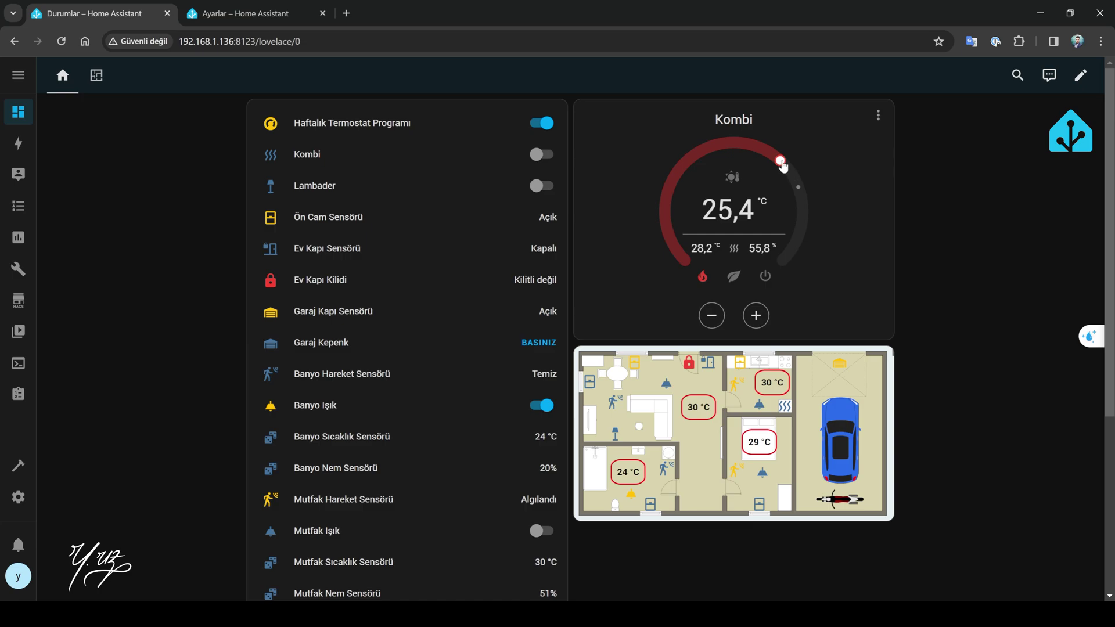
drag(782, 164, 761, 158)
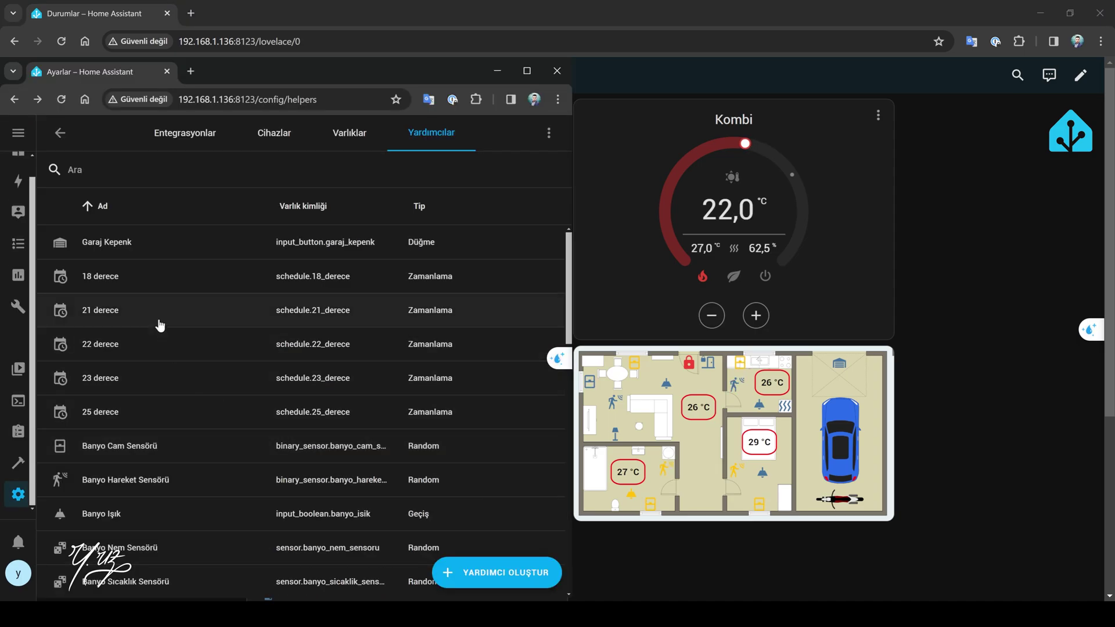
- Delete the Saturday 05:30–06:00 block from the 22 derece schedule helper and save the change
click(169, 343)
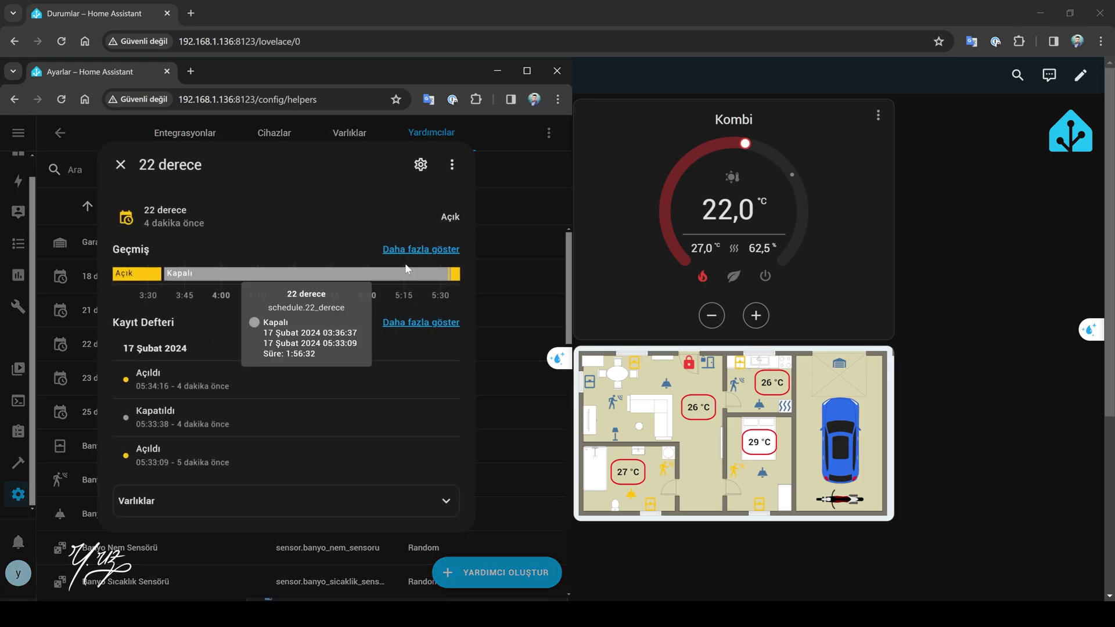
click(420, 165)
scroll(366, 416, up, 3)
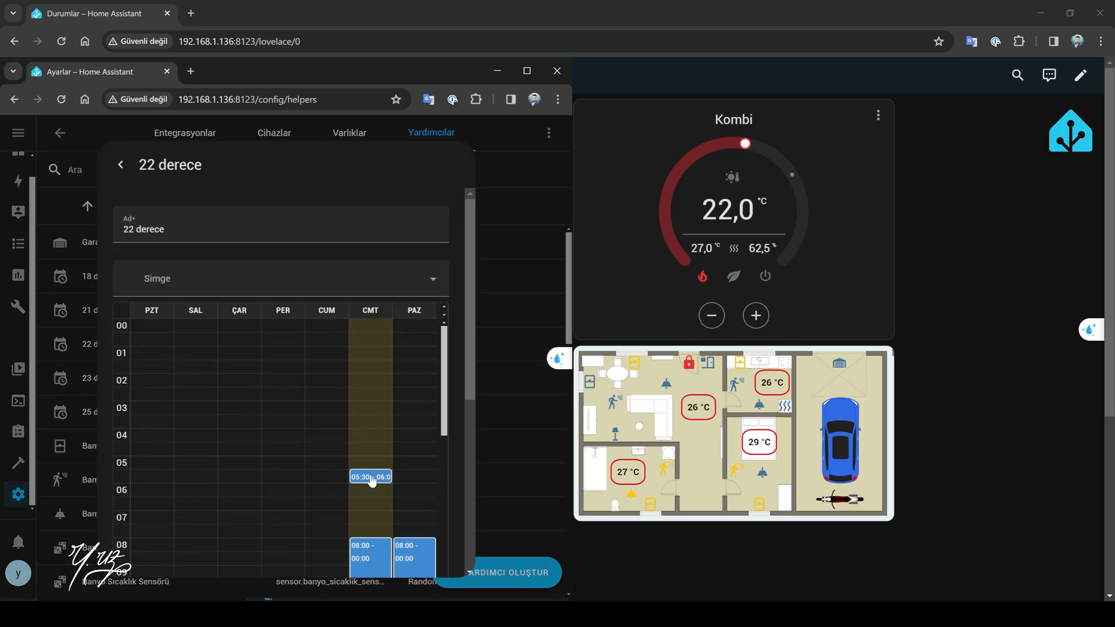
click(372, 477)
click(377, 395)
scroll(388, 497, down, 10)
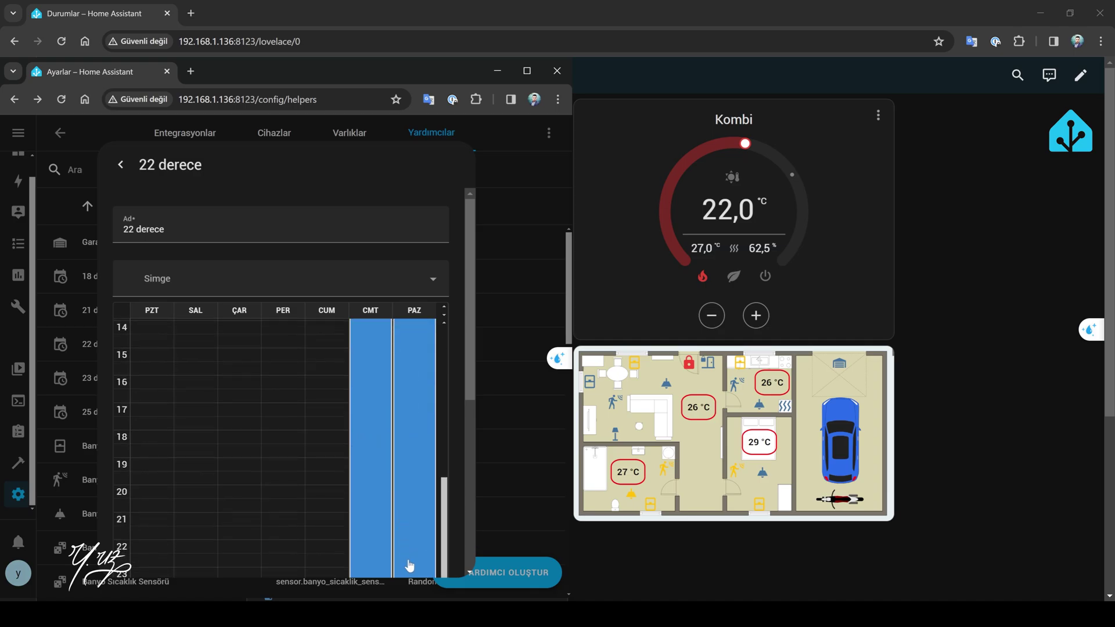
click(433, 553)
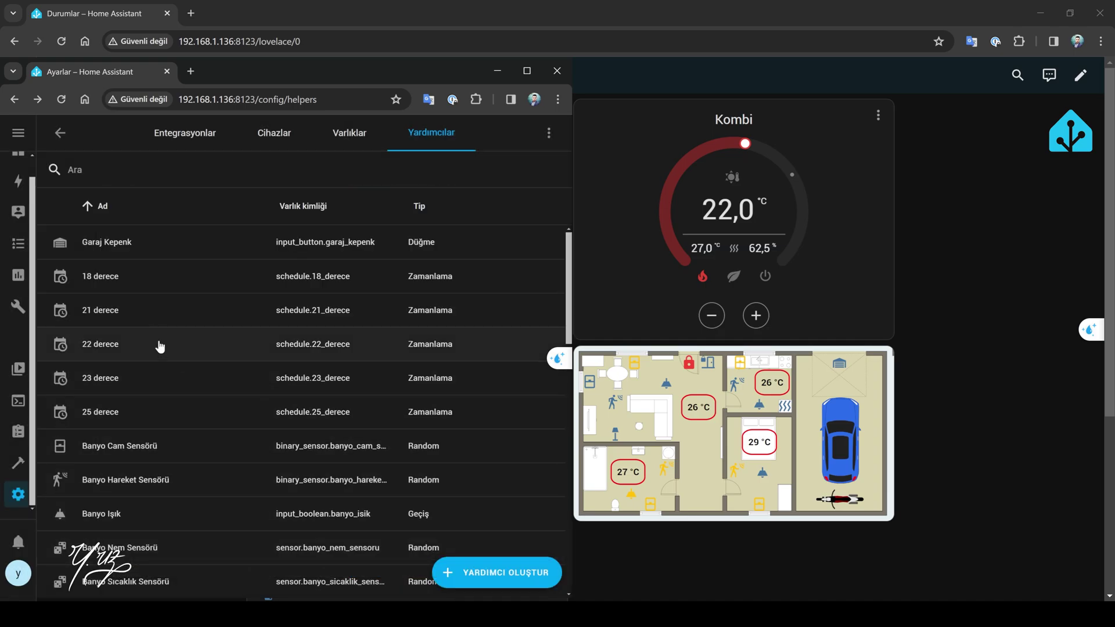
- Add a Saturday (CMT) early-morning time block to the 21 derece schedule helper and save it
click(152, 317)
click(421, 165)
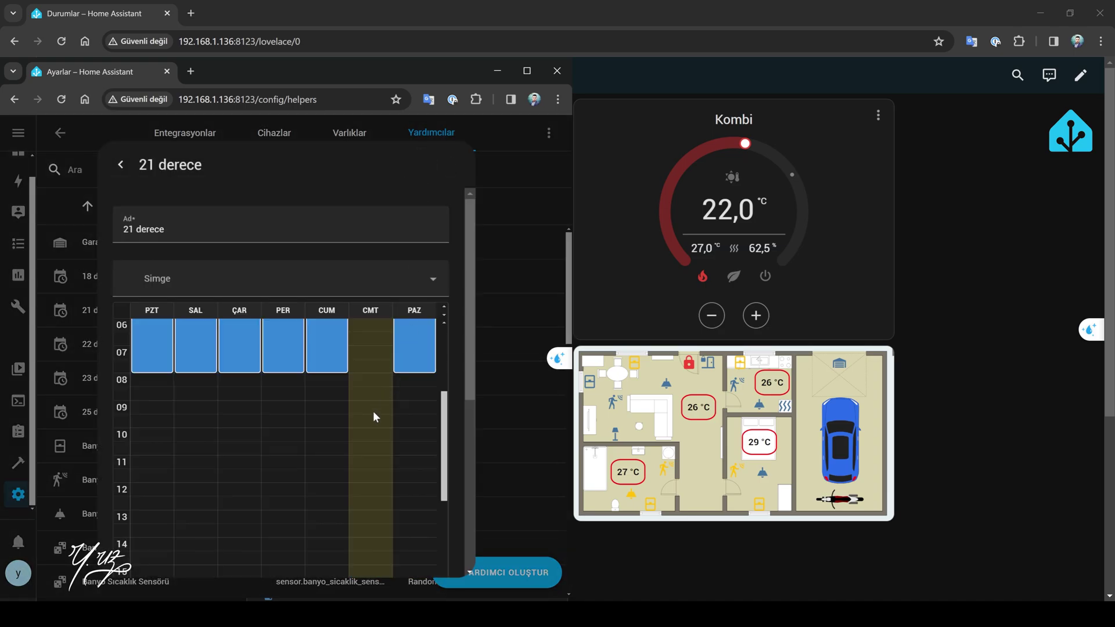
scroll(369, 416, up, 2)
scroll(369, 416, down, 2)
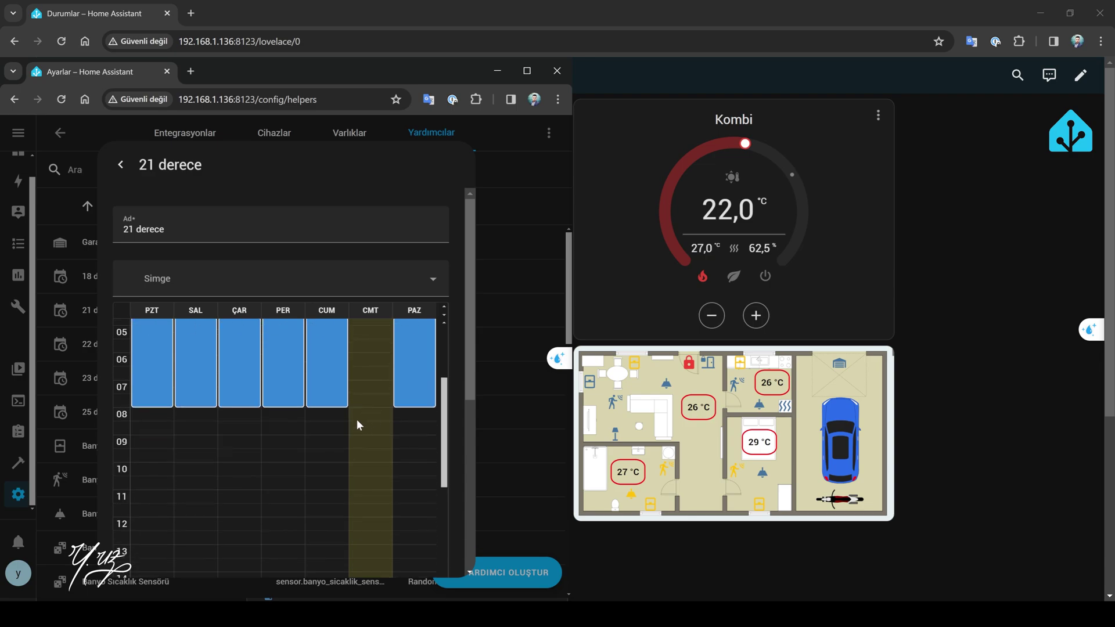
scroll(360, 423, up, 2)
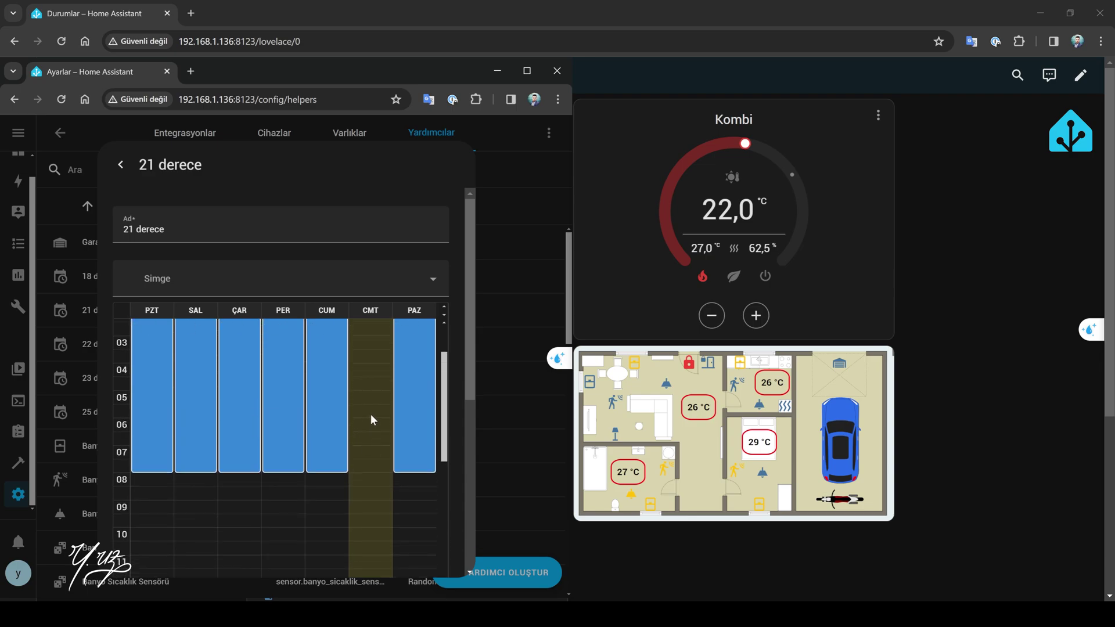
scroll(447, 508, down, 5)
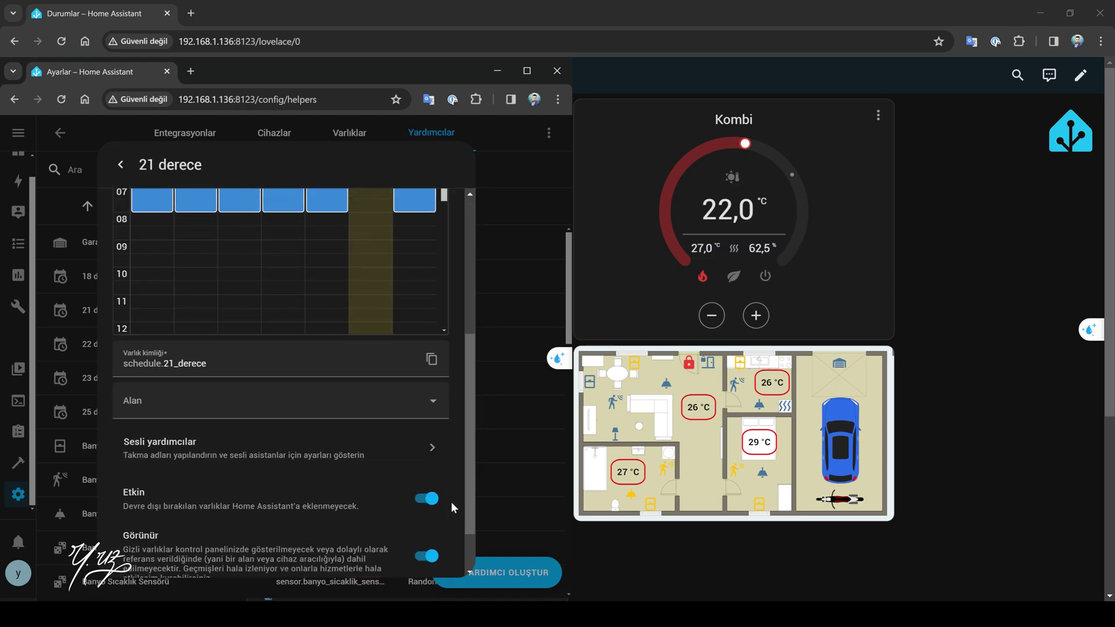
scroll(407, 505, down, 1)
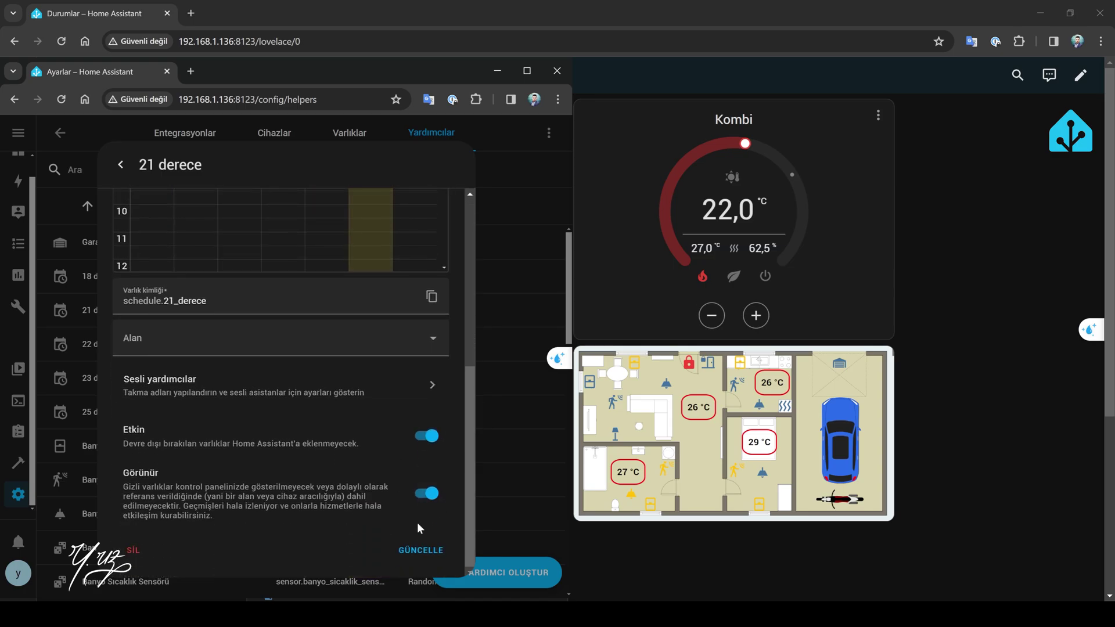
click(420, 555)
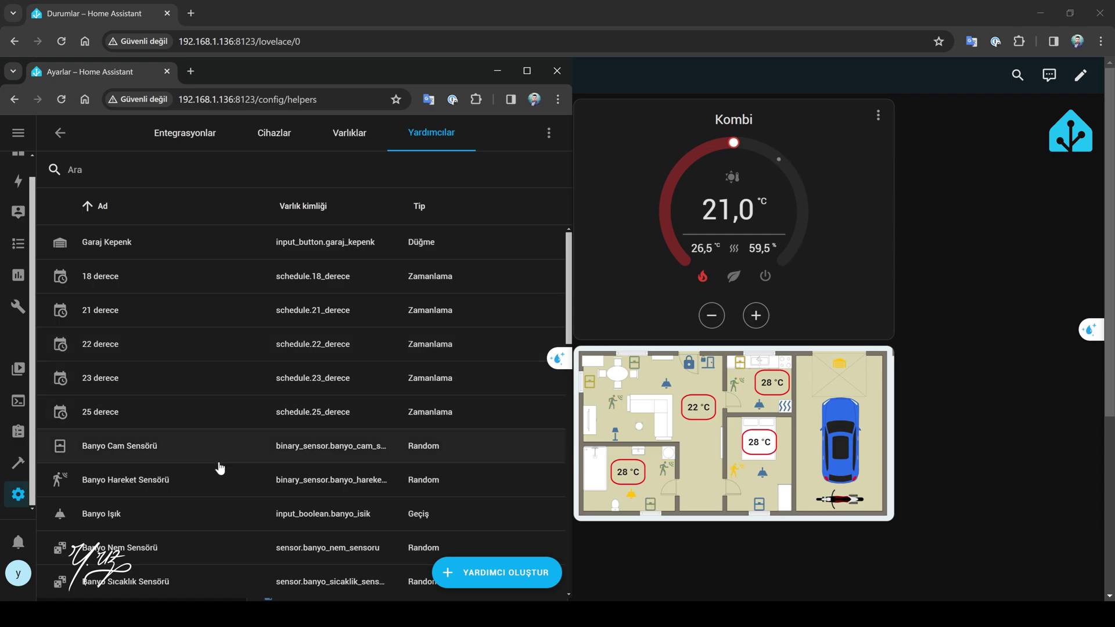
key(super+Up)
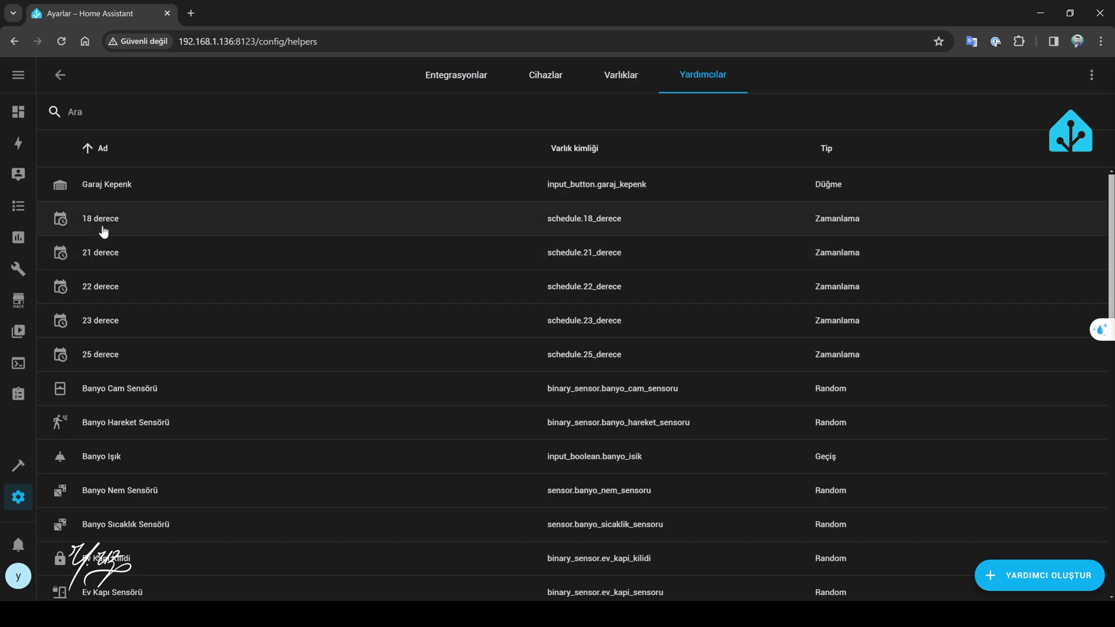
click(1028, 575)
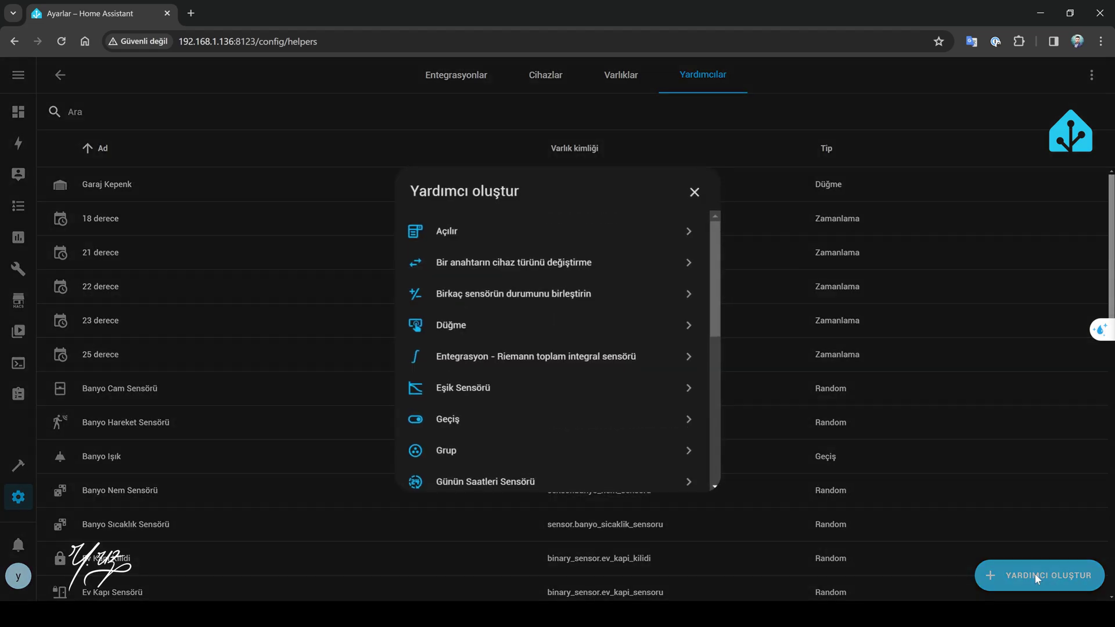
scroll(510, 416, down, 5)
click(474, 468)
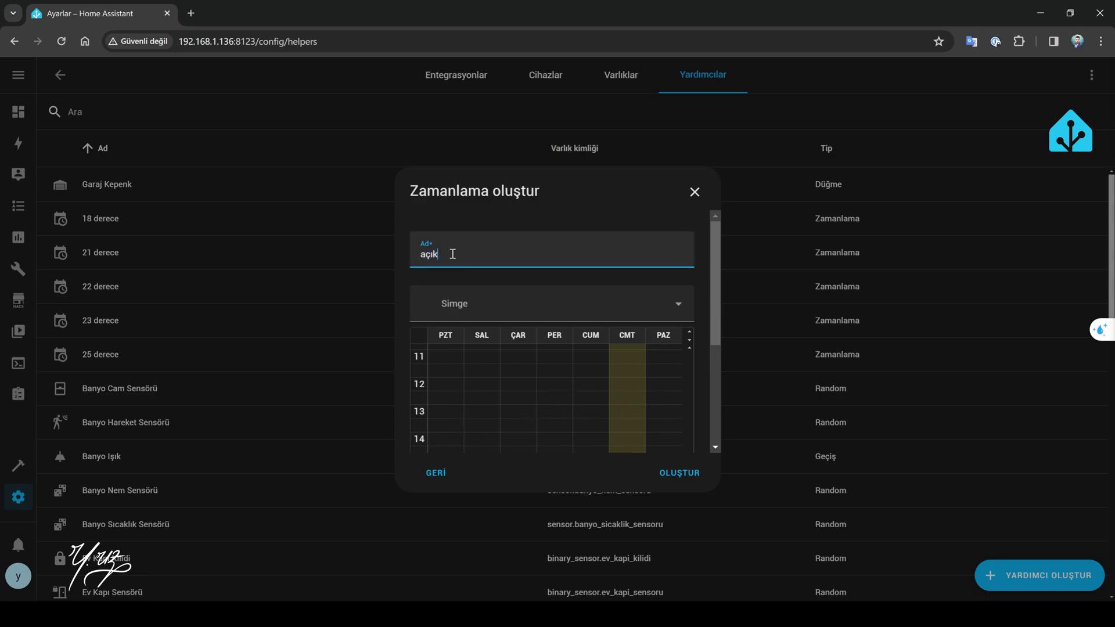
scroll(499, 389, up, 5)
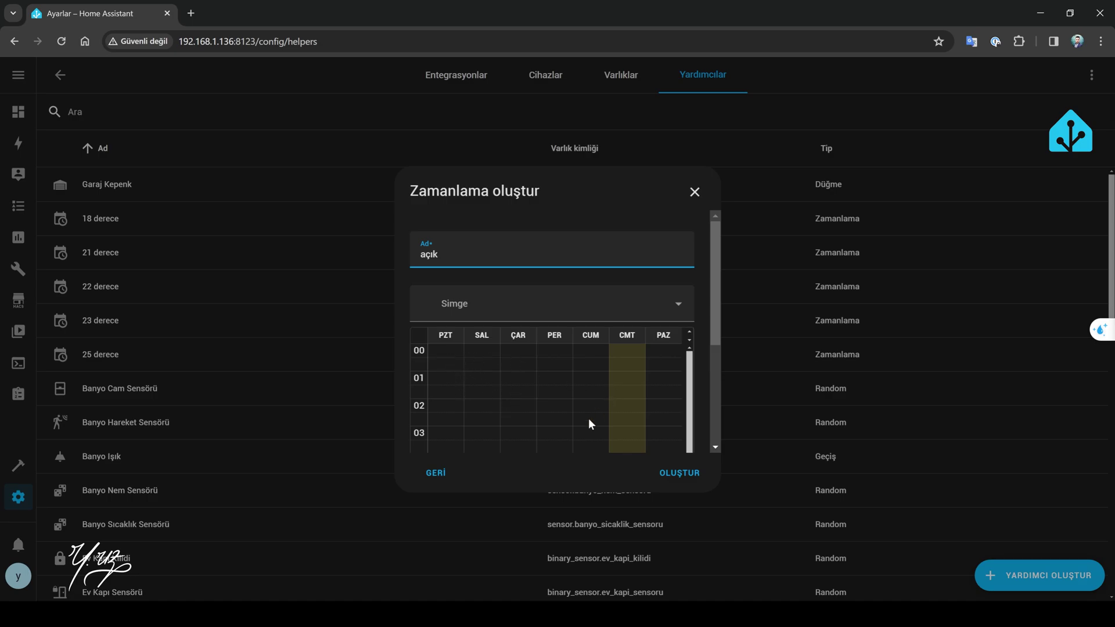
drag(466, 249, 368, 250)
text(k)
click(435, 474)
click(693, 192)
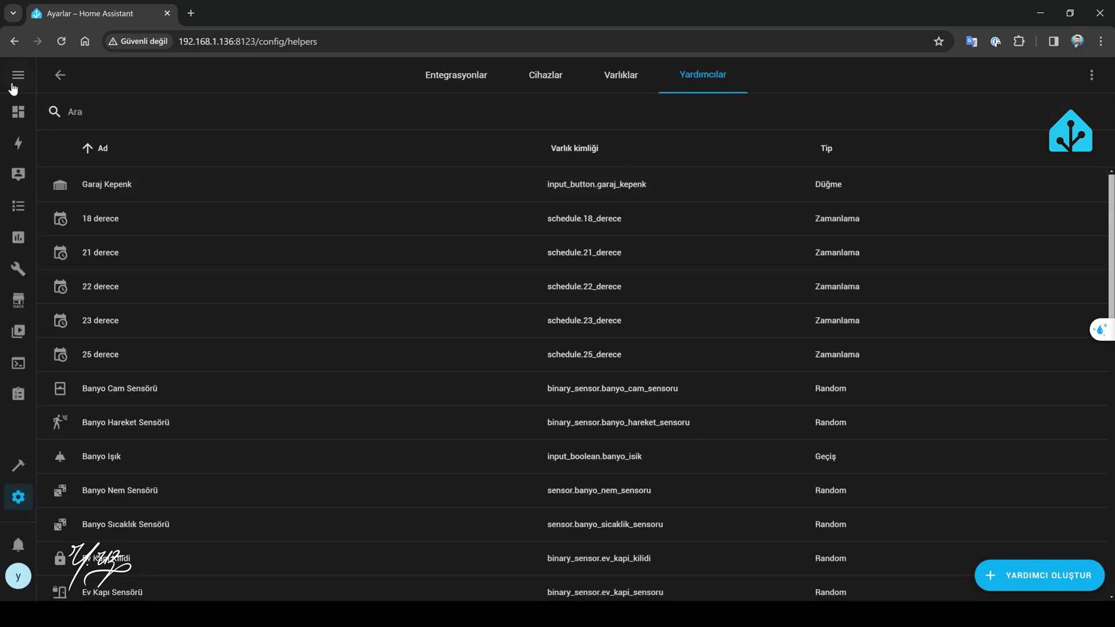
- Open the Haftalık termostat programlama automation, review its 21 derece trigger and expand the five-option choose action
click(18, 497)
click(522, 223)
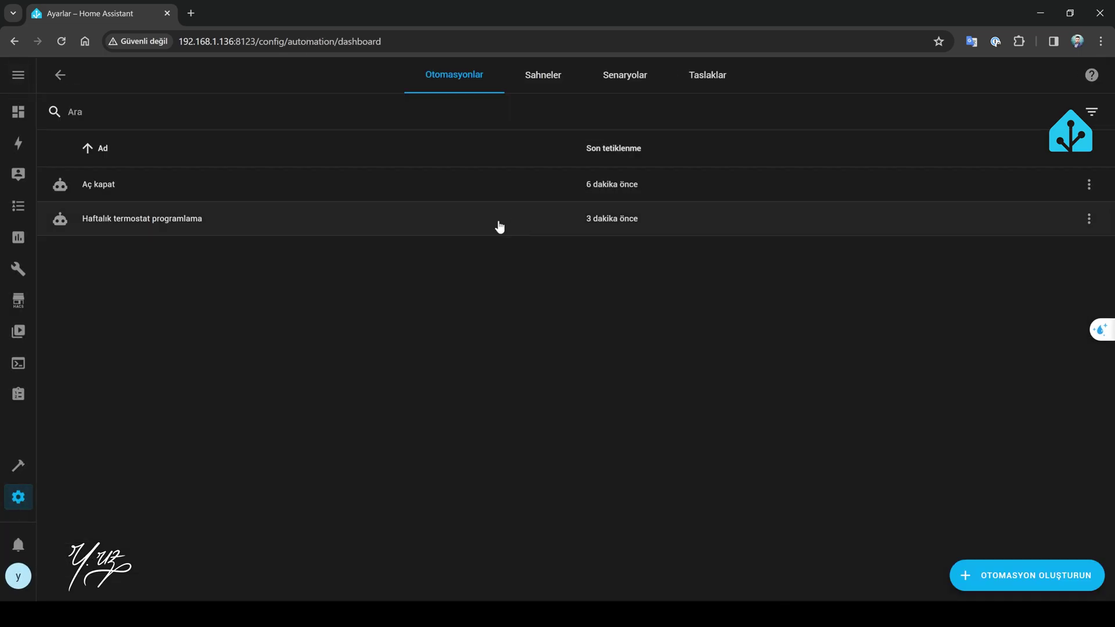
click(186, 224)
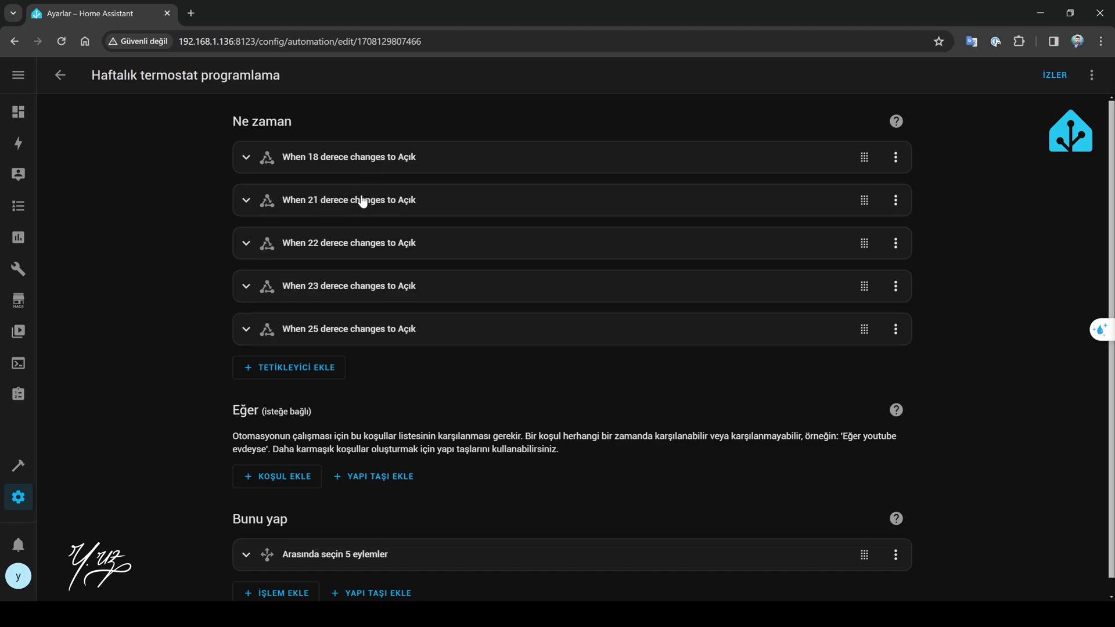
click(330, 208)
click(330, 204)
scroll(241, 511, down, 1)
click(241, 538)
scroll(209, 459, down, 4)
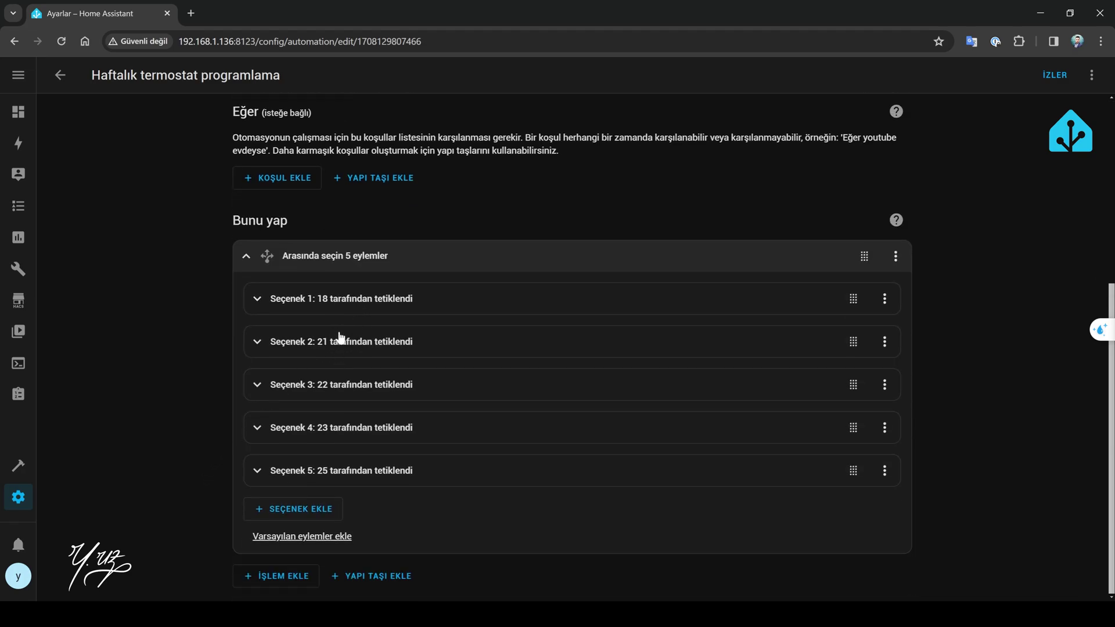
- Delete the Kombi target temperature action from Seçenek 1, the option triggered by 18
click(347, 309)
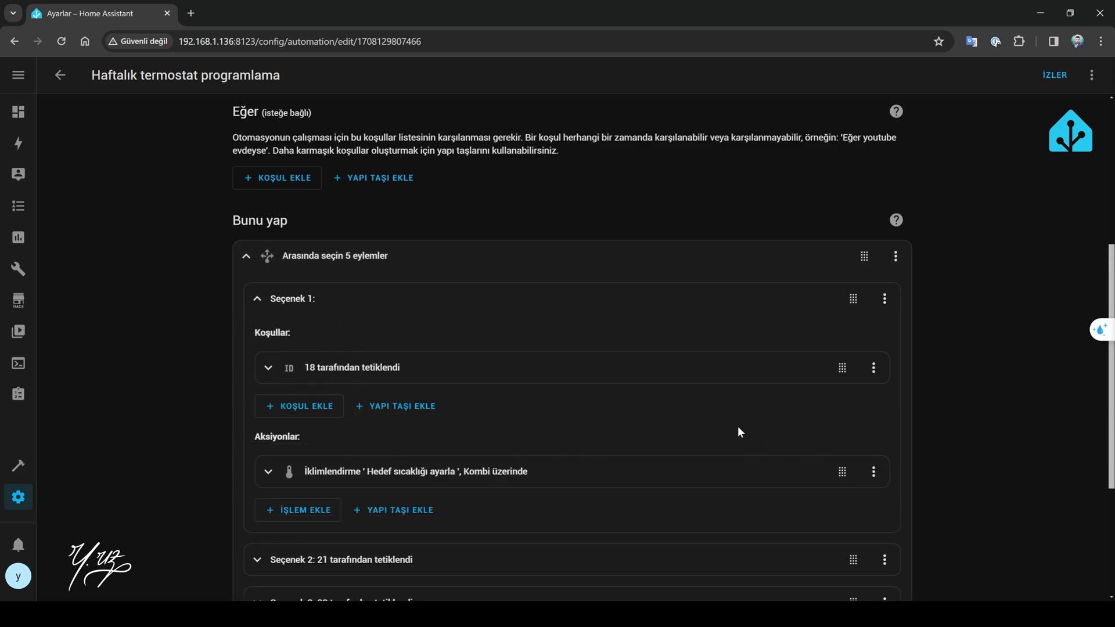
scroll(738, 426, down, 2)
click(873, 342)
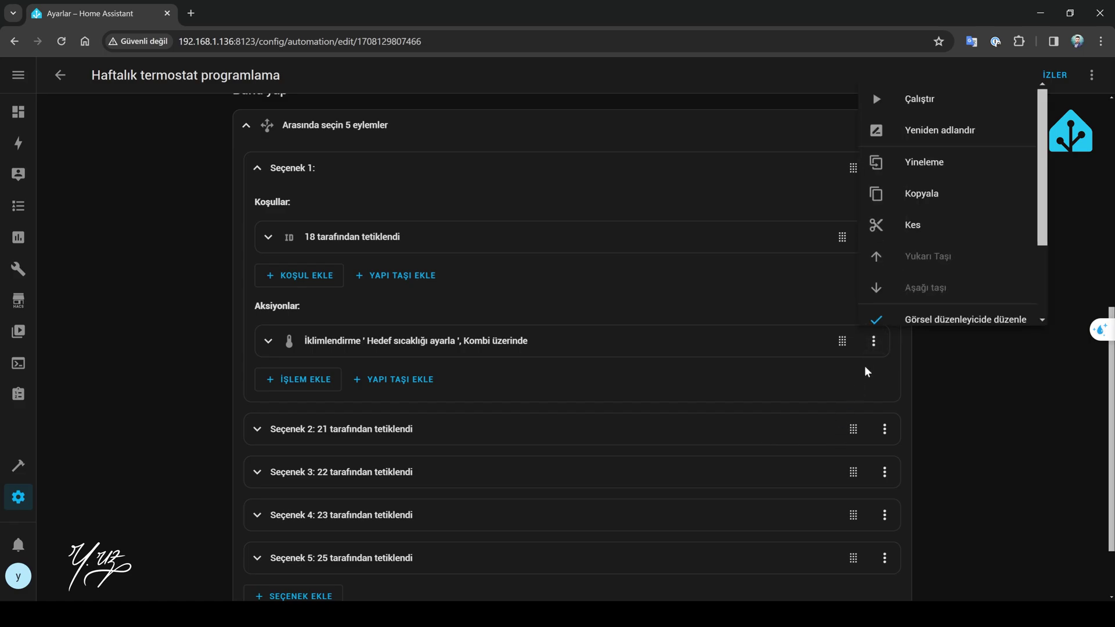
scroll(877, 290, down, 2)
click(881, 303)
click(655, 376)
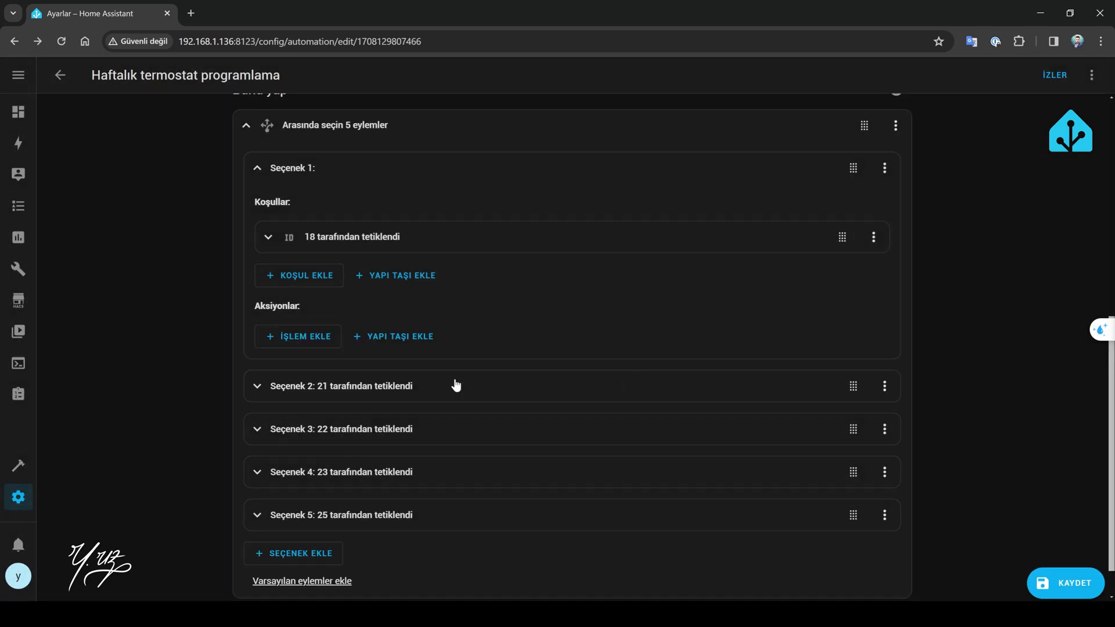
- Add an Anahtar: Aç action to Seçenek 1, look for a target entity, and collapse the choose action
scroll(378, 392, up, 1)
click(294, 399)
text(a)
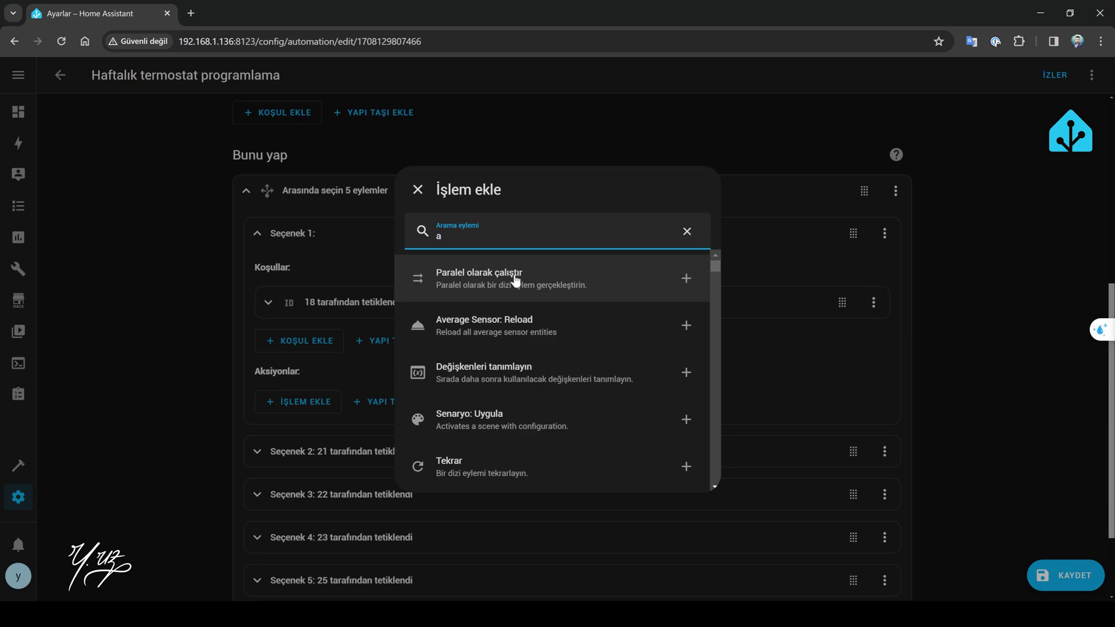
text(n)
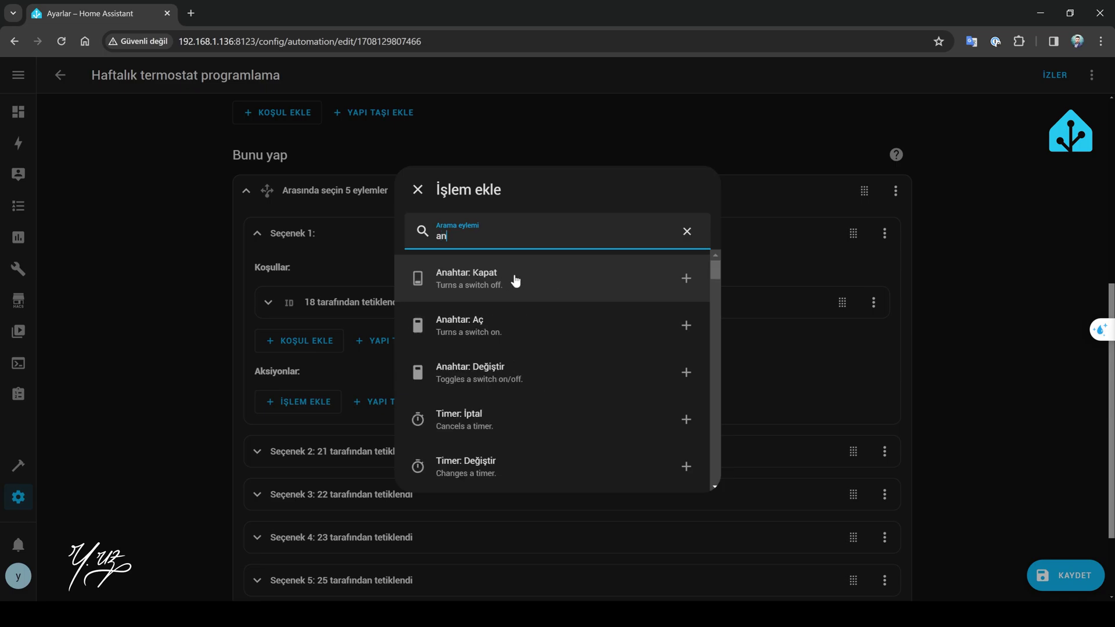
click(490, 325)
click(757, 383)
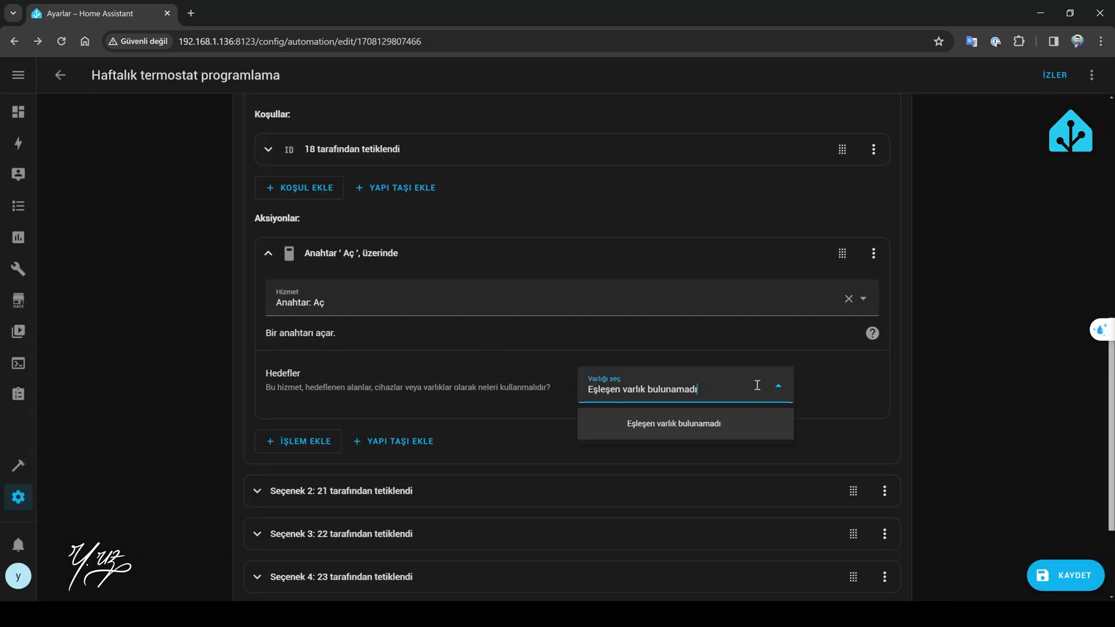
click(490, 364)
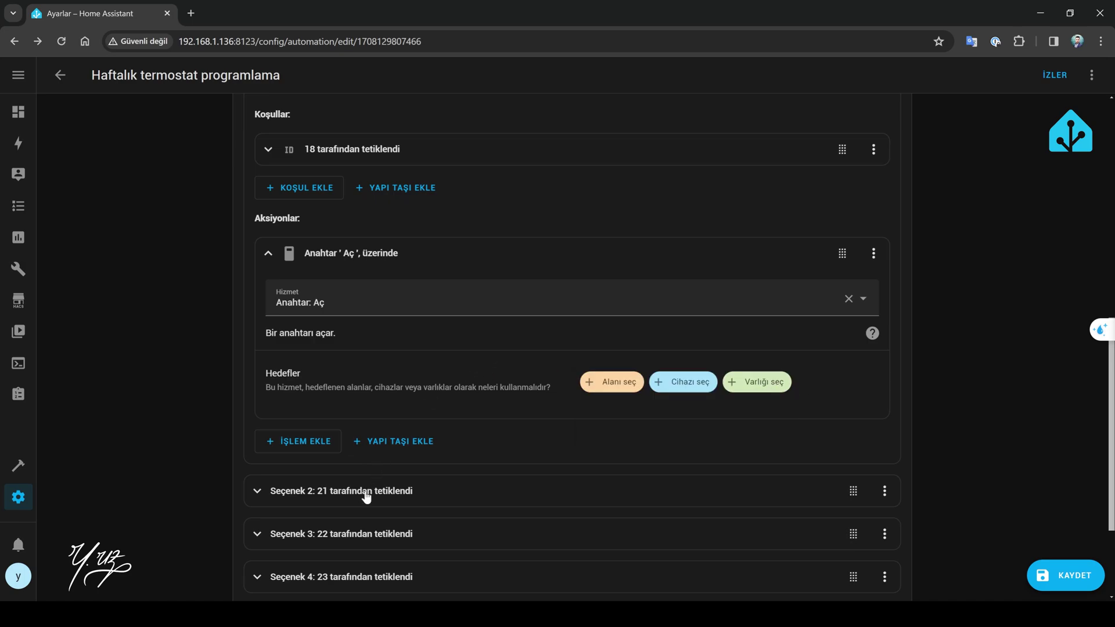
scroll(277, 369, up, 3)
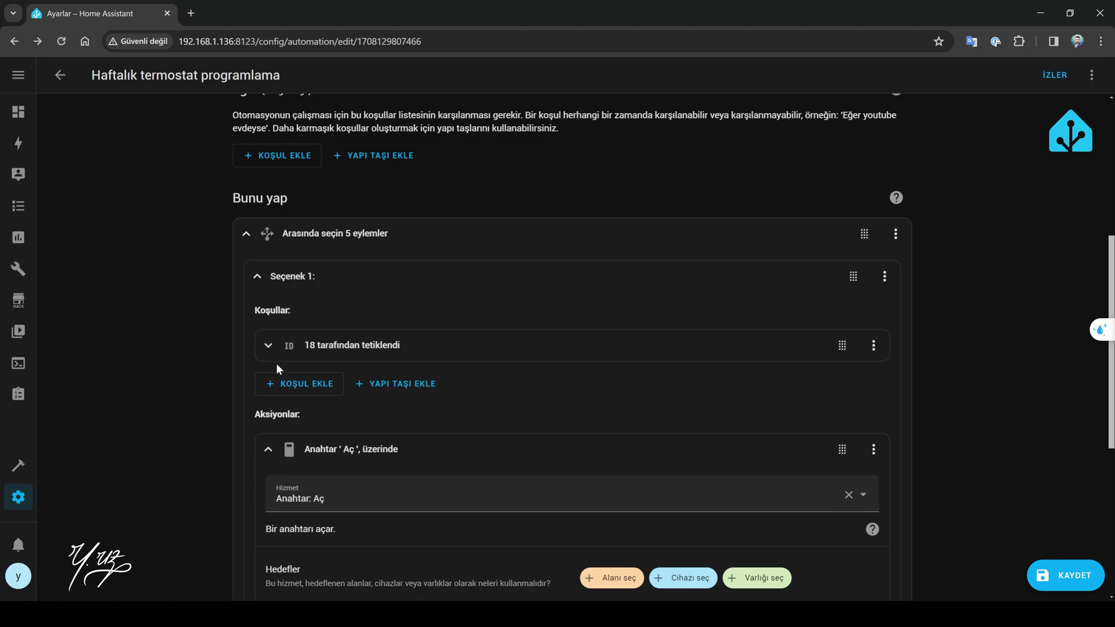
click(246, 233)
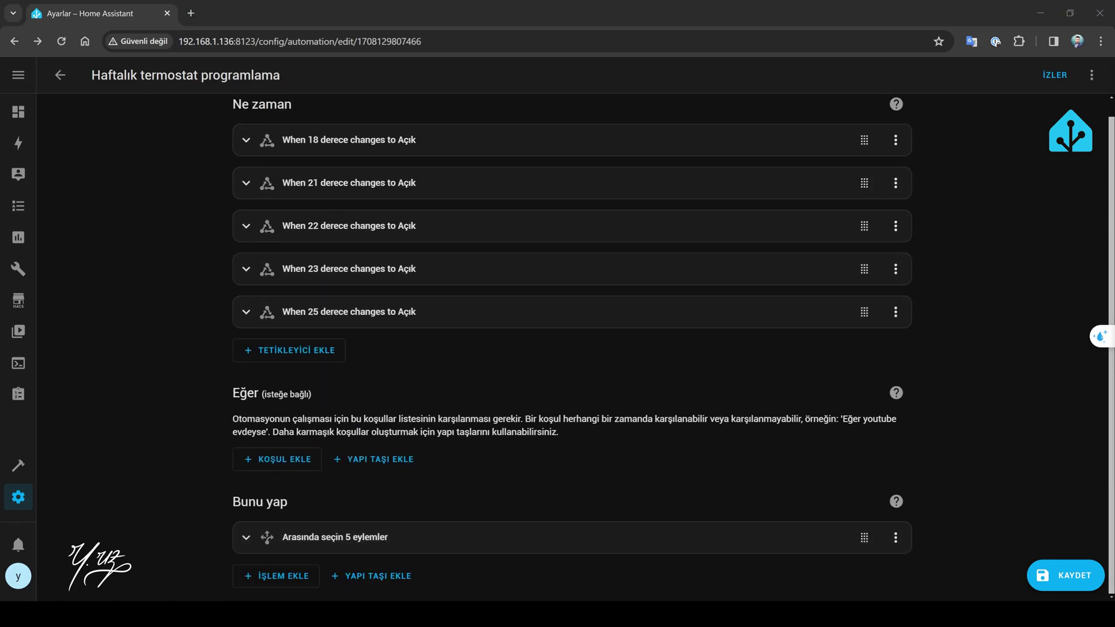